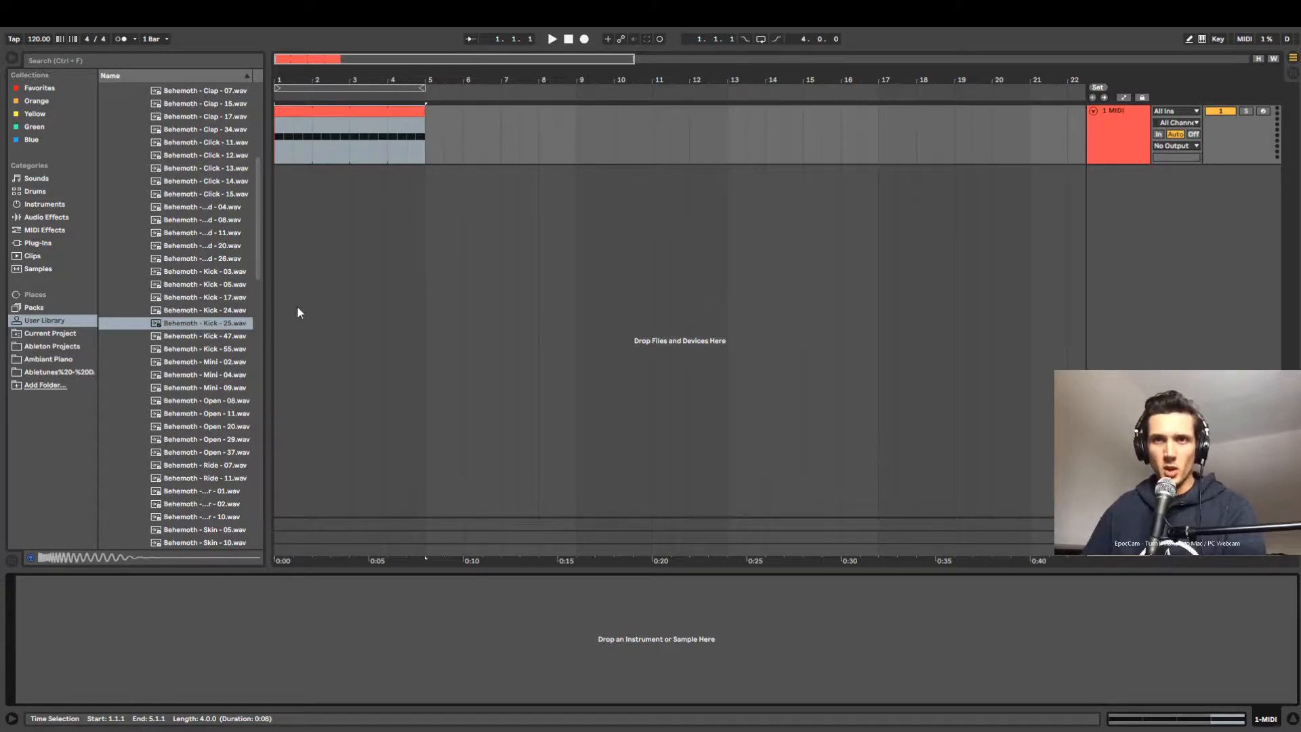
Load an Instrument Rack onto the MIDI track and rename the track Kick.
left_click_drag(265, 305, 292, 302)
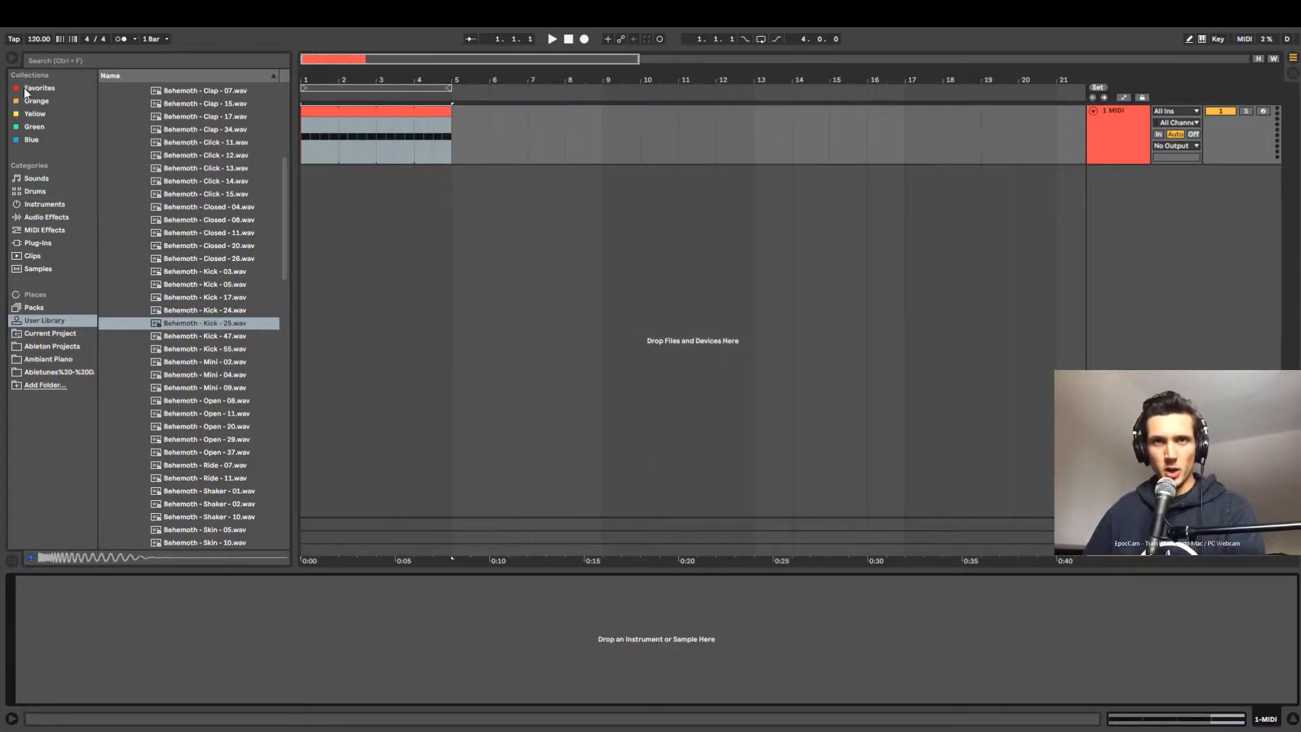
left_click(50, 218)
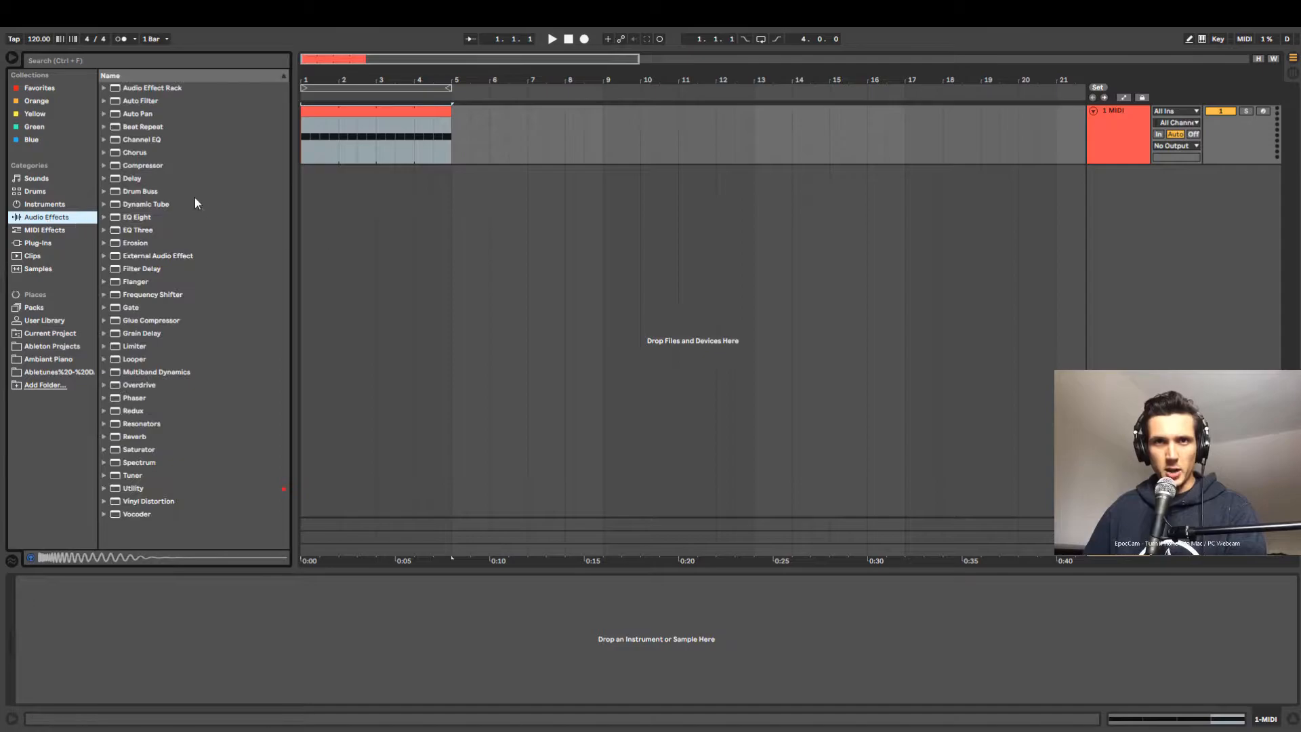
left_click(45, 205)
left_click_drag(150, 132, 312, 648)
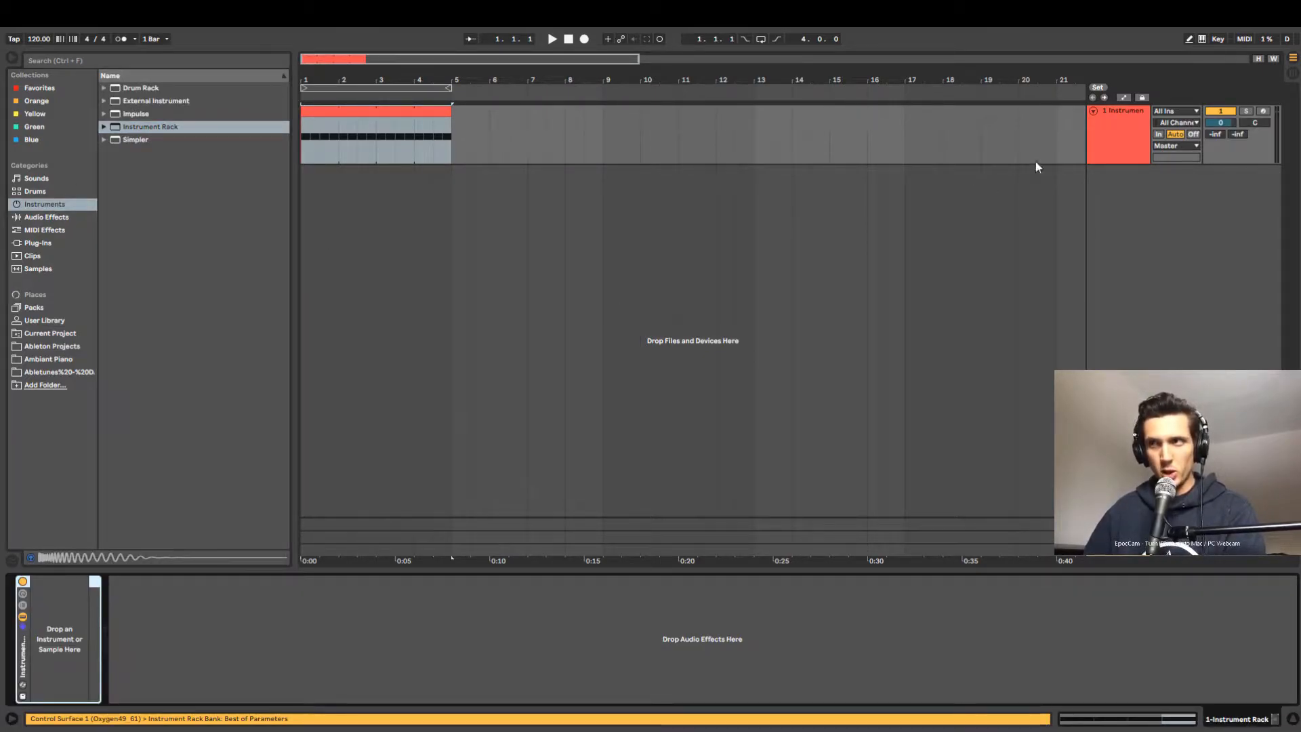
left_click(1104, 149)
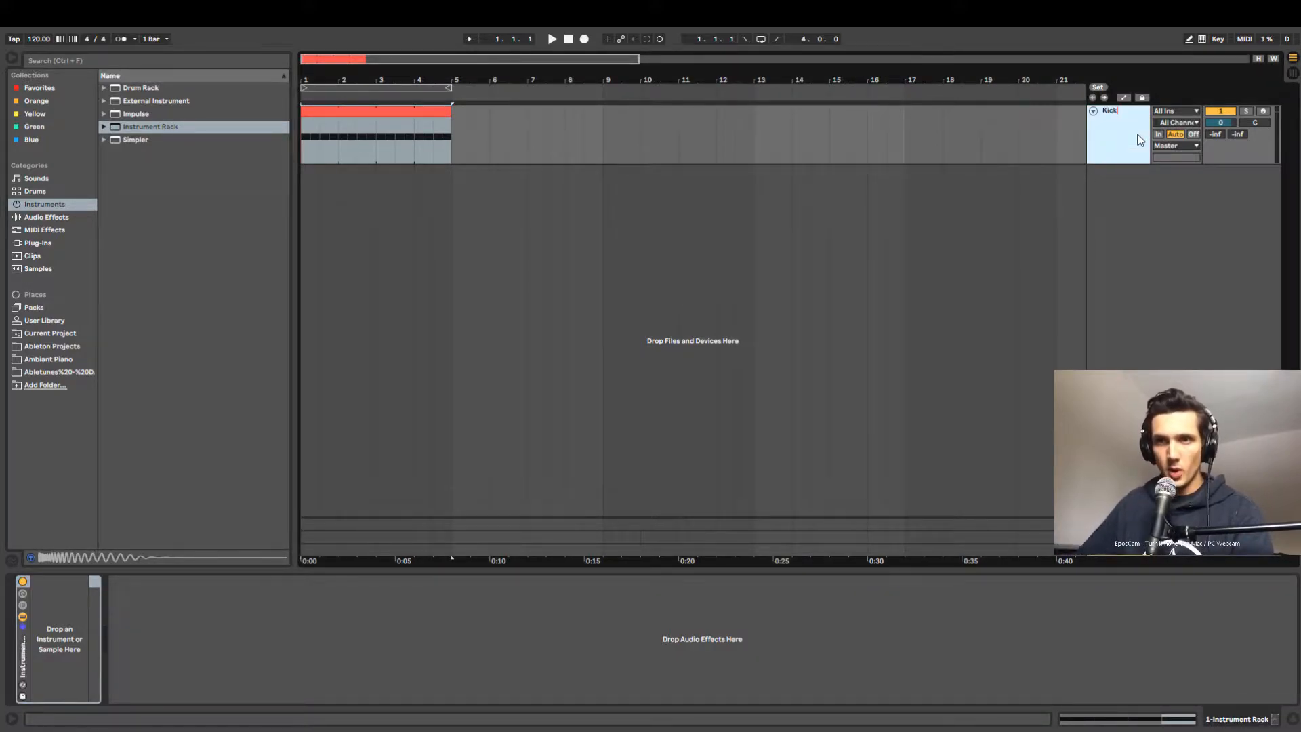
left_click(886, 158)
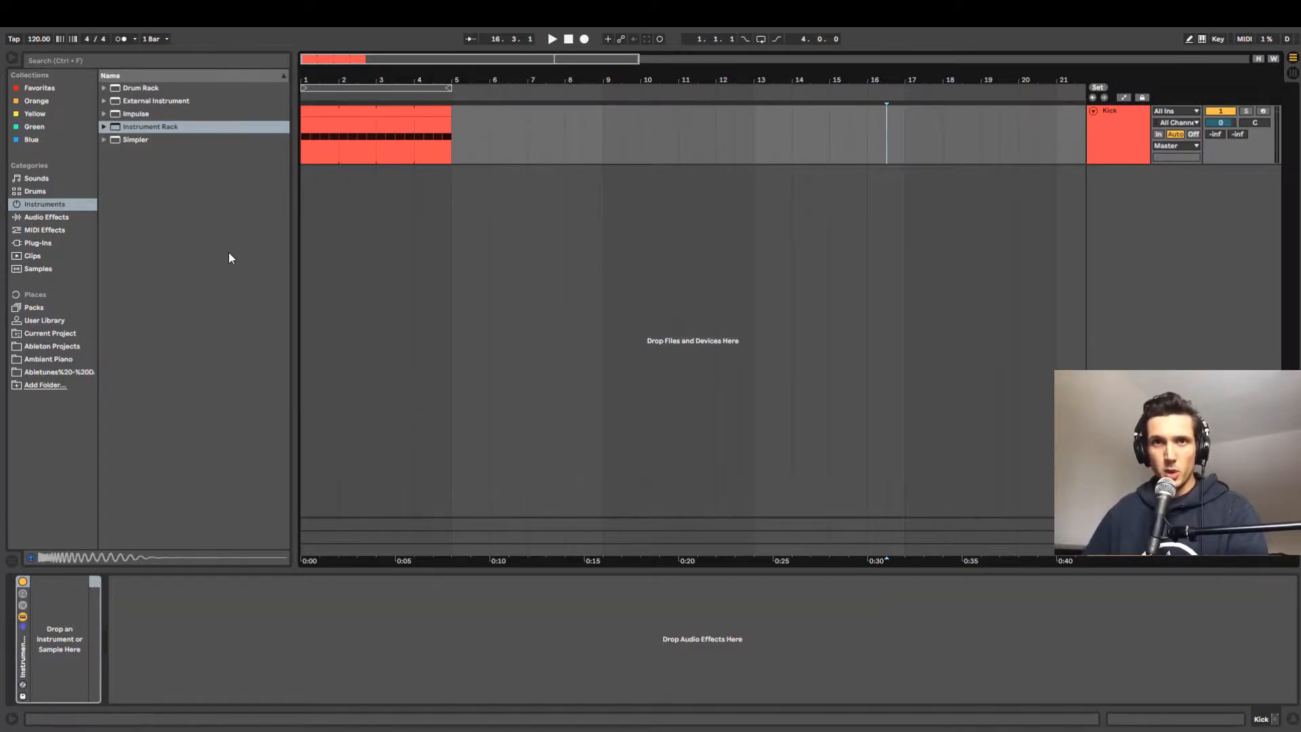
Place the Behemoth - Kick - 25.wav sample on a new audio track at bar 9 and inspect its waveform up close.
left_click(42, 244)
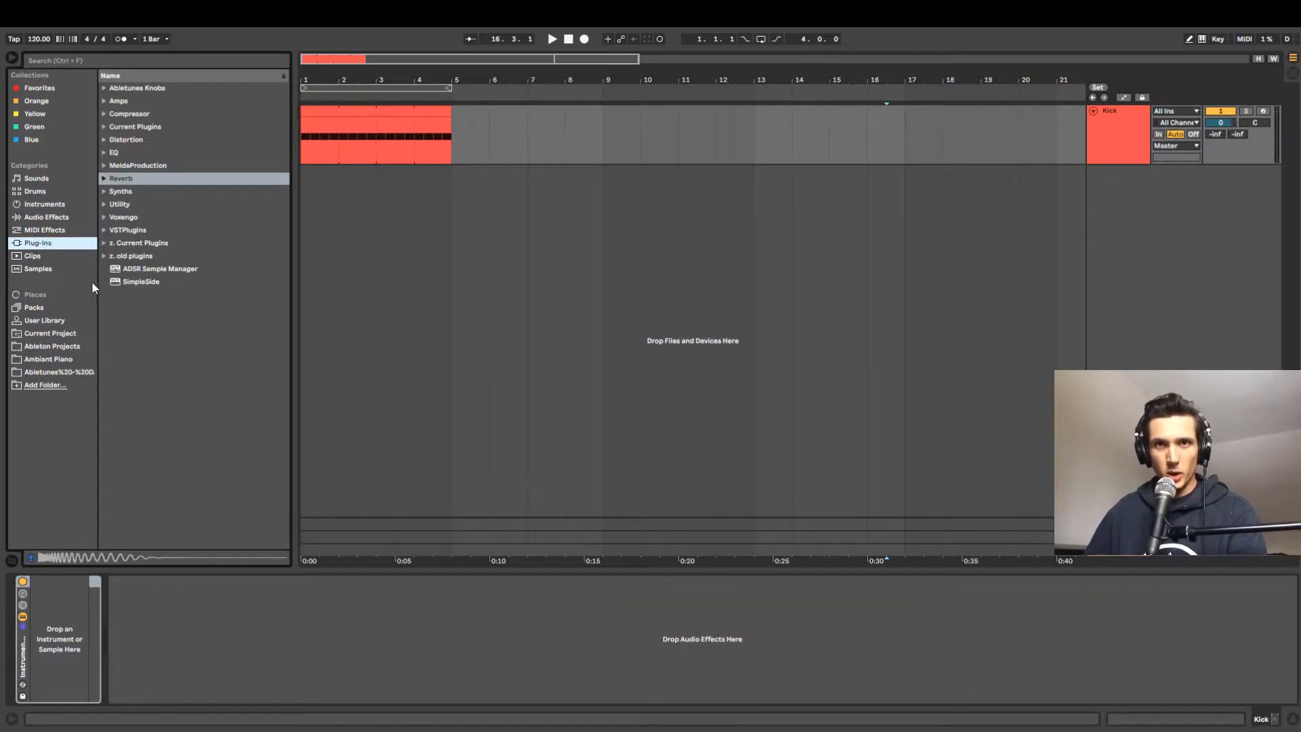
left_click(60, 323)
left_click_drag(198, 323, 597, 323)
key("z")
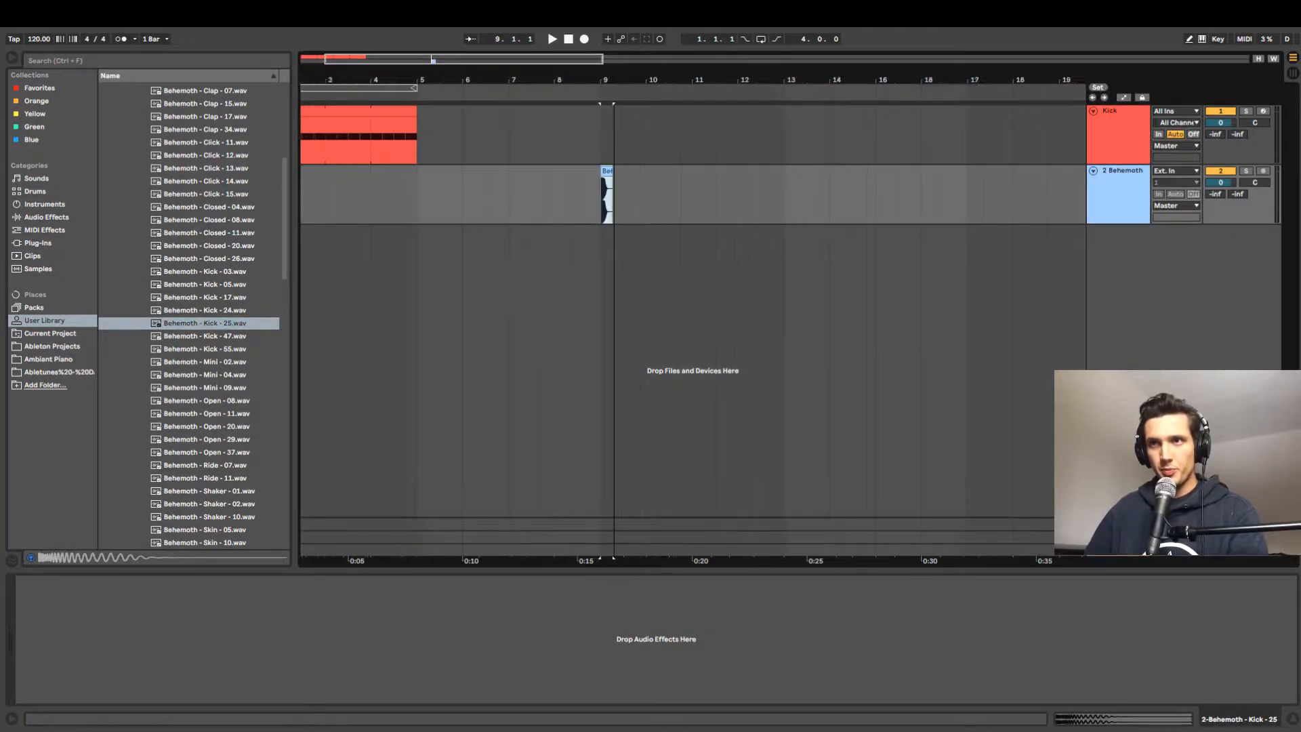
left_click_drag(614, 79, 988, 79)
left_click_drag(712, 77, 560, 124)
left_click_drag(517, 199, 502, 199)
left_click(500, 199)
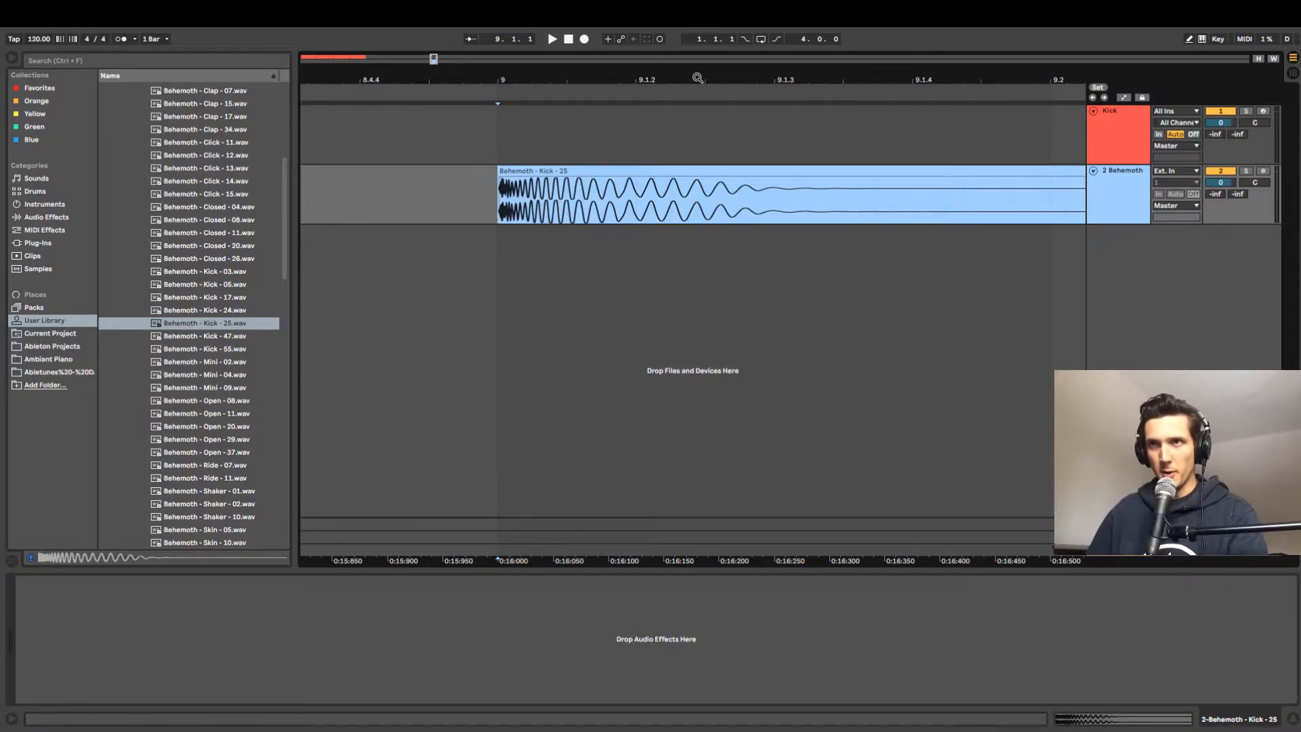
mouse_move(681, 80)
left_mouse_down()
mouse_move(680, 44)
mouse_move(547, 30)
left_mouse_up()
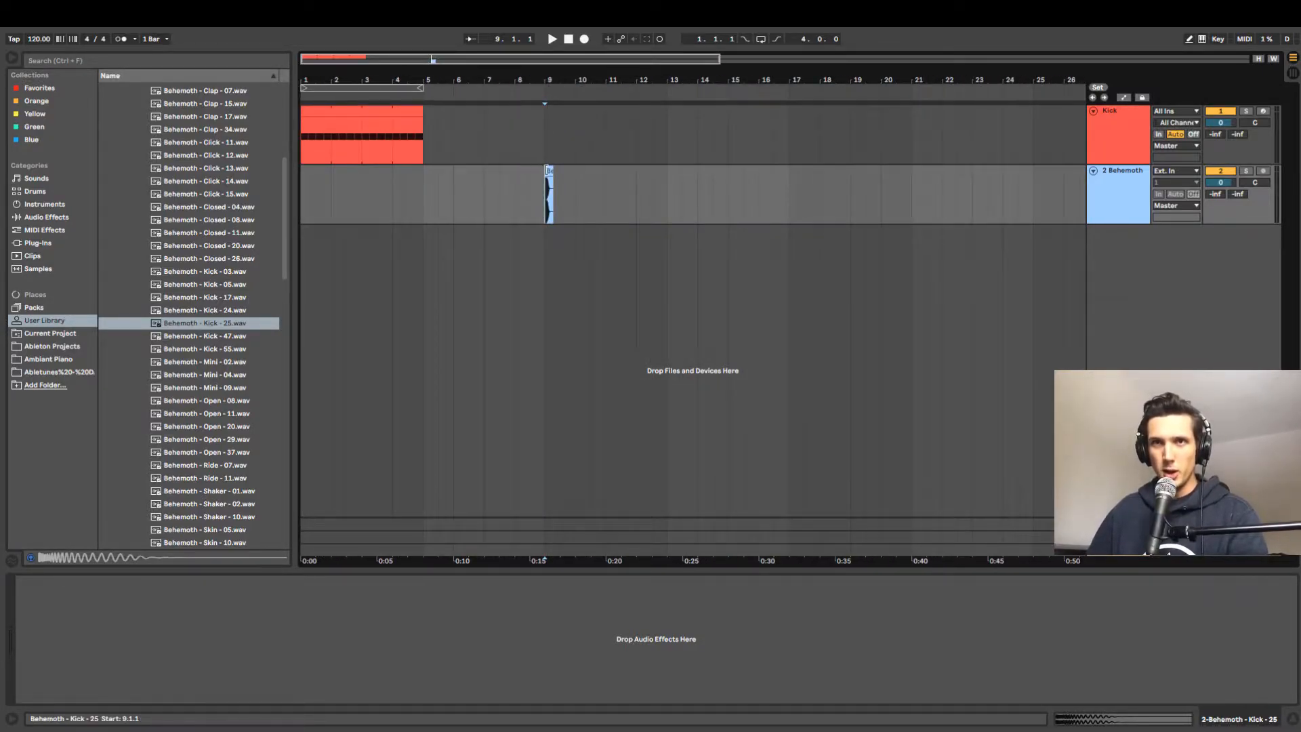
Delete the kick clip at bar 9 together with its audio track.
left_click(548, 194)
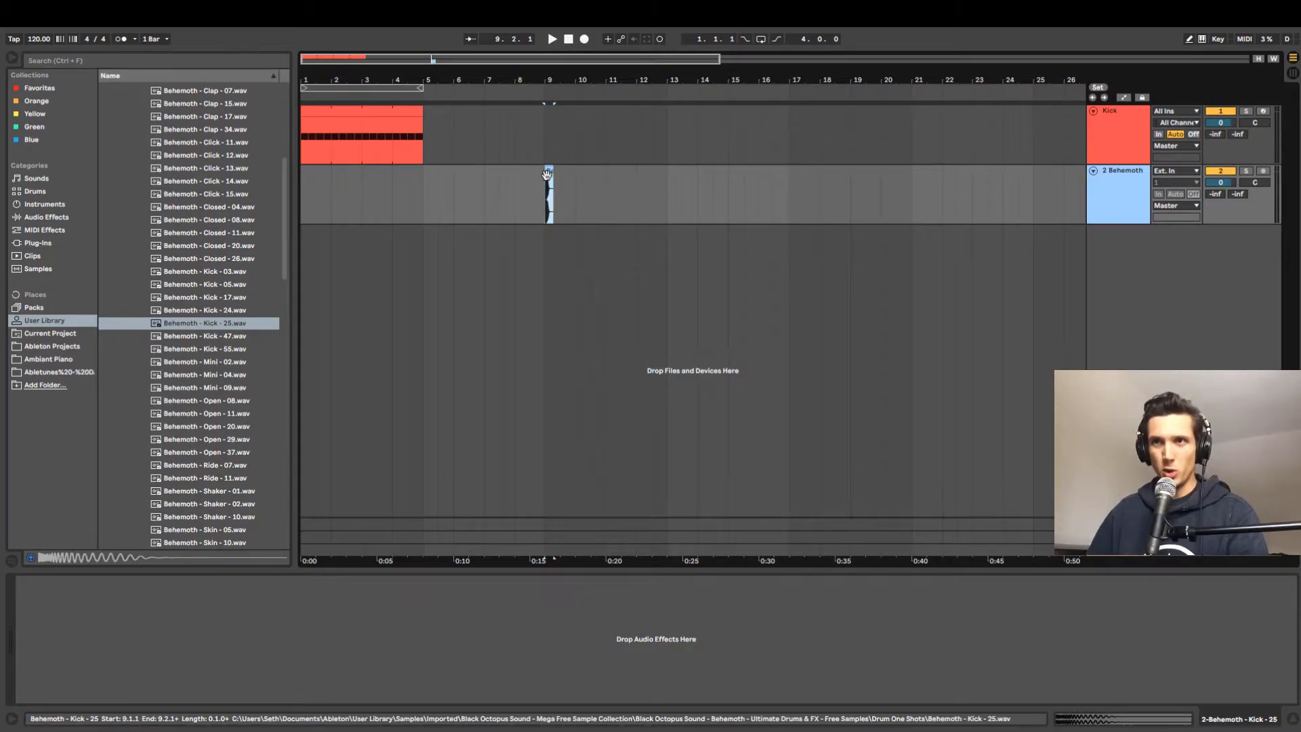
key("Delete")
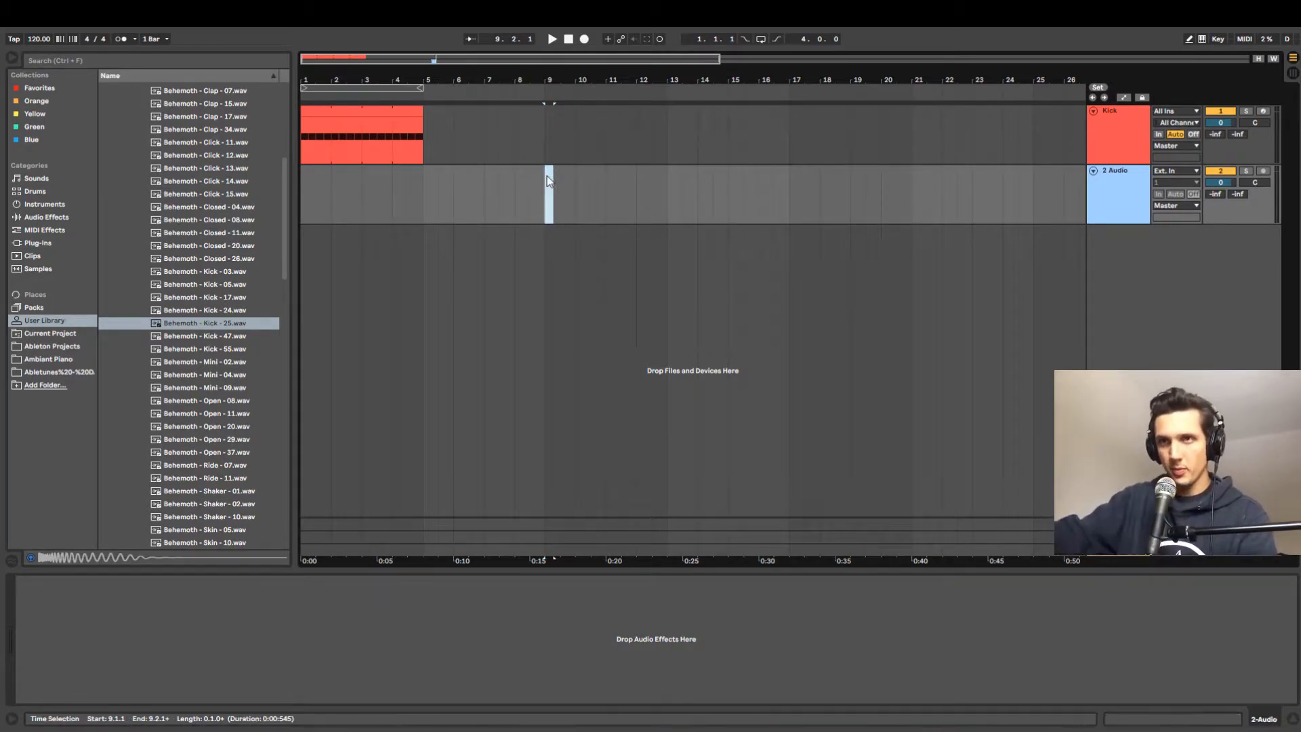
left_click(1111, 188)
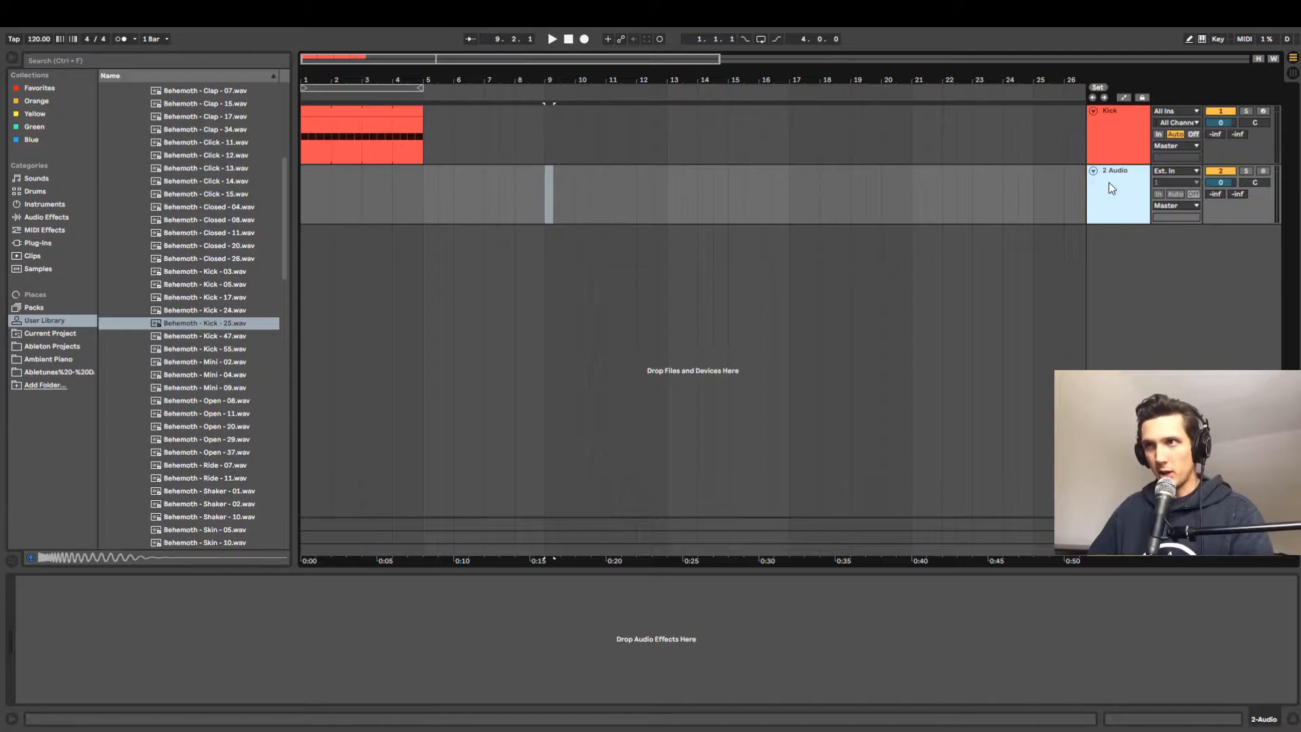
key("Delete")
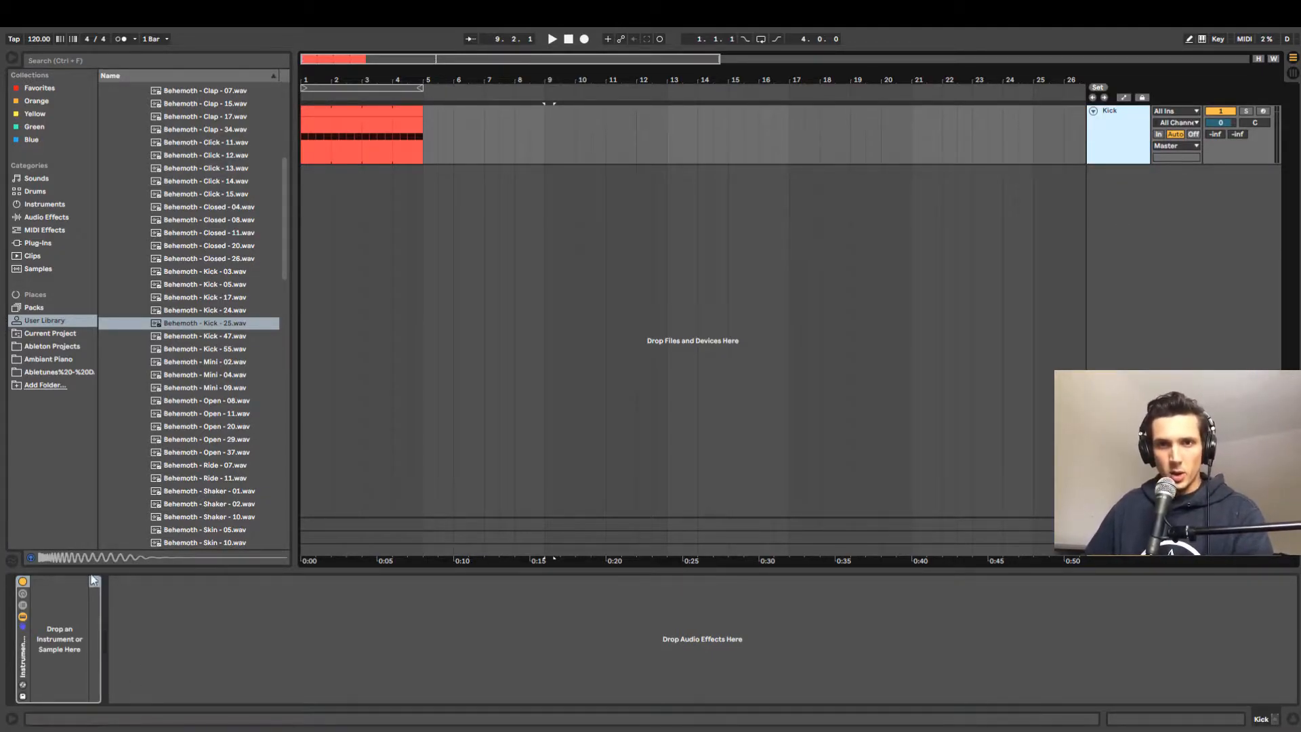
Add two Simpler instruments as separate chains in the Kick track's Instrument Rack.
scroll(135, 203, "up", 2)
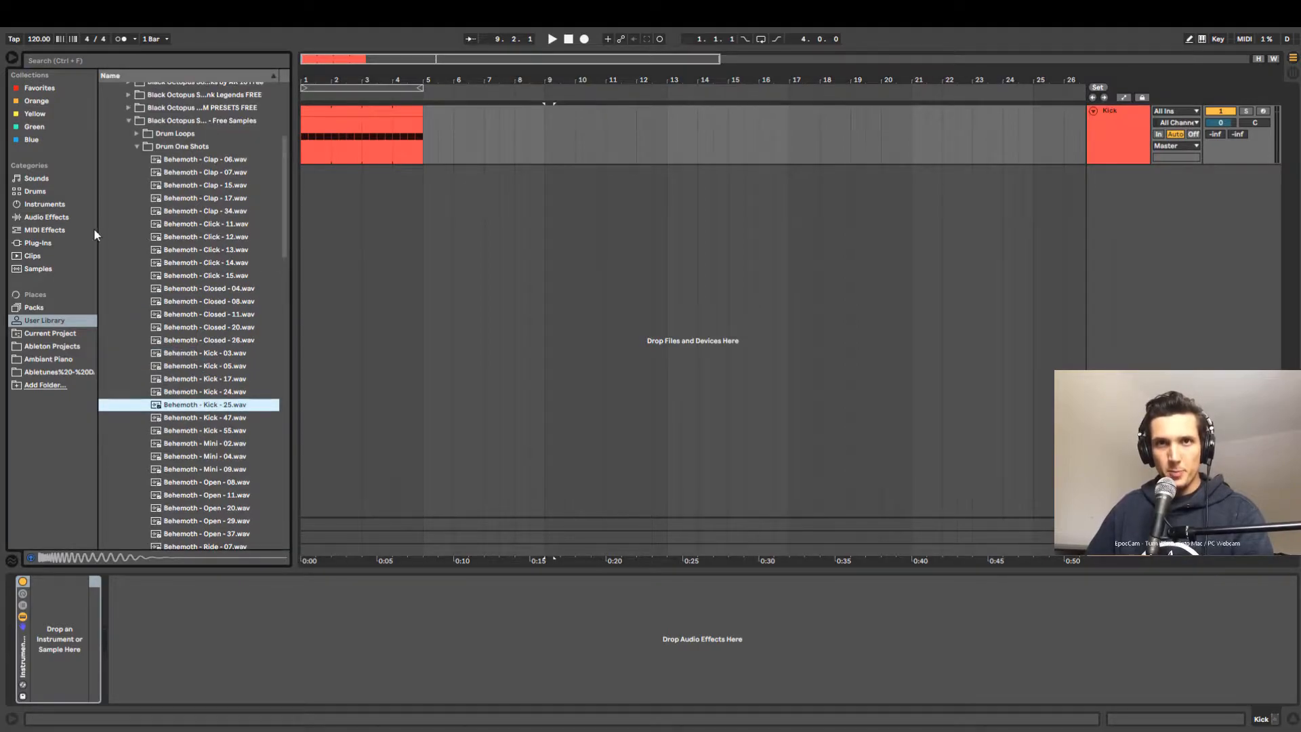
left_click(61, 217)
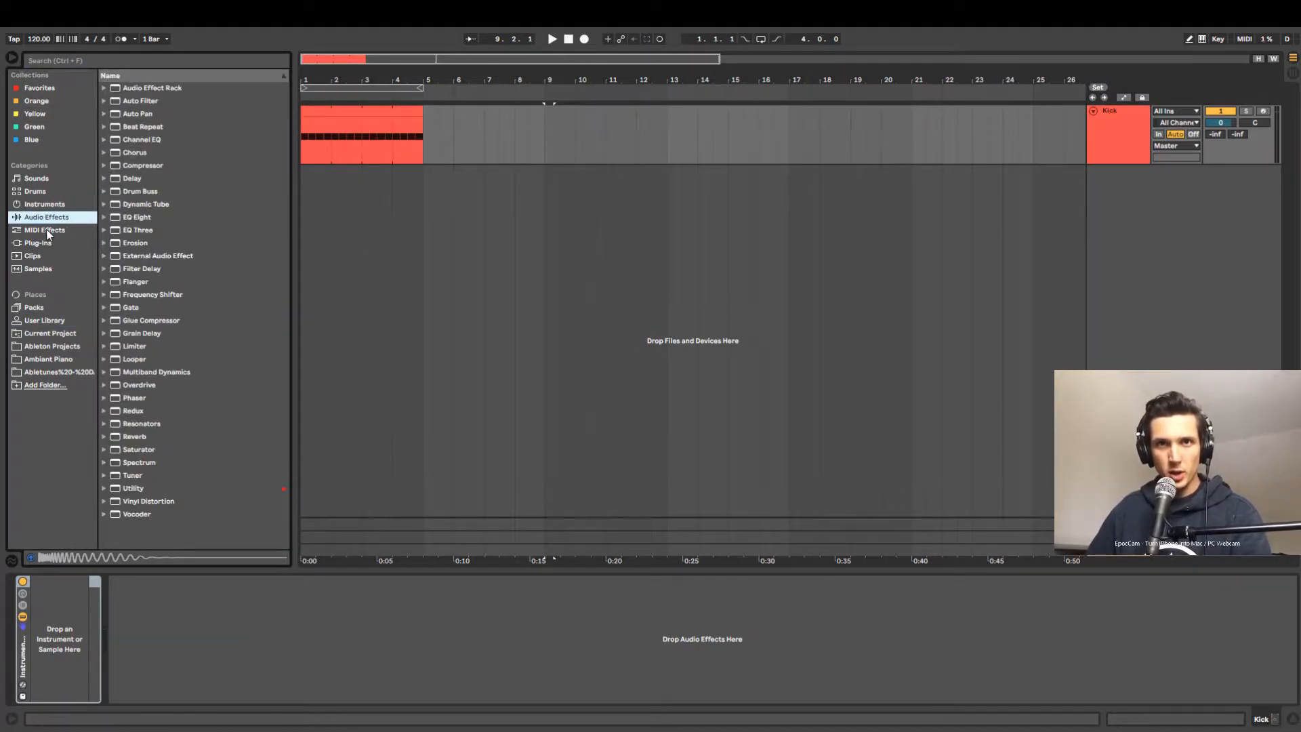
left_click(47, 232)
left_click(49, 220)
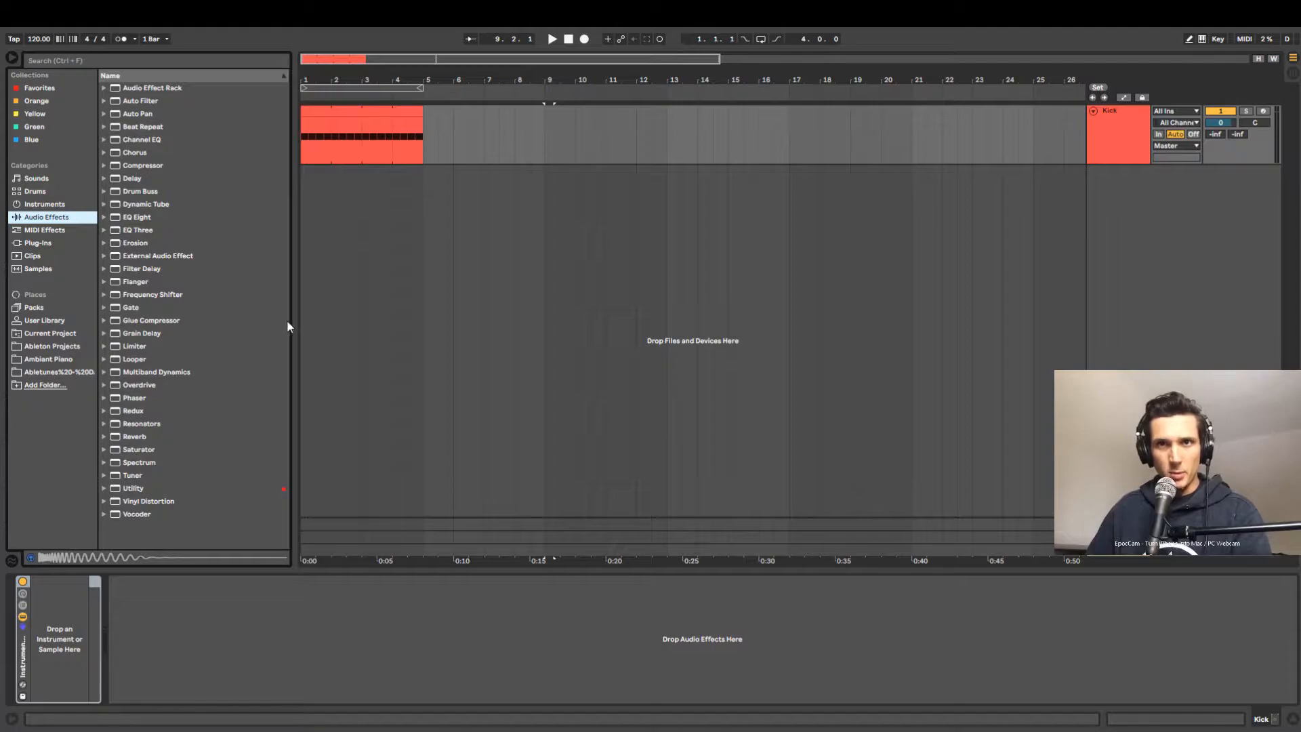
left_click(57, 205)
left_click_drag(129, 141, 57, 604)
key("ctrl+g")
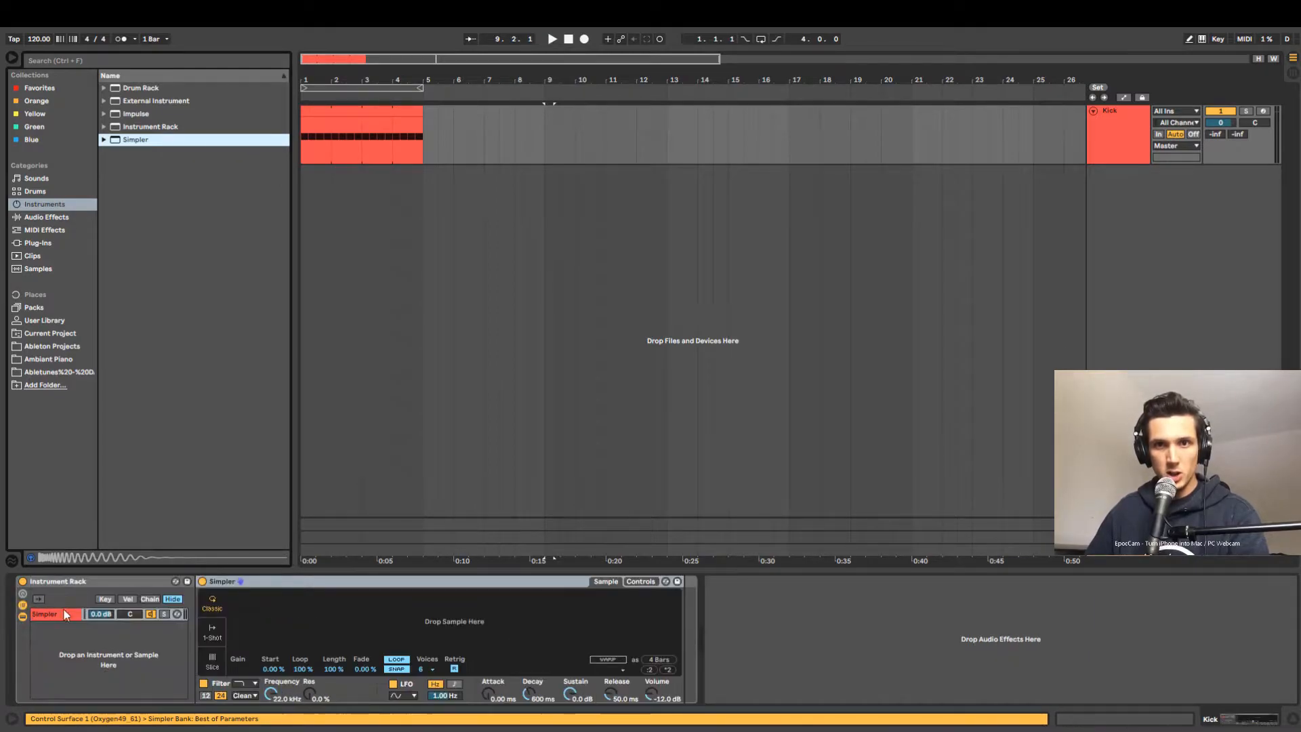
left_click_drag(134, 144, 84, 648)
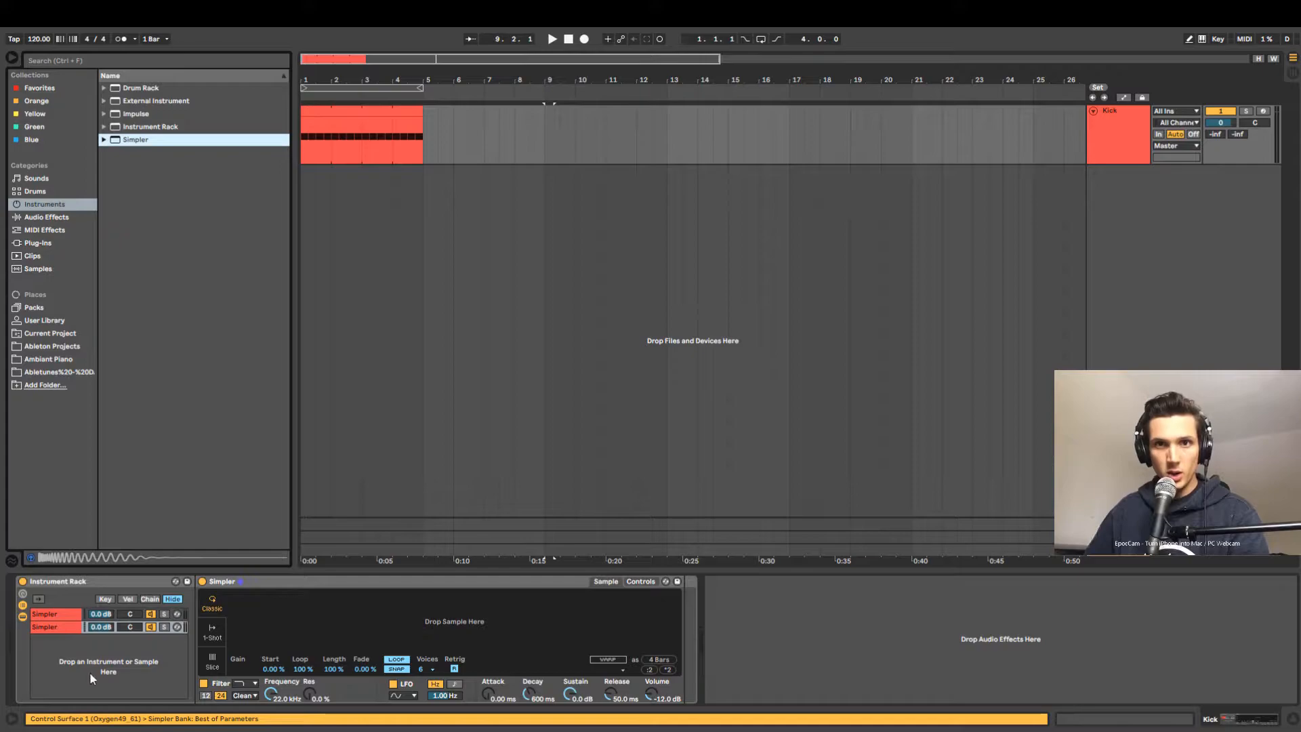
left_click(127, 130)
double_click(127, 141)
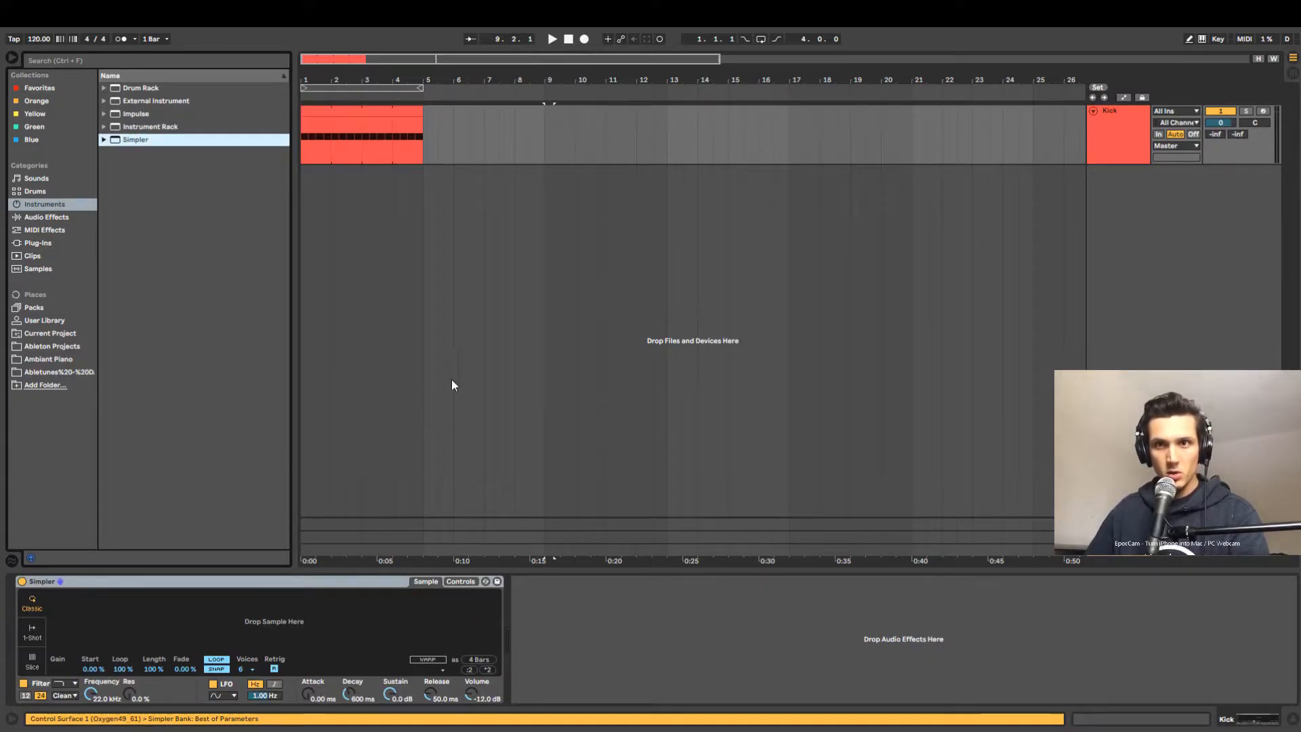
key("ctrl+z")
Add a third Simpler chain to the Instrument Rack and rename the three chains High, Mid and Low from first to last.
left_click_drag(133, 142, 91, 665)
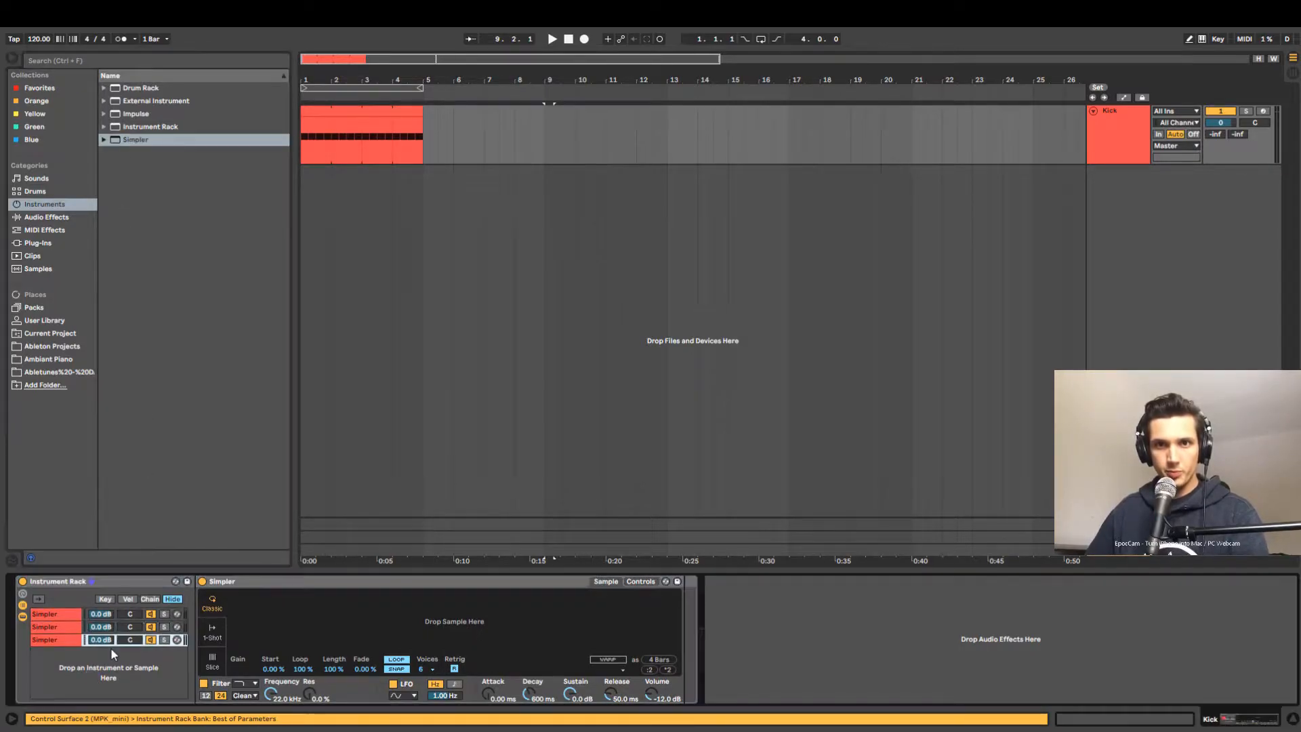
left_click(60, 617)
type("High")
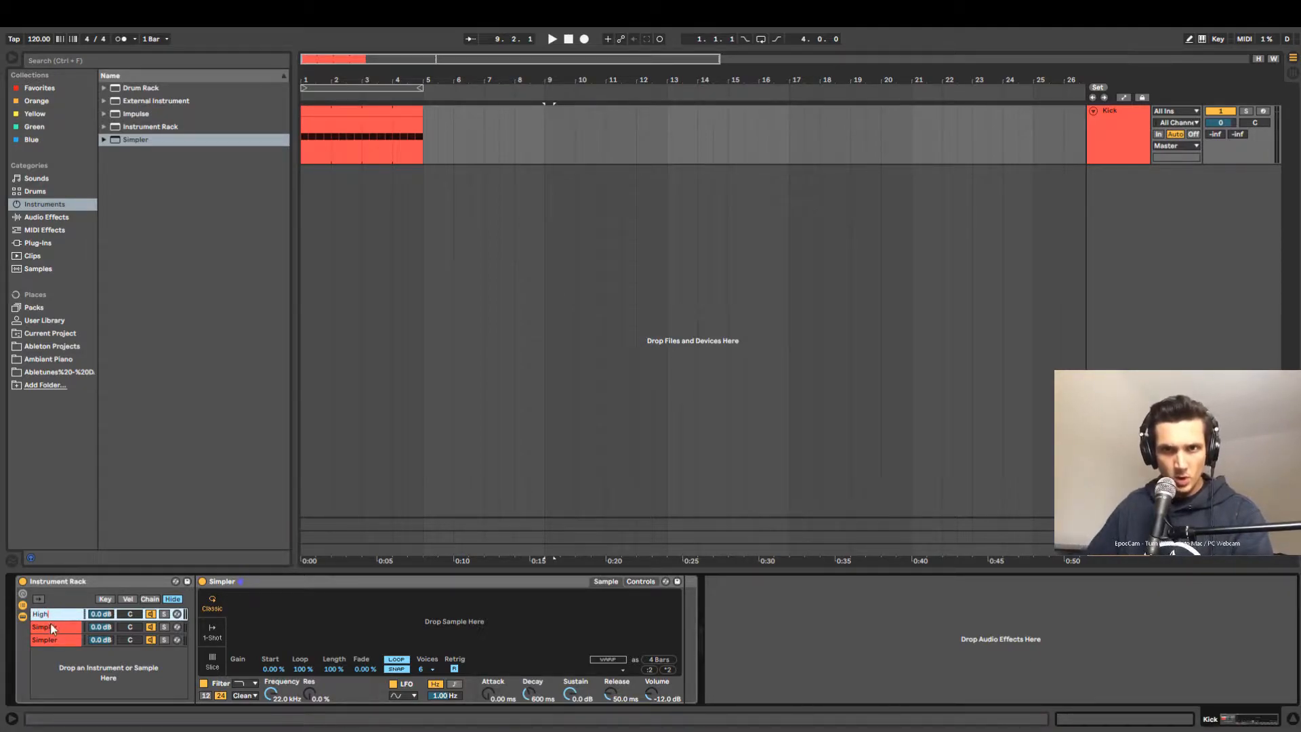
left_click(52, 628)
key("ctrl+r")
type("Mid")
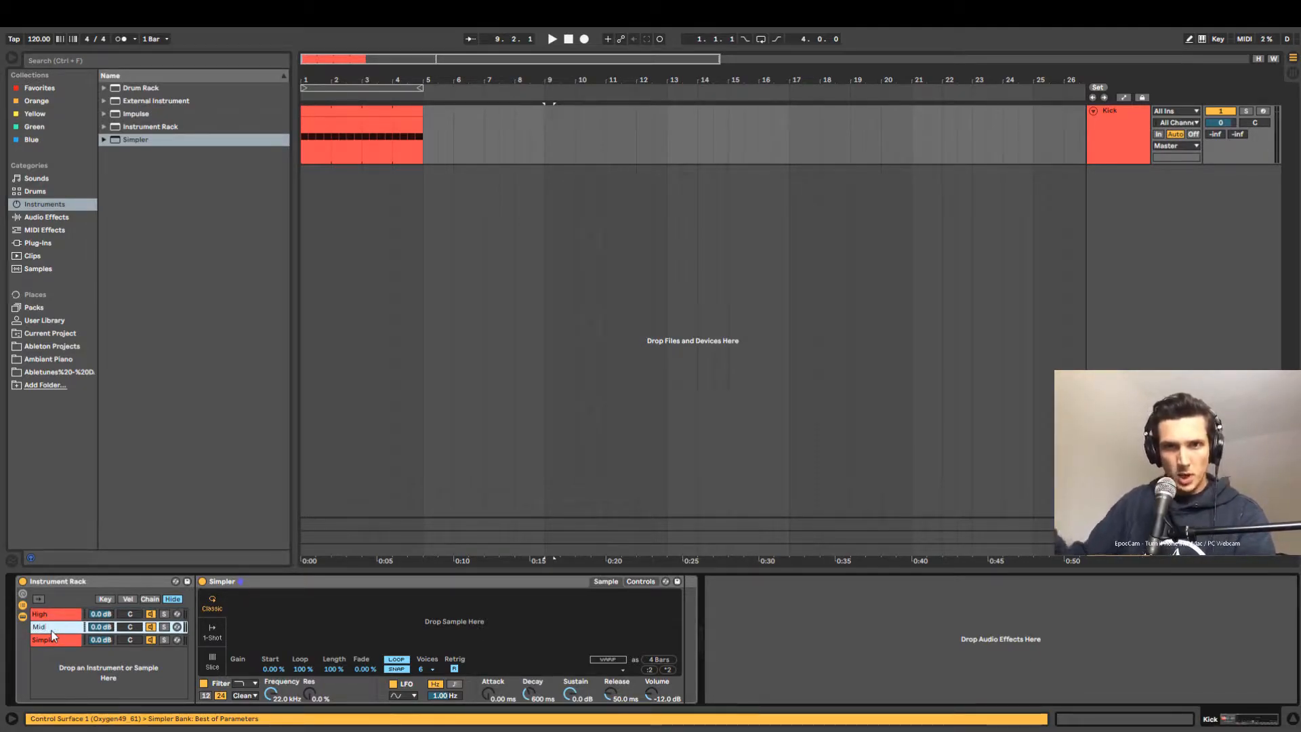
left_click(62, 638)
key("ctrl+r")
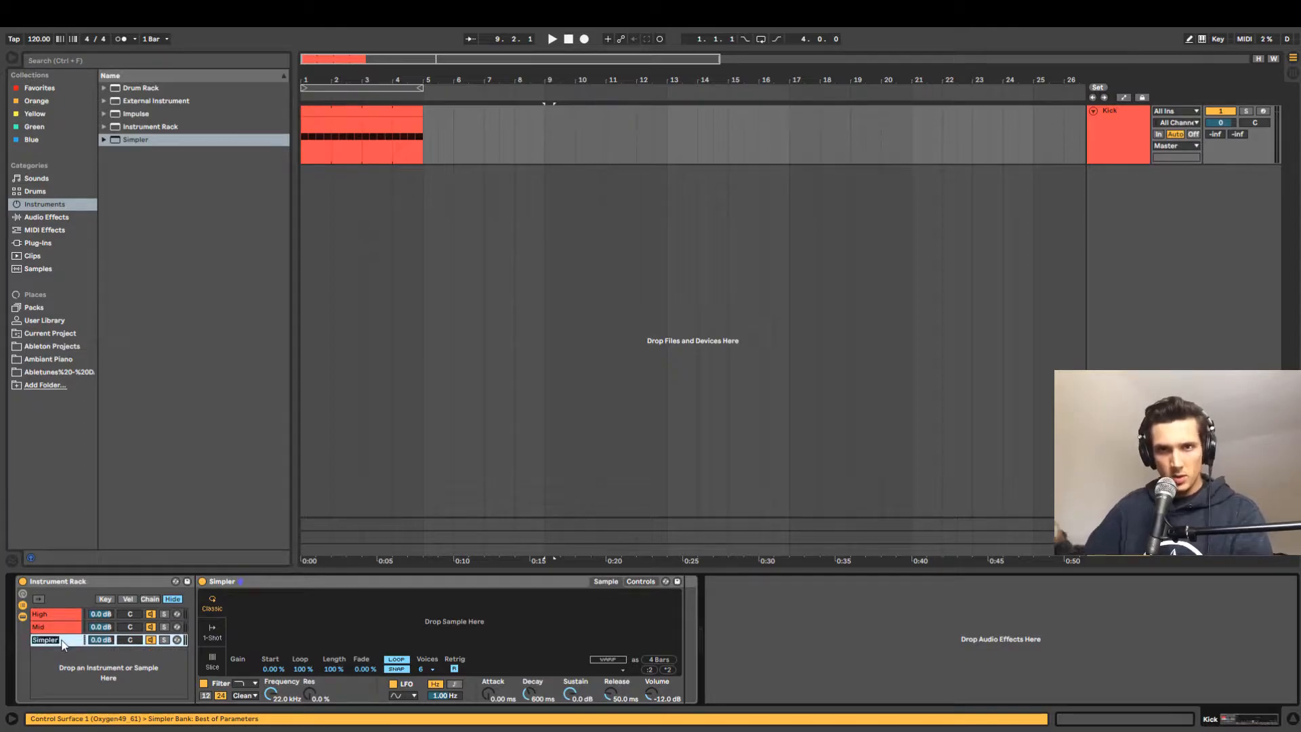
type("Low")
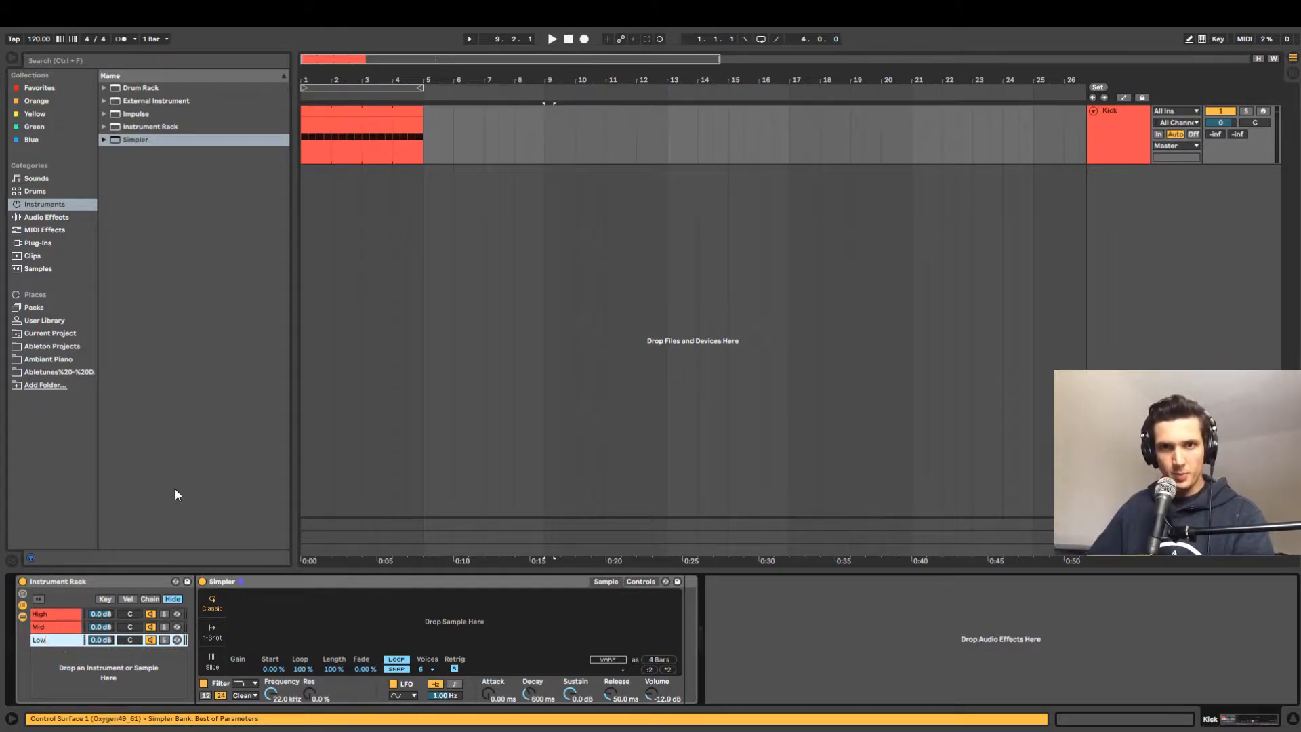
left_click(175, 489)
left_click(67, 639)
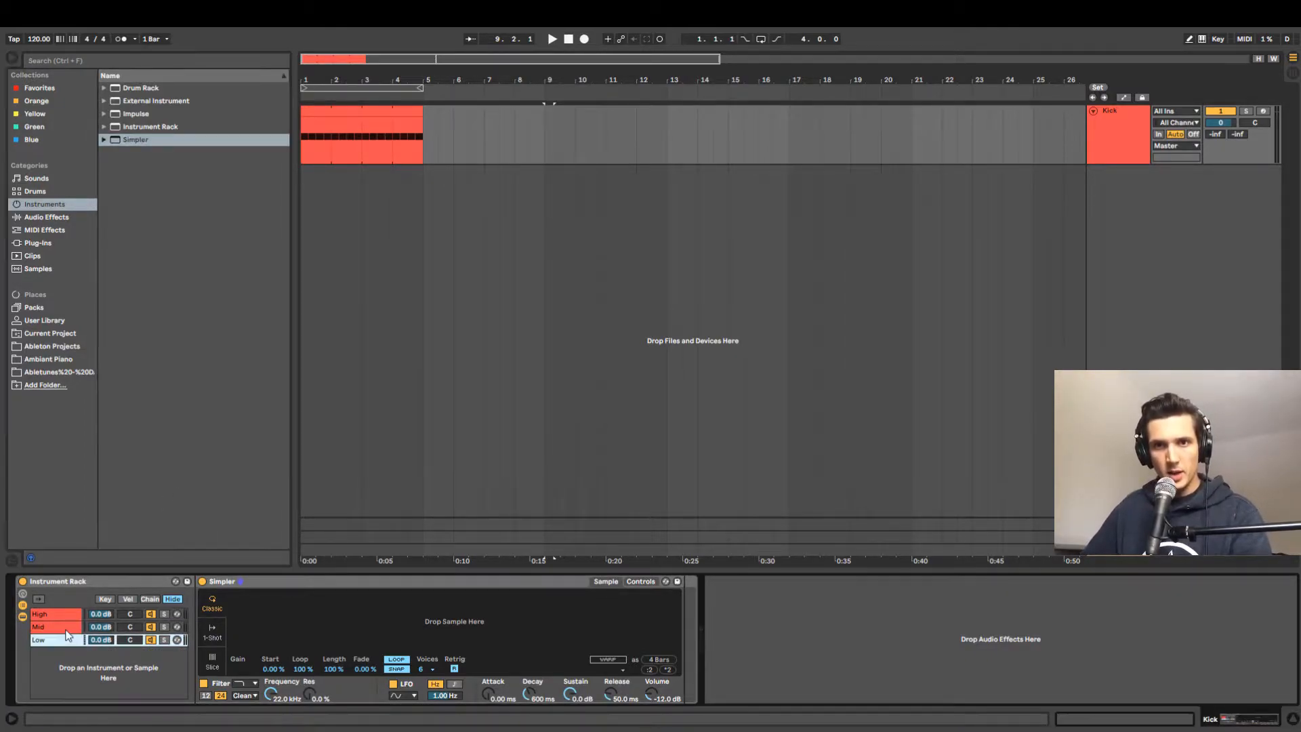
left_click(66, 617)
left_click(61, 626)
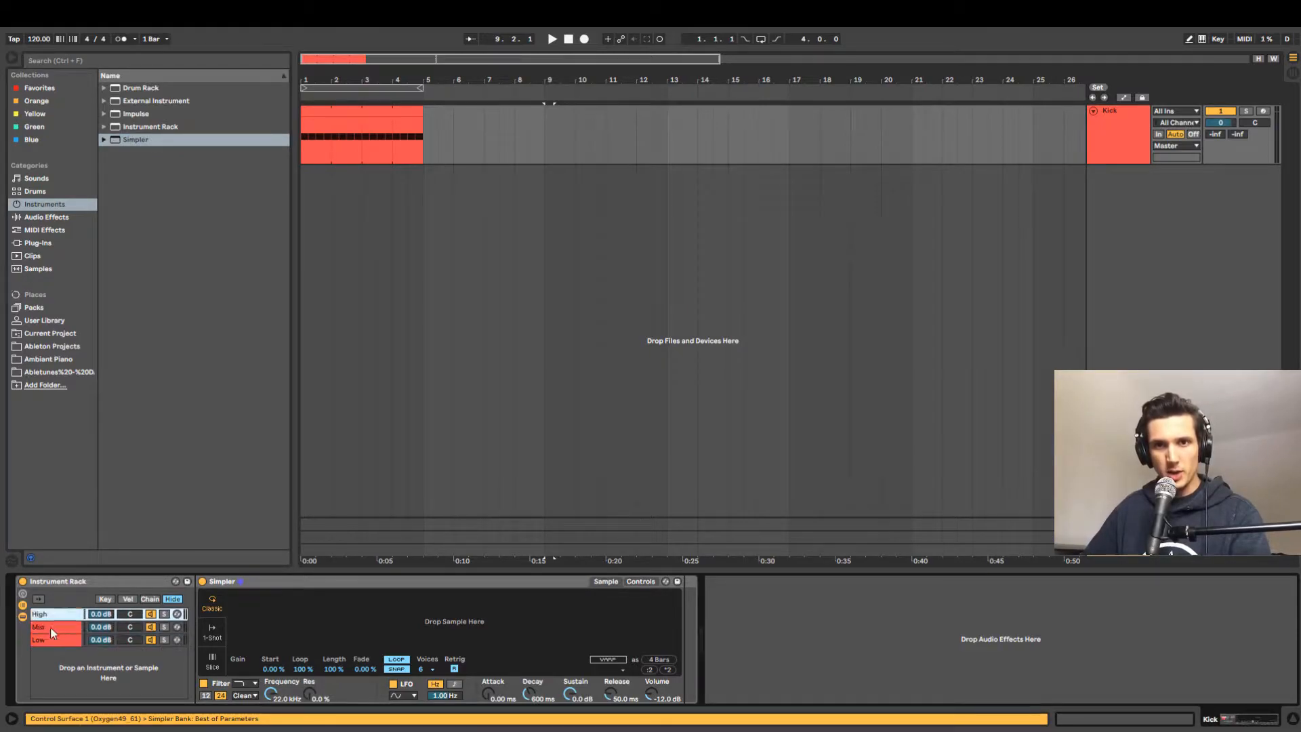
left_click(53, 639)
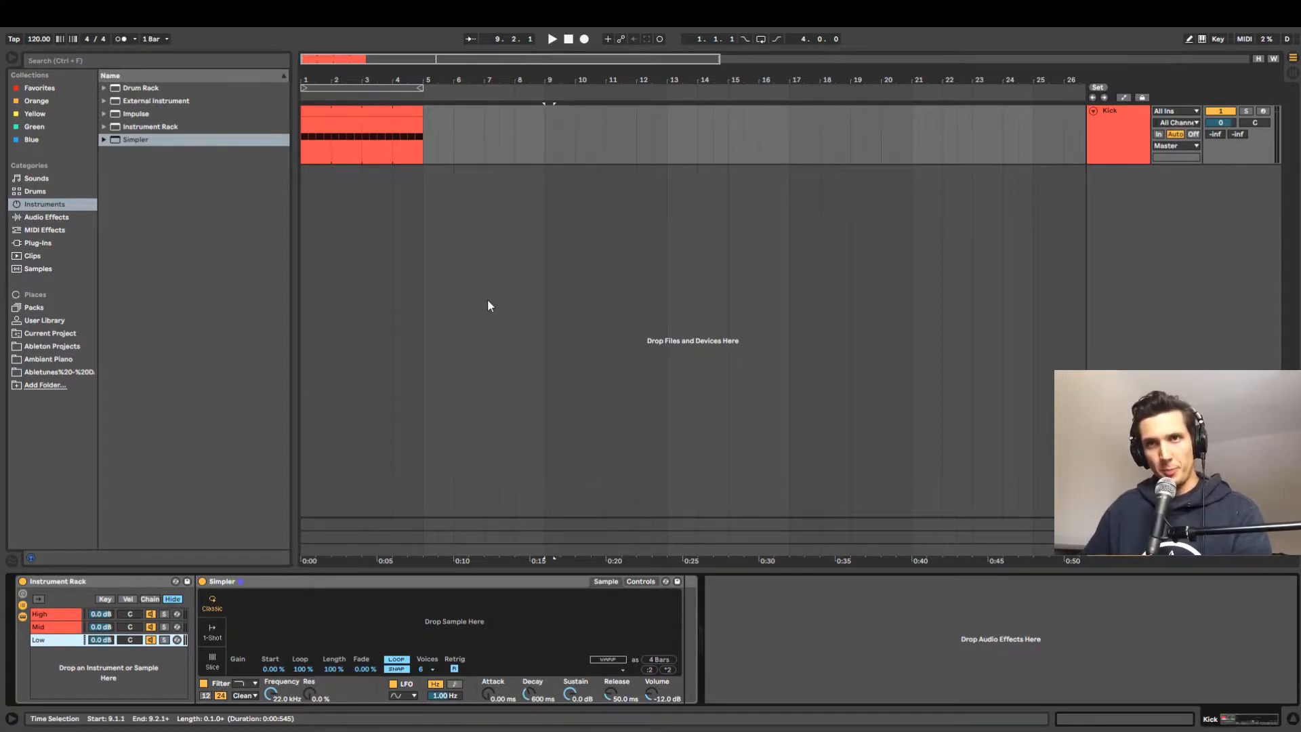
left_click(59, 613)
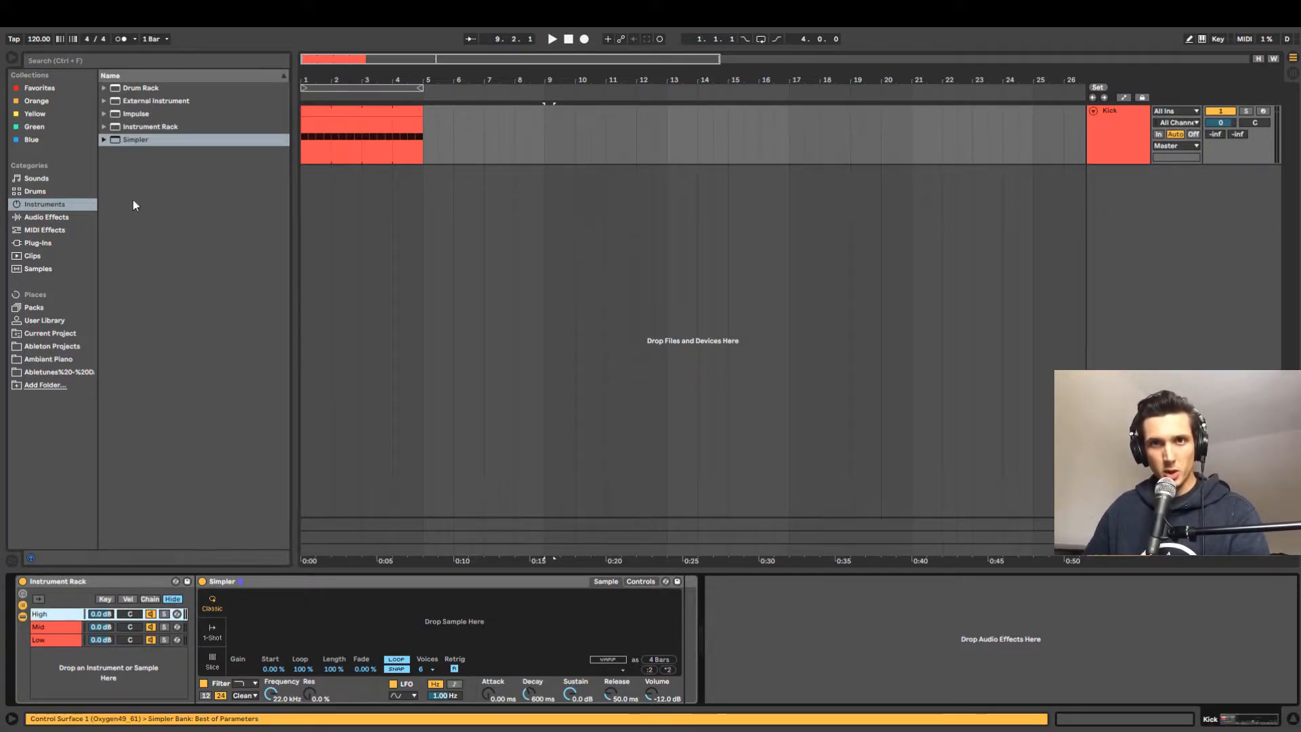
Load Behemoth - Kick - 25.wav from the User Library into the Low chain's Simpler.
left_click(91, 319)
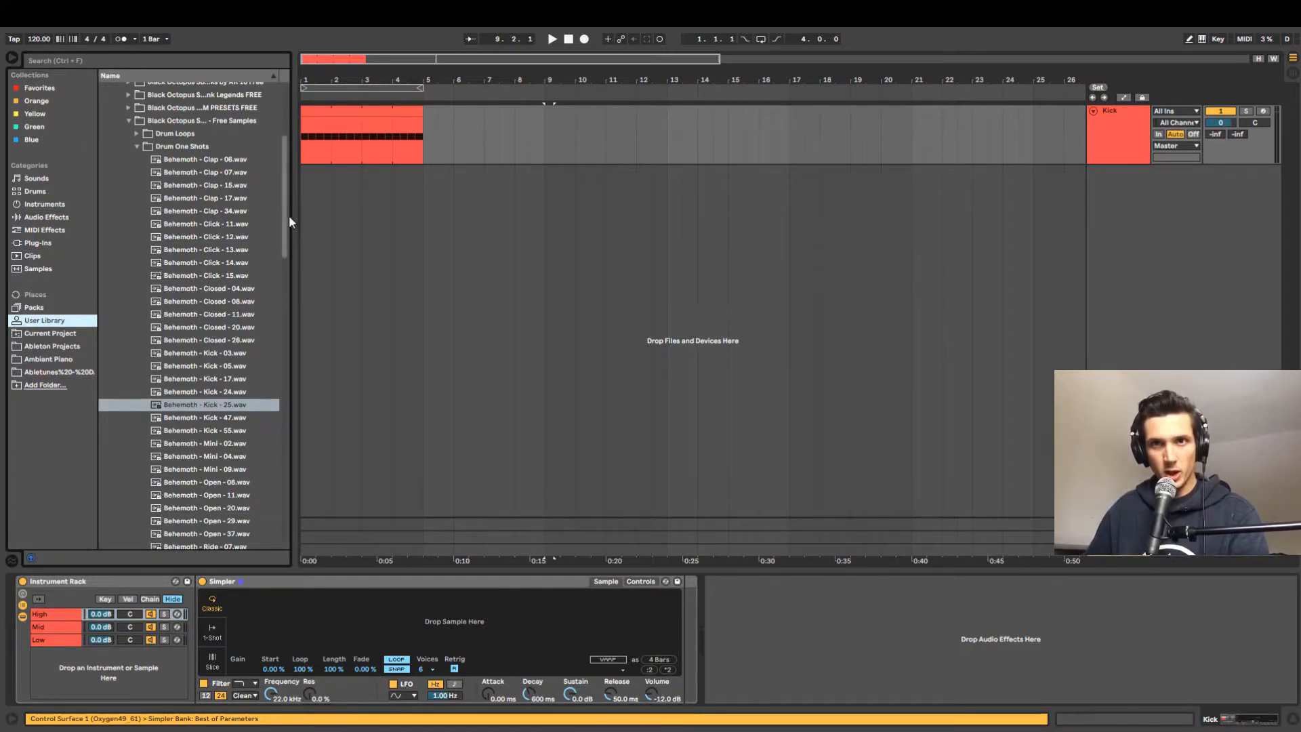
left_click(56, 641)
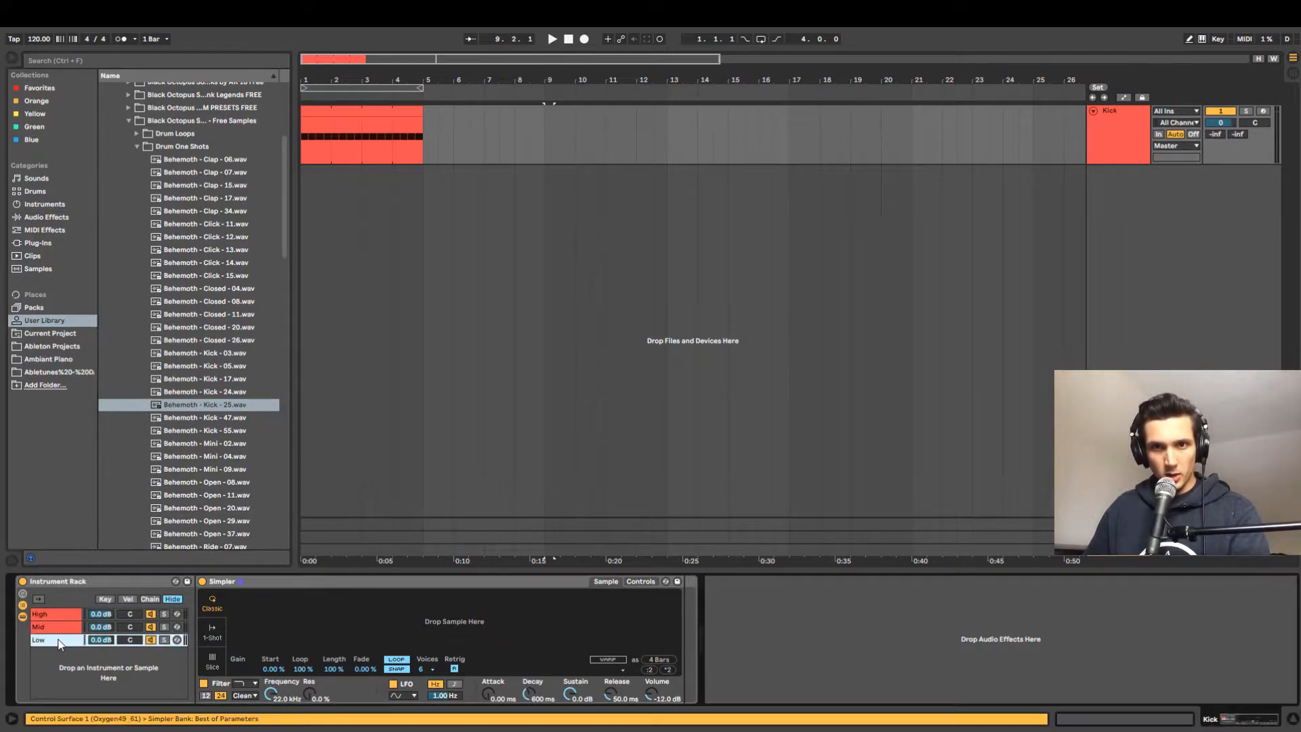
left_click(217, 404)
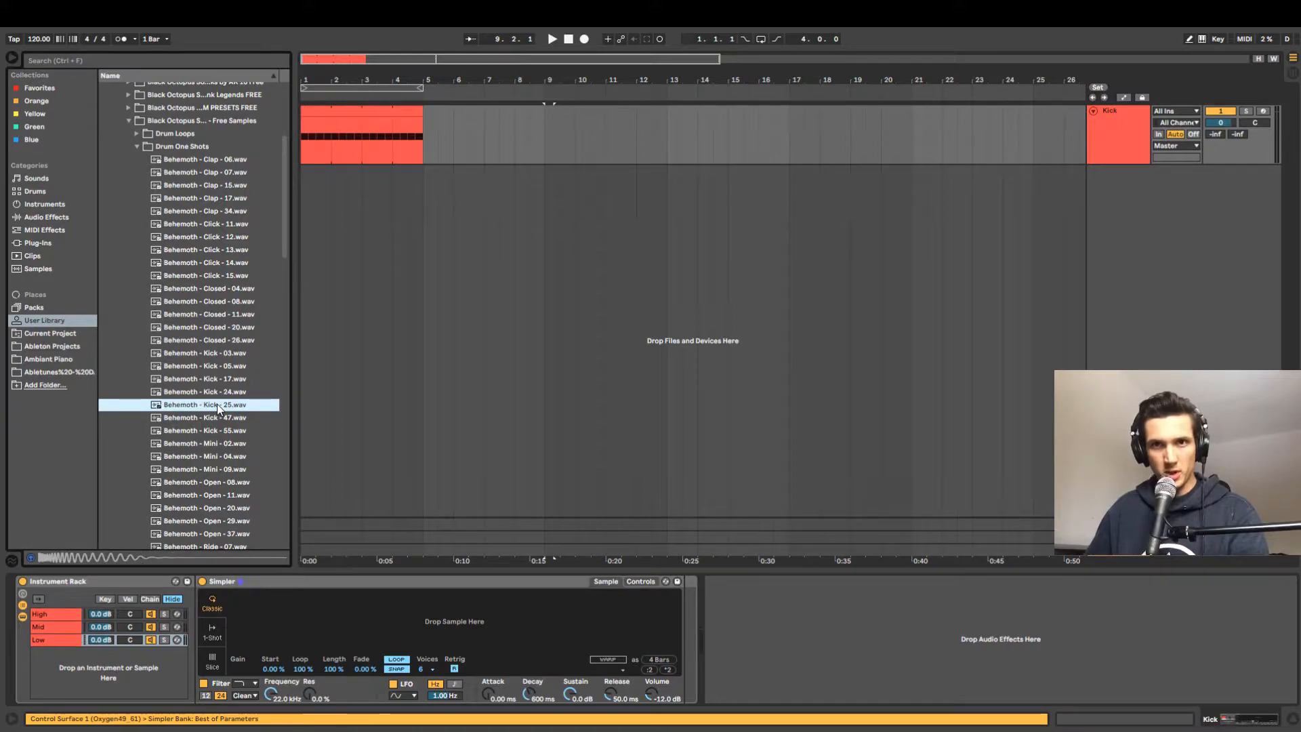
left_click_drag(217, 404, 259, 617)
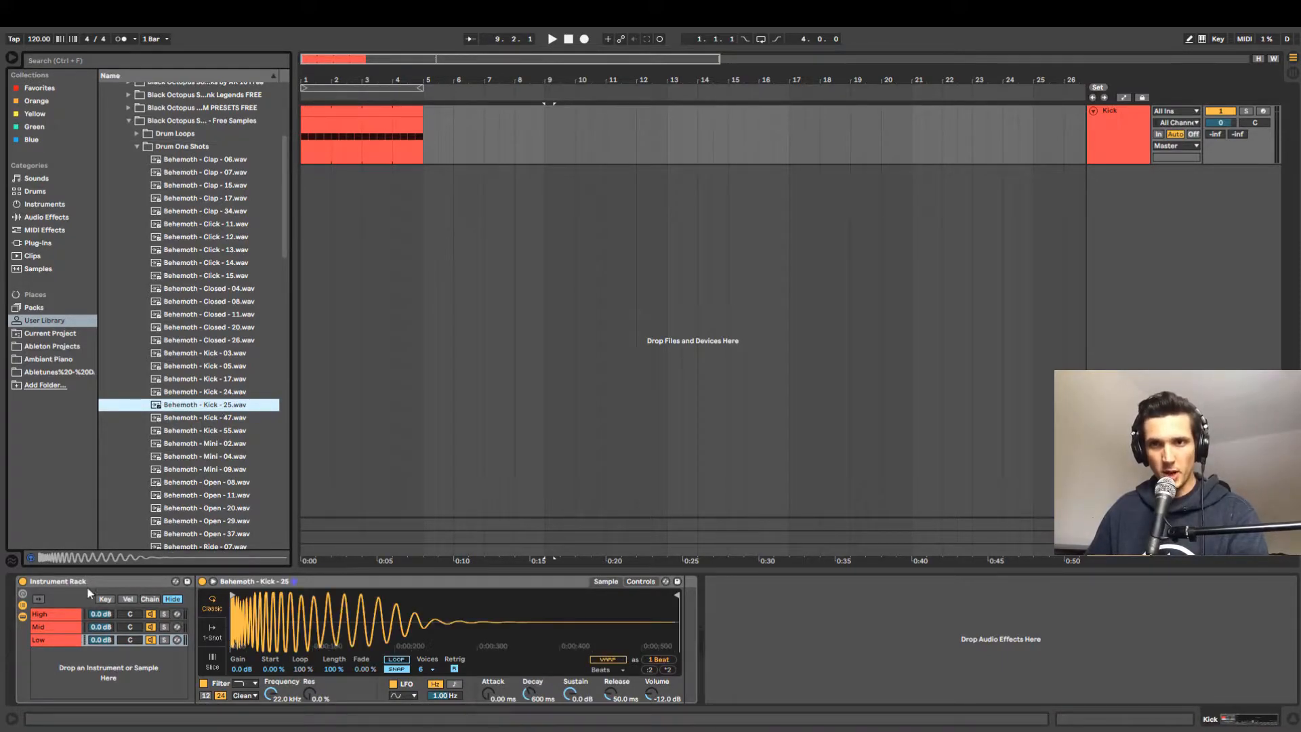
Load Kick 04 A#.wav from the Hyper Bits Samples Kicks folder into the Mid chain's Simpler.
left_click(57, 627)
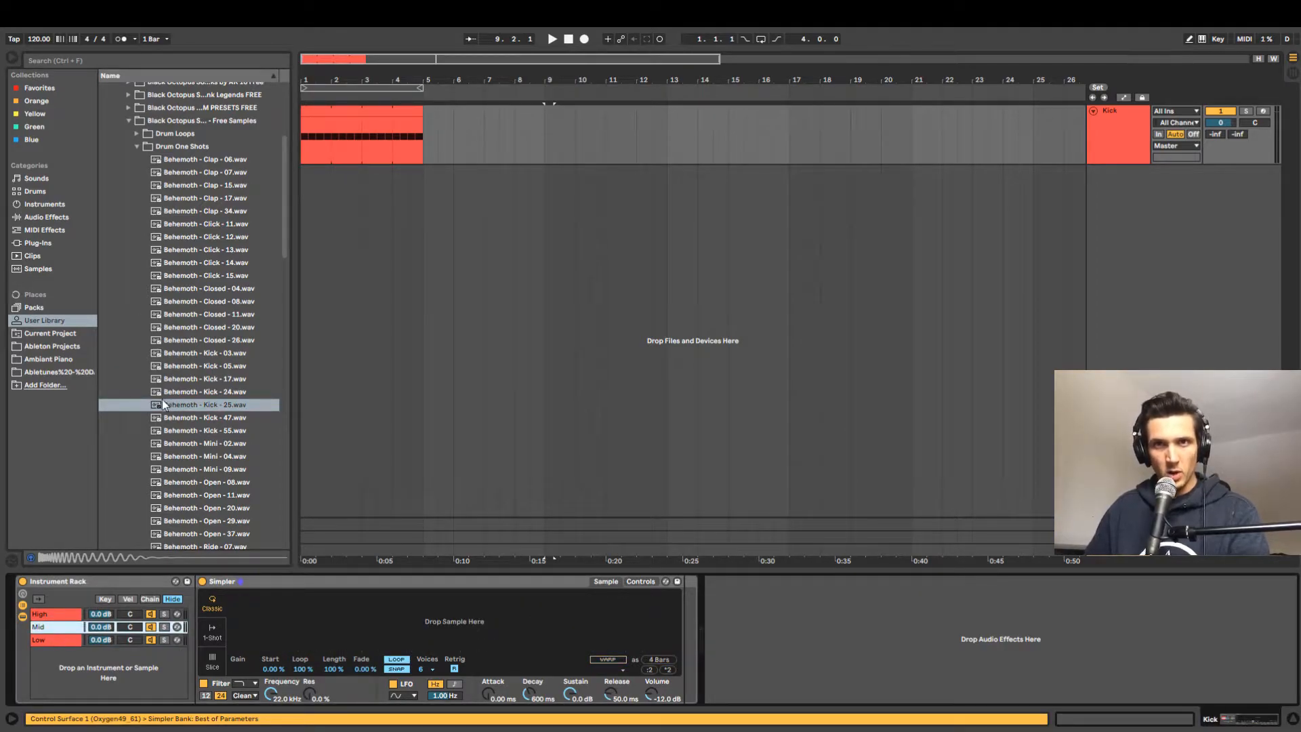
scroll(162, 380, "up", 3)
scroll(163, 360, "up", 2)
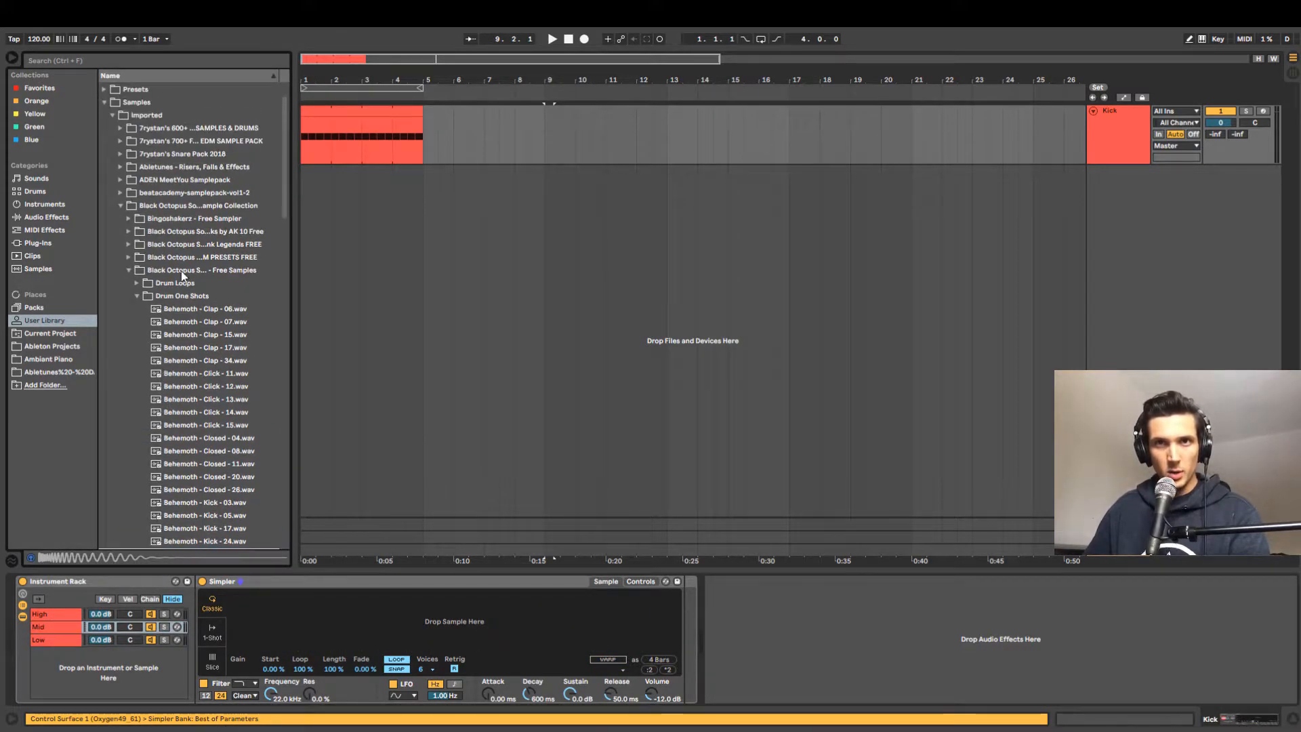
left_click(129, 271)
scroll(145, 345, "down", 3)
scroll(148, 366, "down", 10)
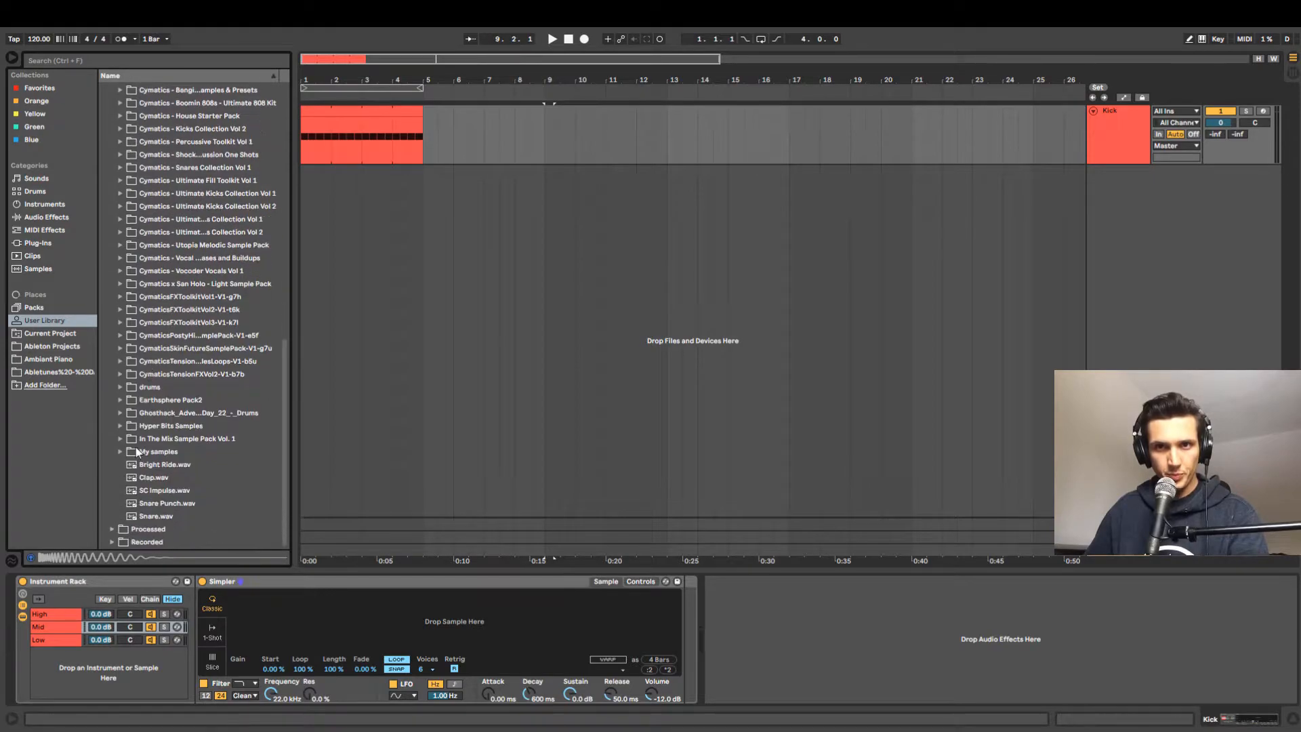
left_click(122, 426)
scroll(175, 479, "down", 5)
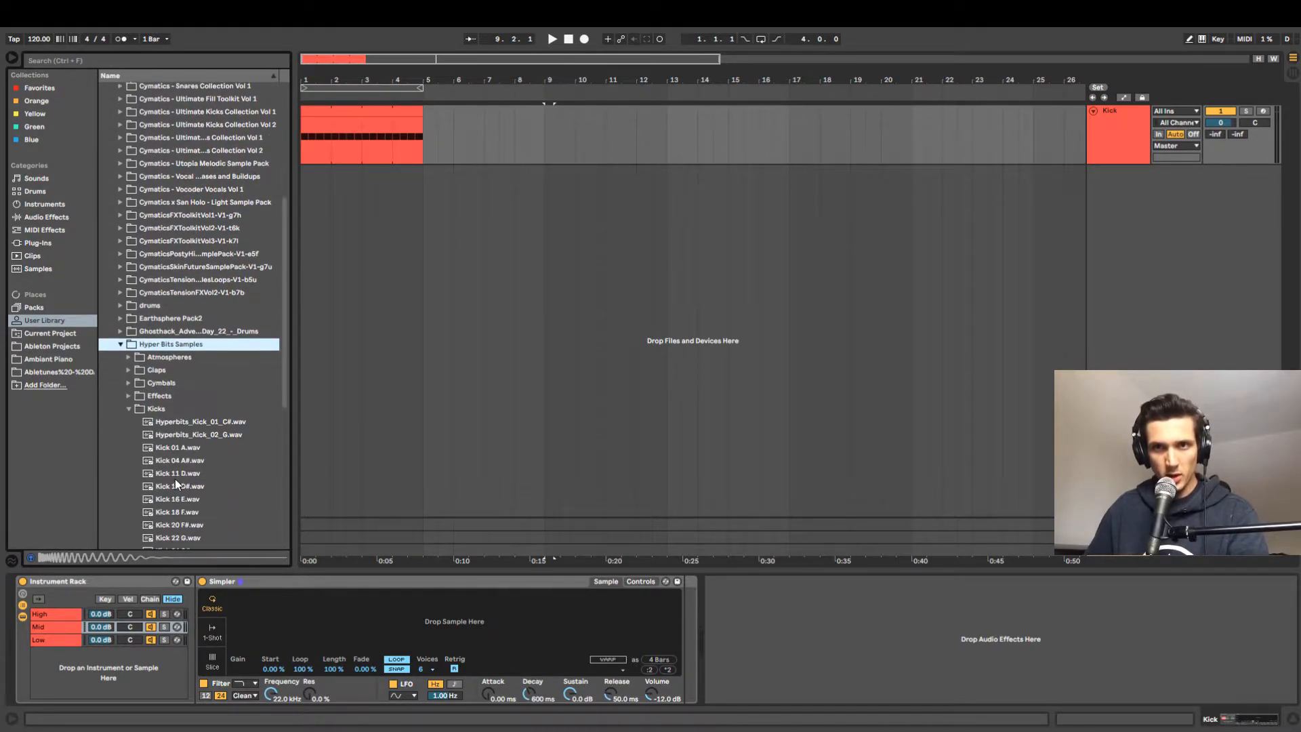
scroll(178, 417, "down", 3)
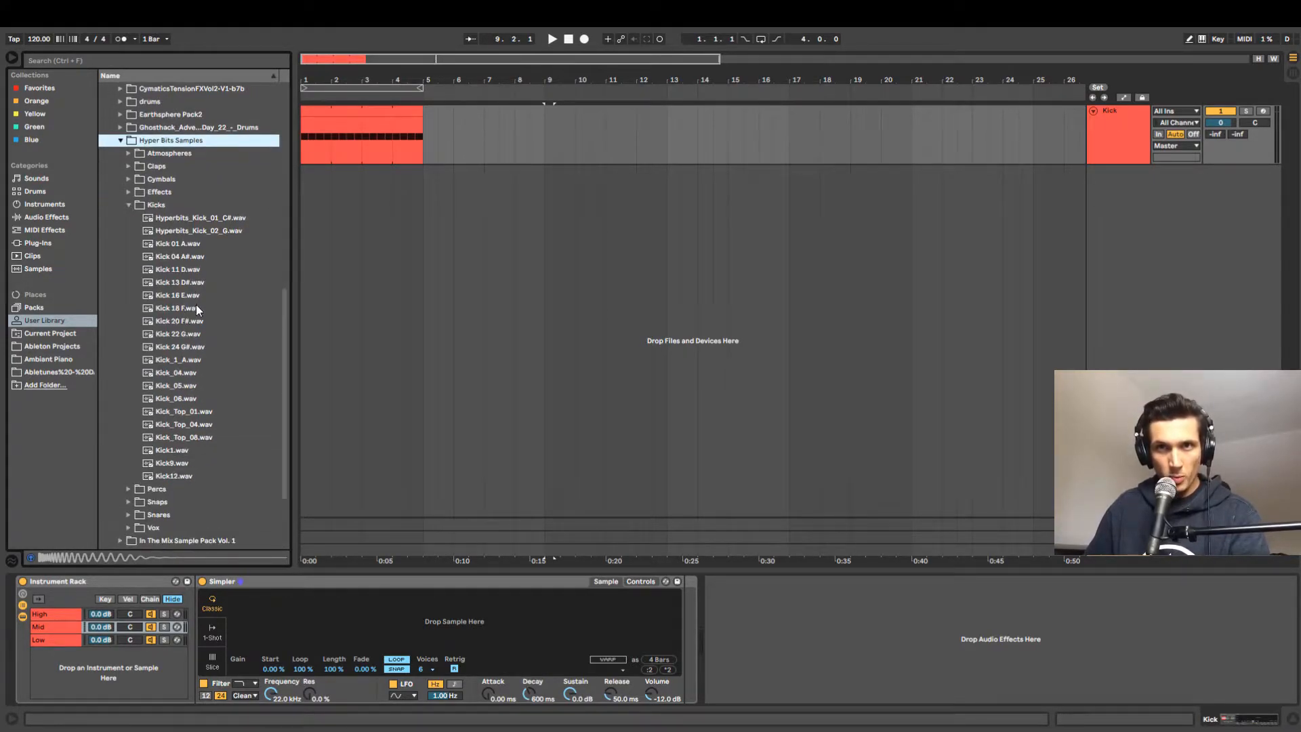
left_click(194, 258)
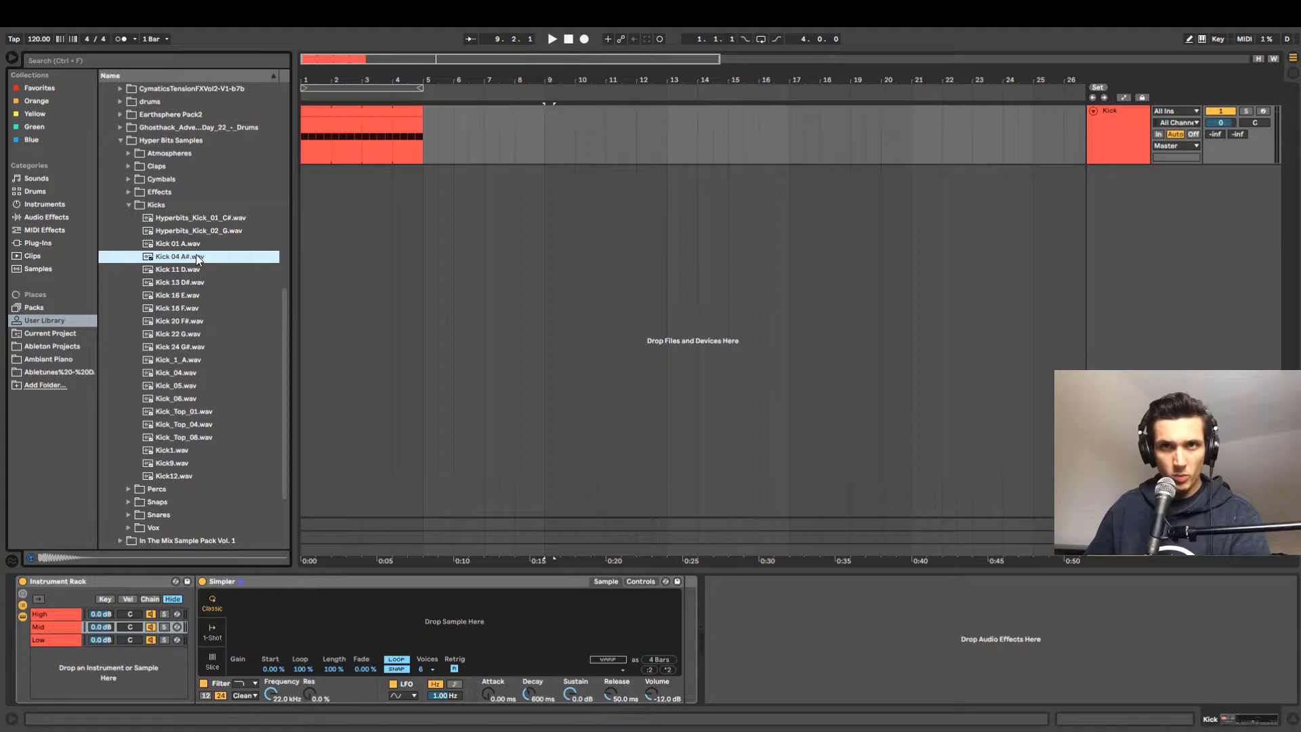
left_click_drag(193, 254, 287, 622)
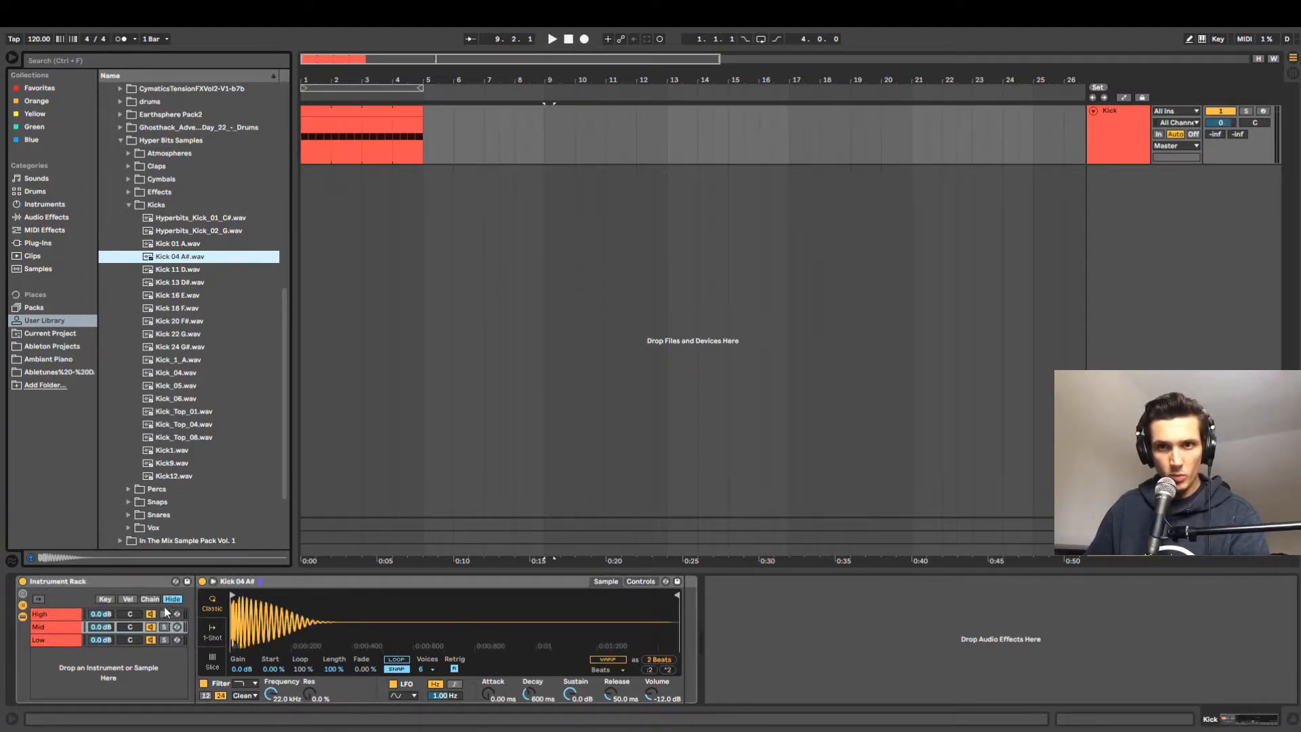
Load ADEN_Topkick_MeetYou.wav from the ADEN MeetYou Samplepack into the High chain's Simpler.
left_click(55, 616)
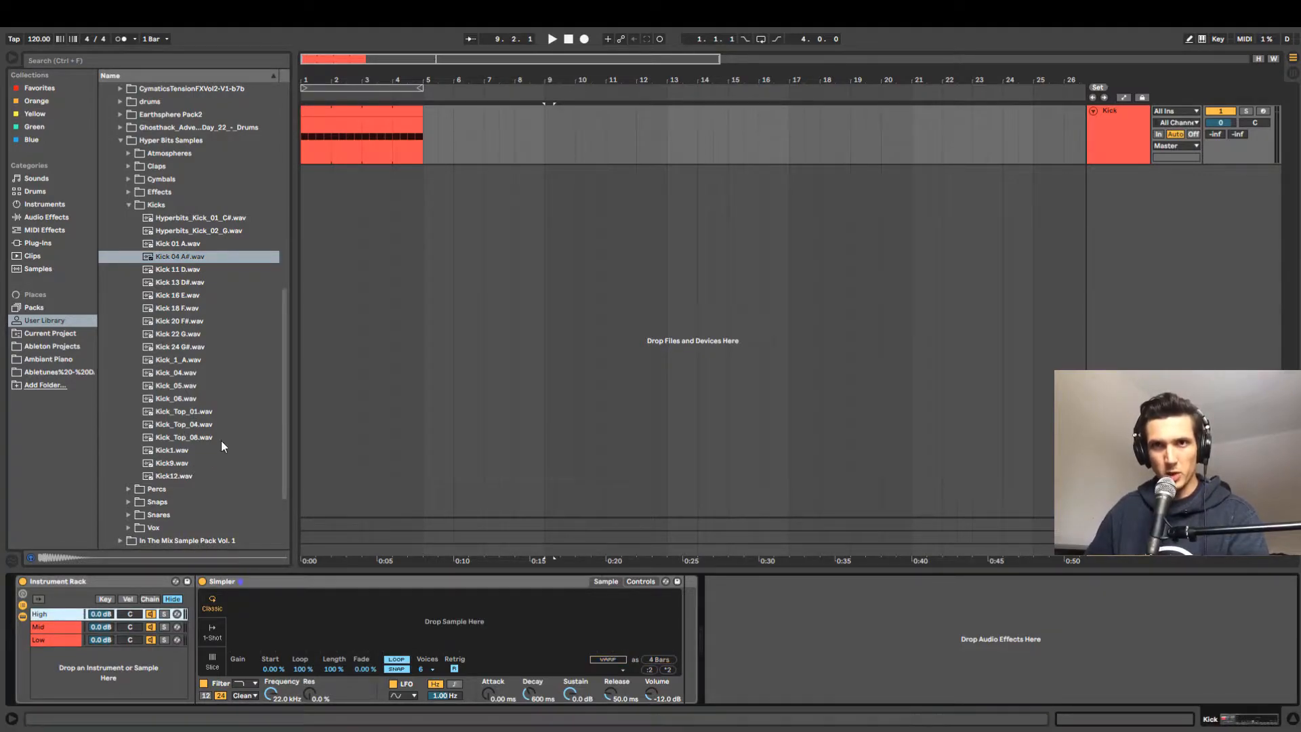
scroll(221, 441, "up", 10)
scroll(164, 241, "up", 3)
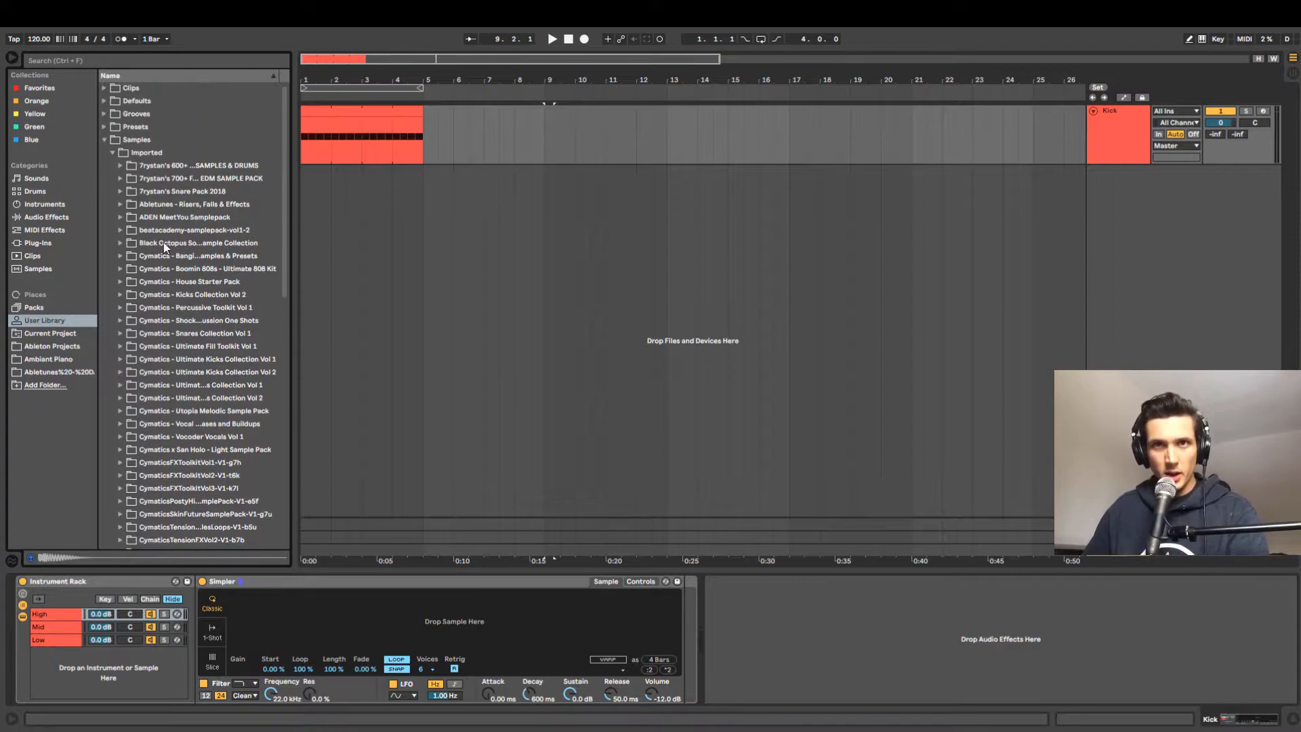
left_click(121, 219)
scroll(201, 353, "down", 2)
scroll(210, 332, "down", 3)
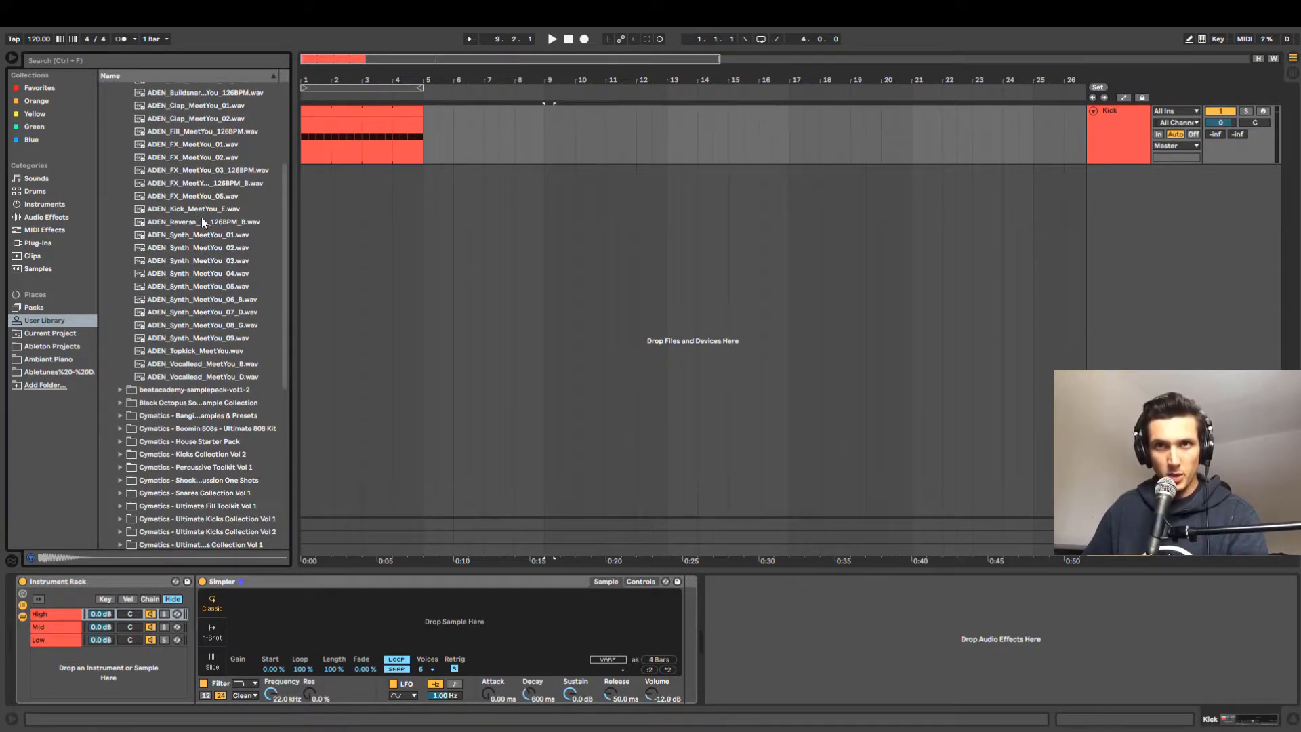
left_click(214, 353)
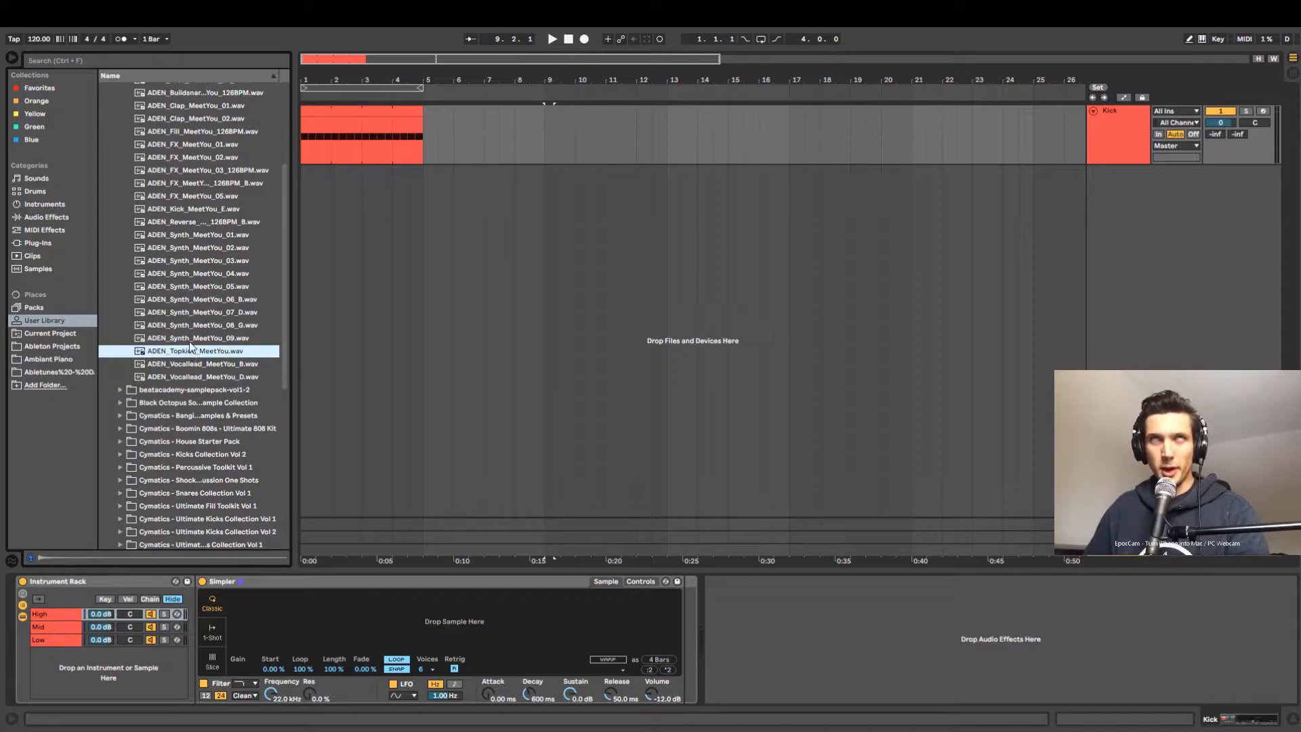
left_click_drag(192, 347, 266, 633)
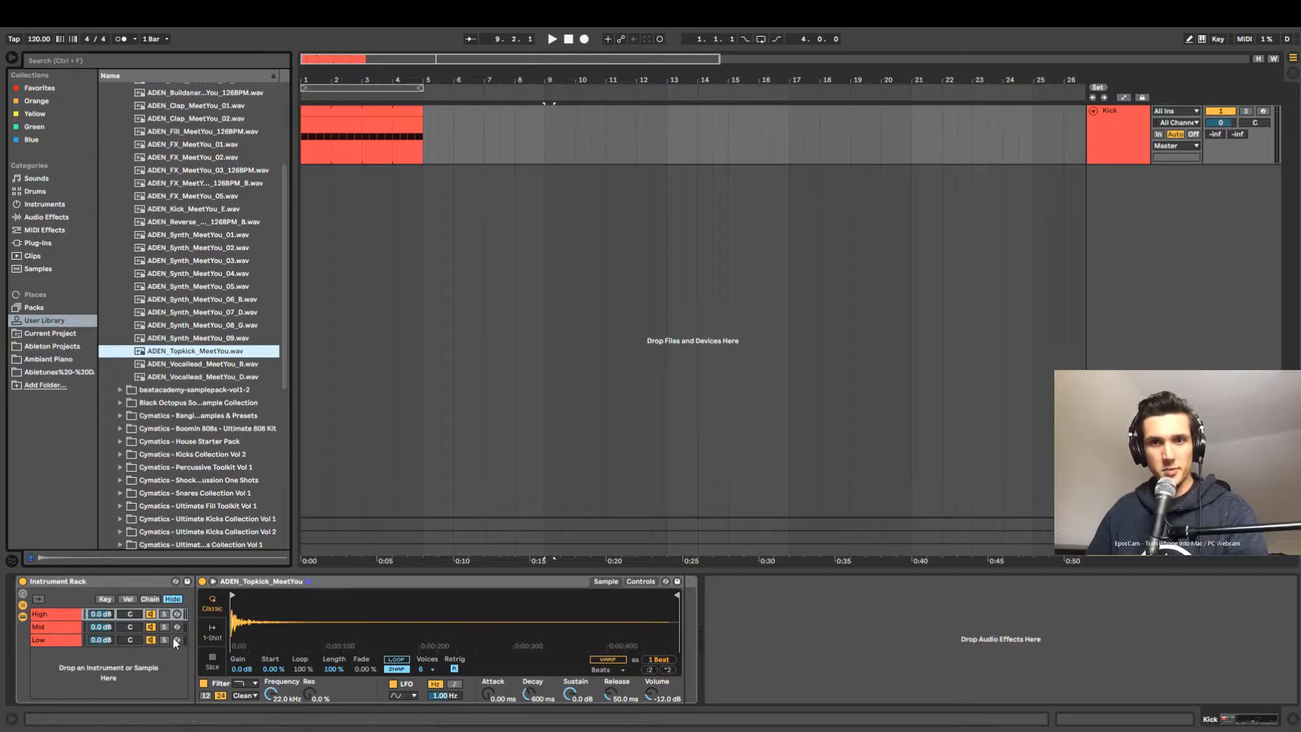
Play the layered kick from bar 1 to audition it, stop playback, and turn on arrangement looping over the first four bars.
left_click(56, 628)
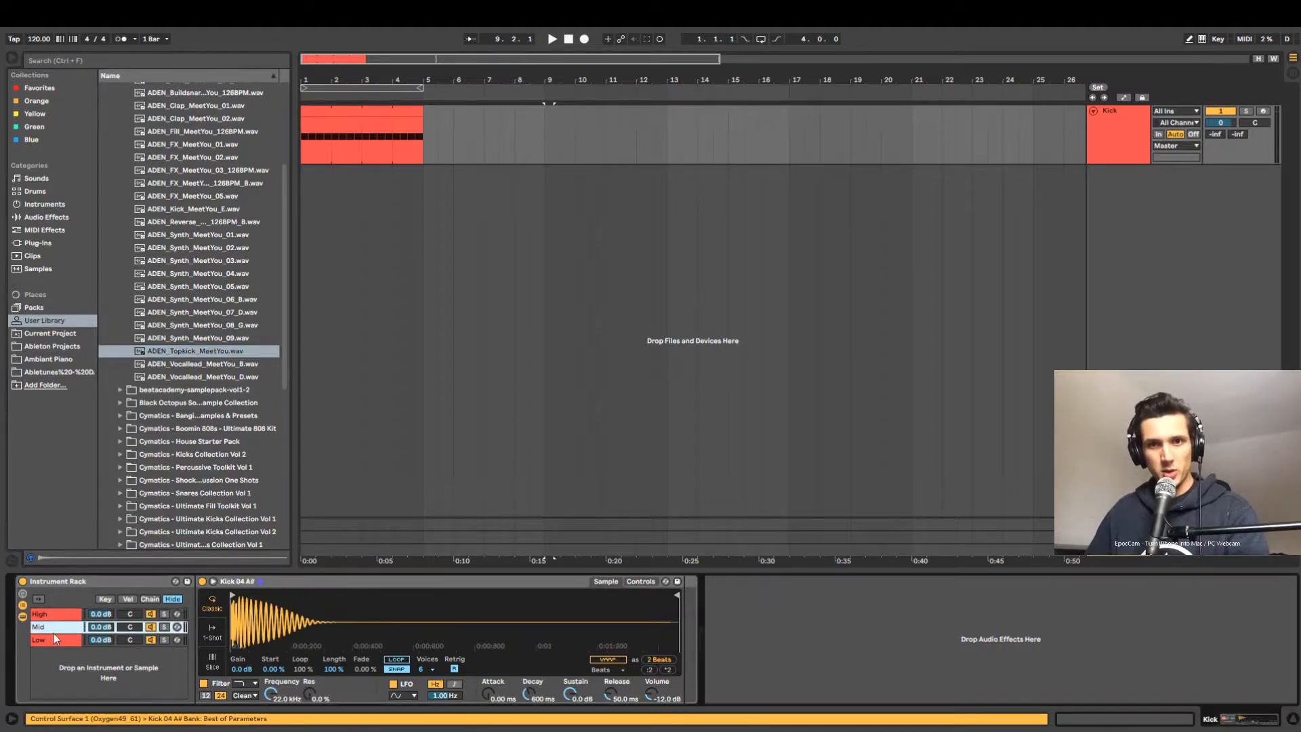
left_click(316, 218)
key("space")
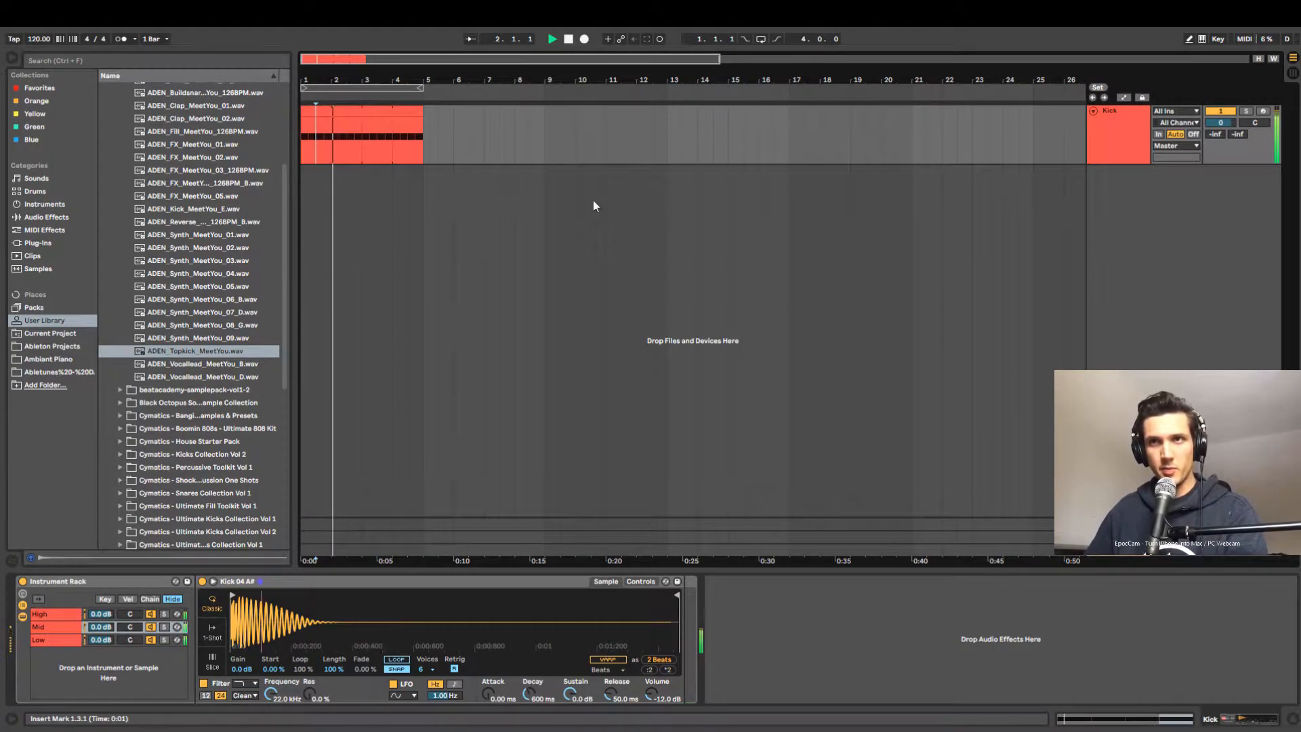
key("space")
left_click(760, 39)
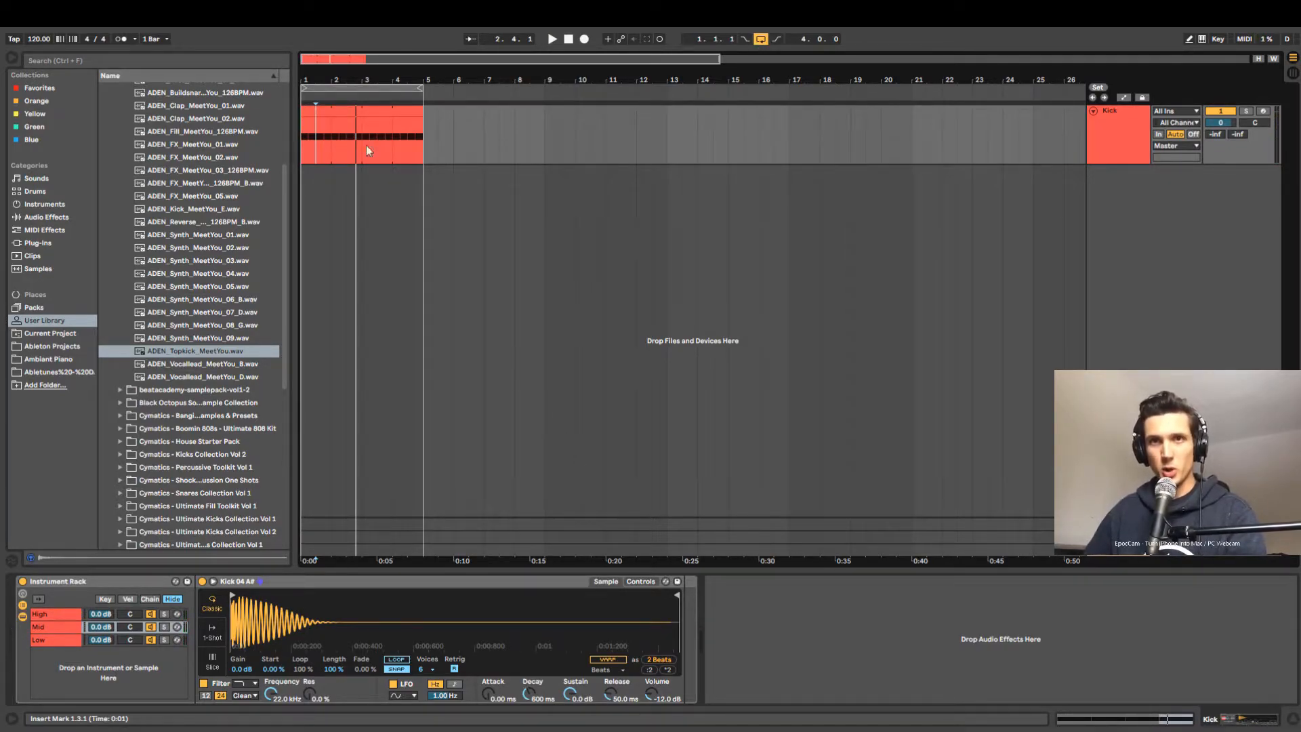
Add the High_Pass.adv preset from Favorites after the Simpler in the Low chain.
left_click(41, 88)
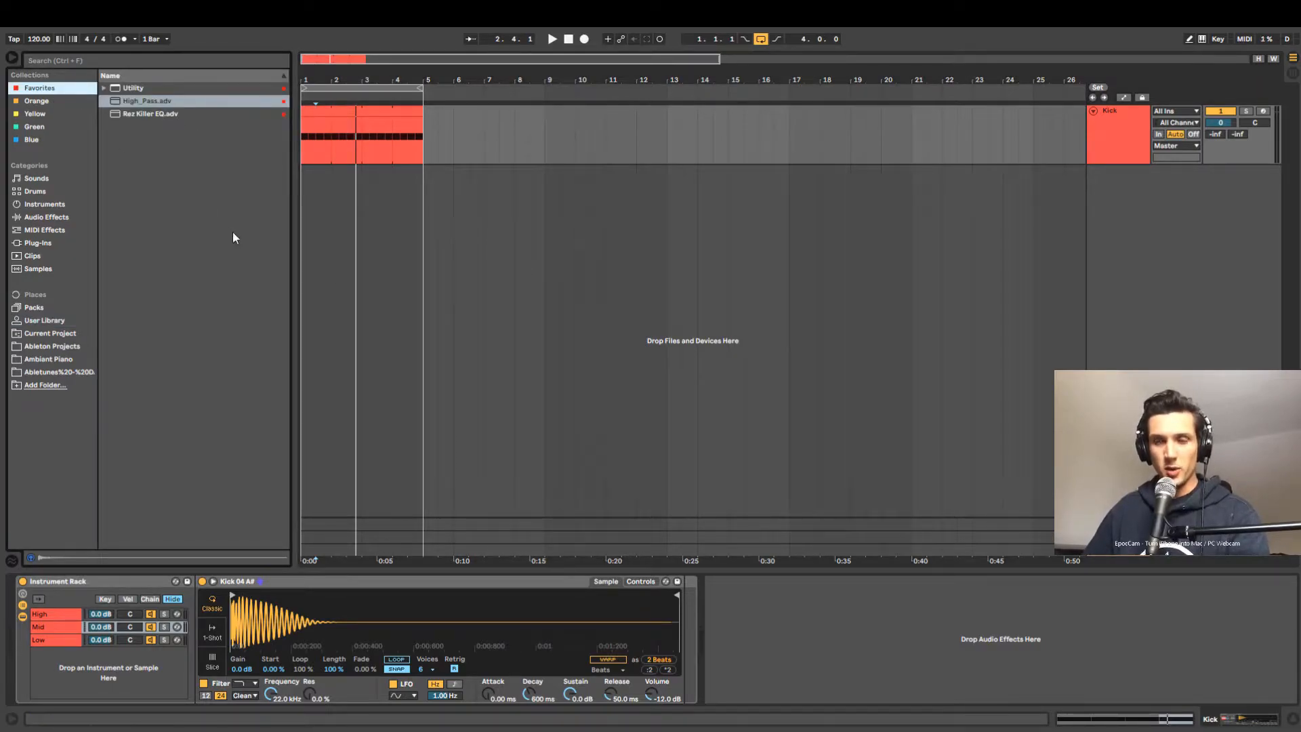
left_click(68, 642)
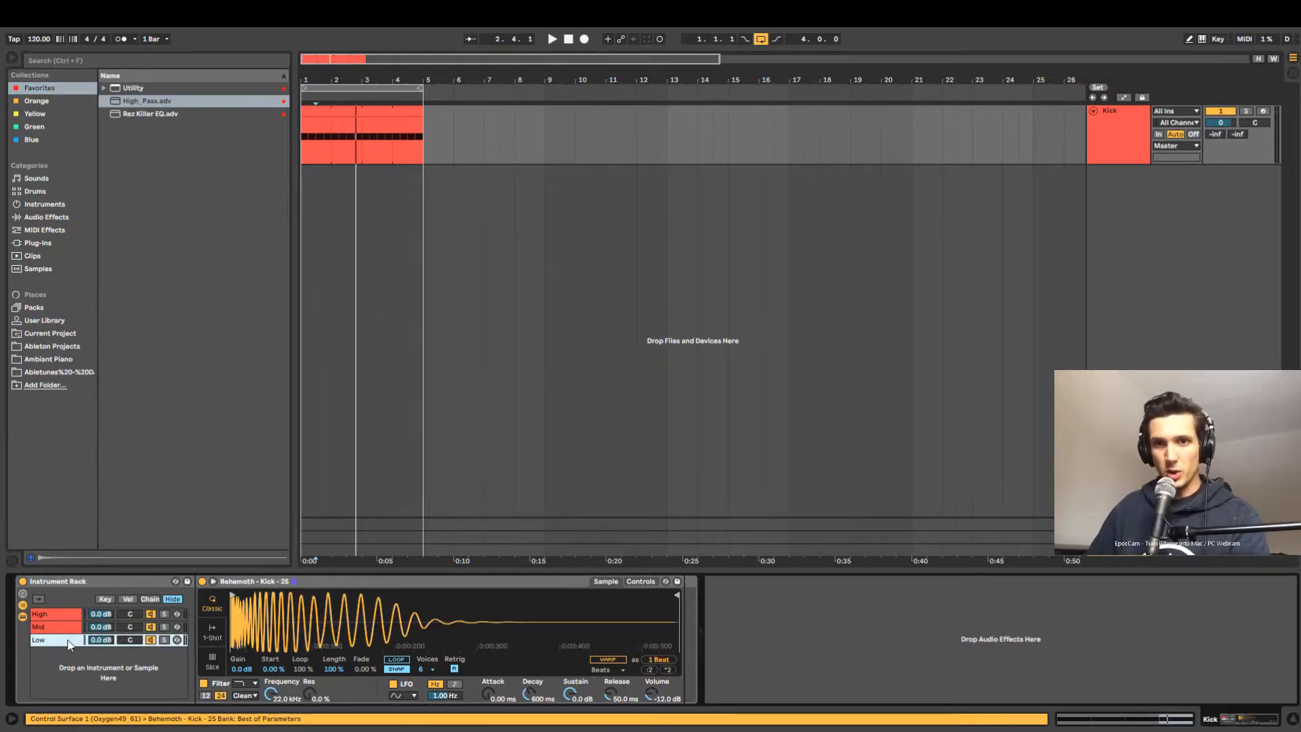
left_click(132, 103)
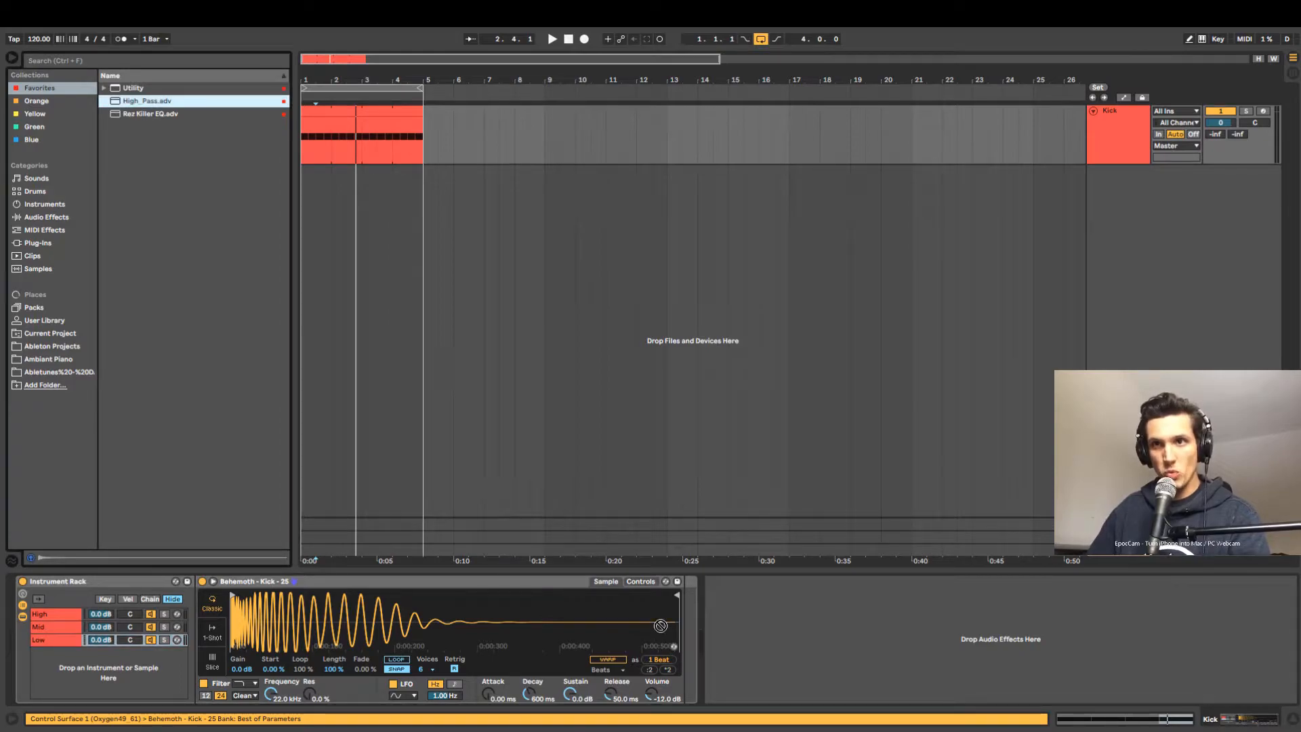
left_click_drag(687, 635, 688, 636)
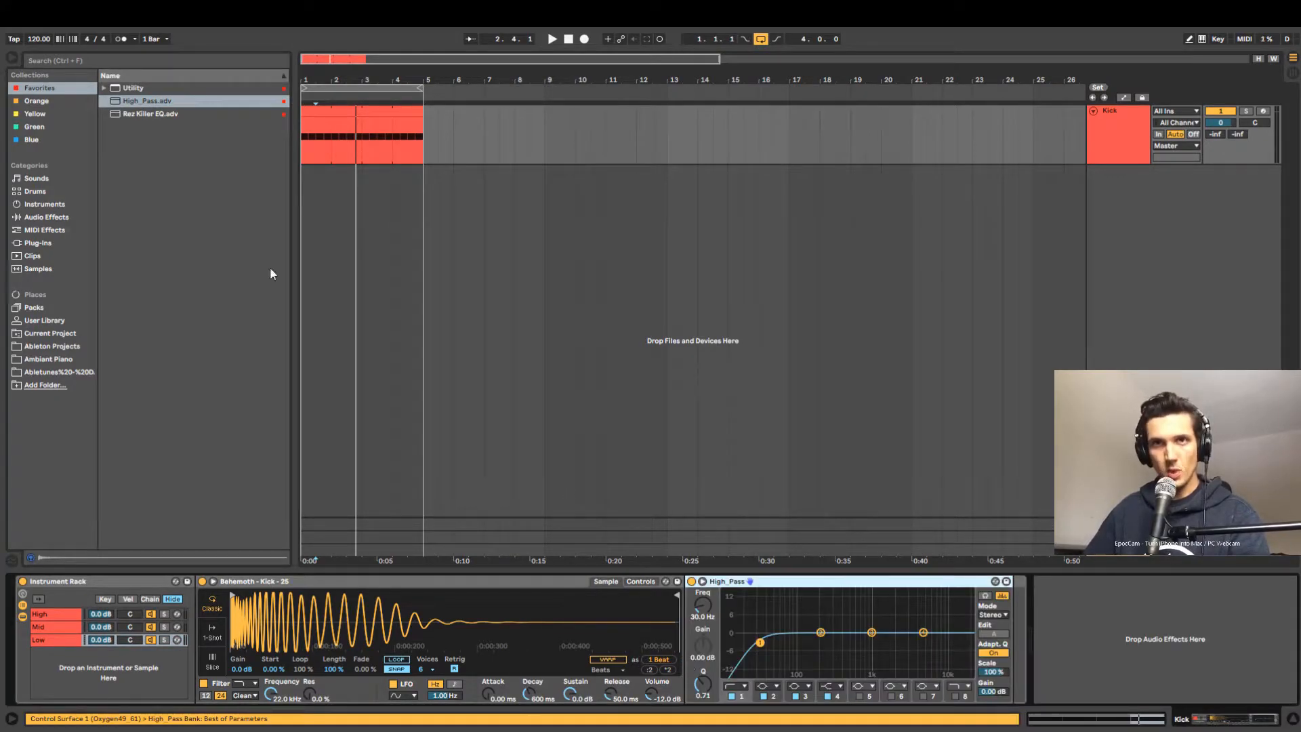
Set the Low chain EQ's band 1 to a steeper low-cut at about 10 Hz and enable band 8 as a high-cut near 135 Hz.
left_click(731, 688)
left_click(737, 600)
left_click_drag(760, 643, 724, 647)
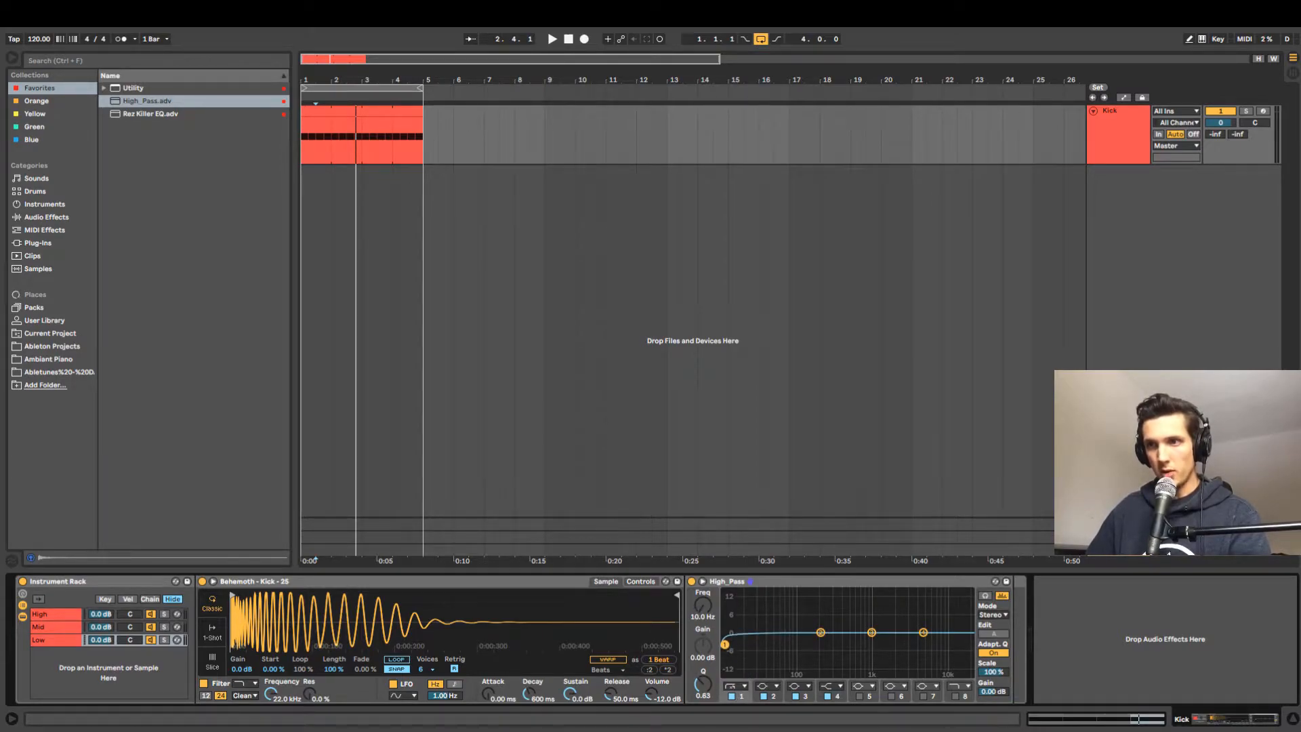
left_click(955, 696)
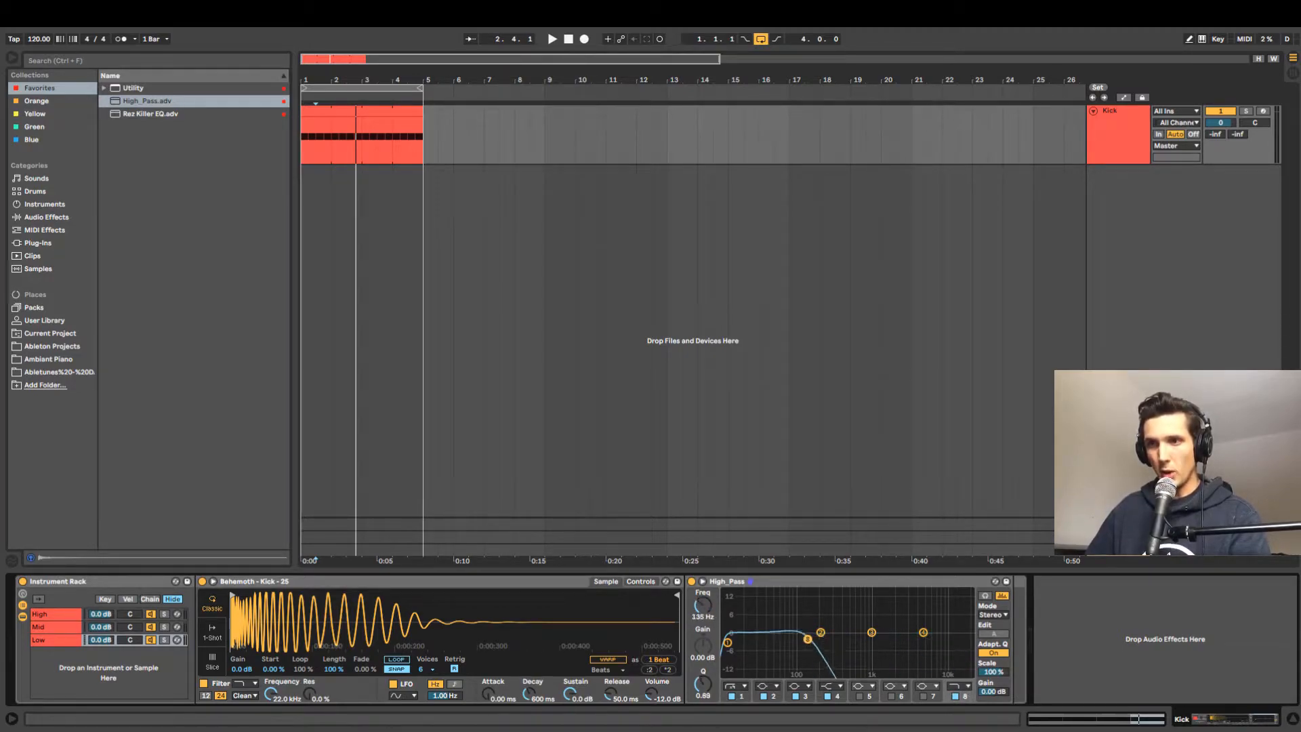
Solo the Low chain during playback, adjust its EQ low-cut to about 12.6 Hz, and unsolo the chain.
left_click(164, 640)
key("space")
left_click_drag(815, 643, 733, 642)
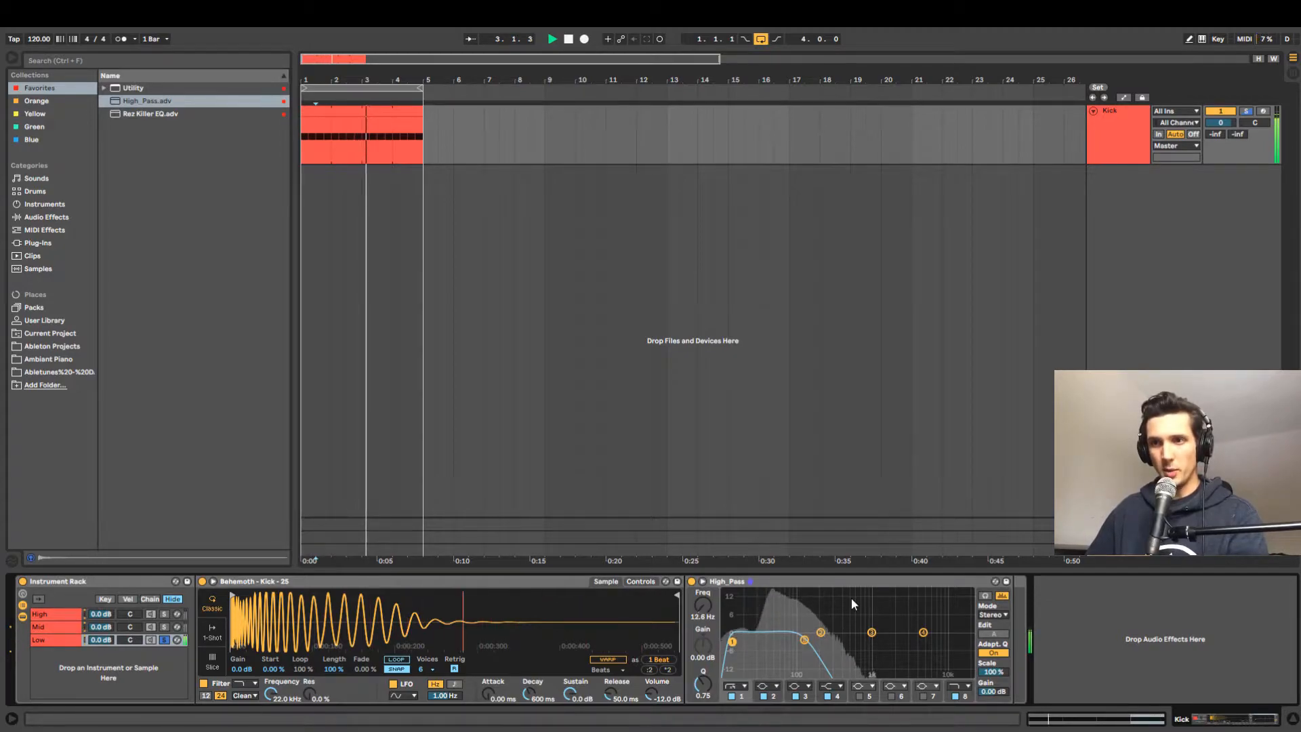
left_click(164, 640)
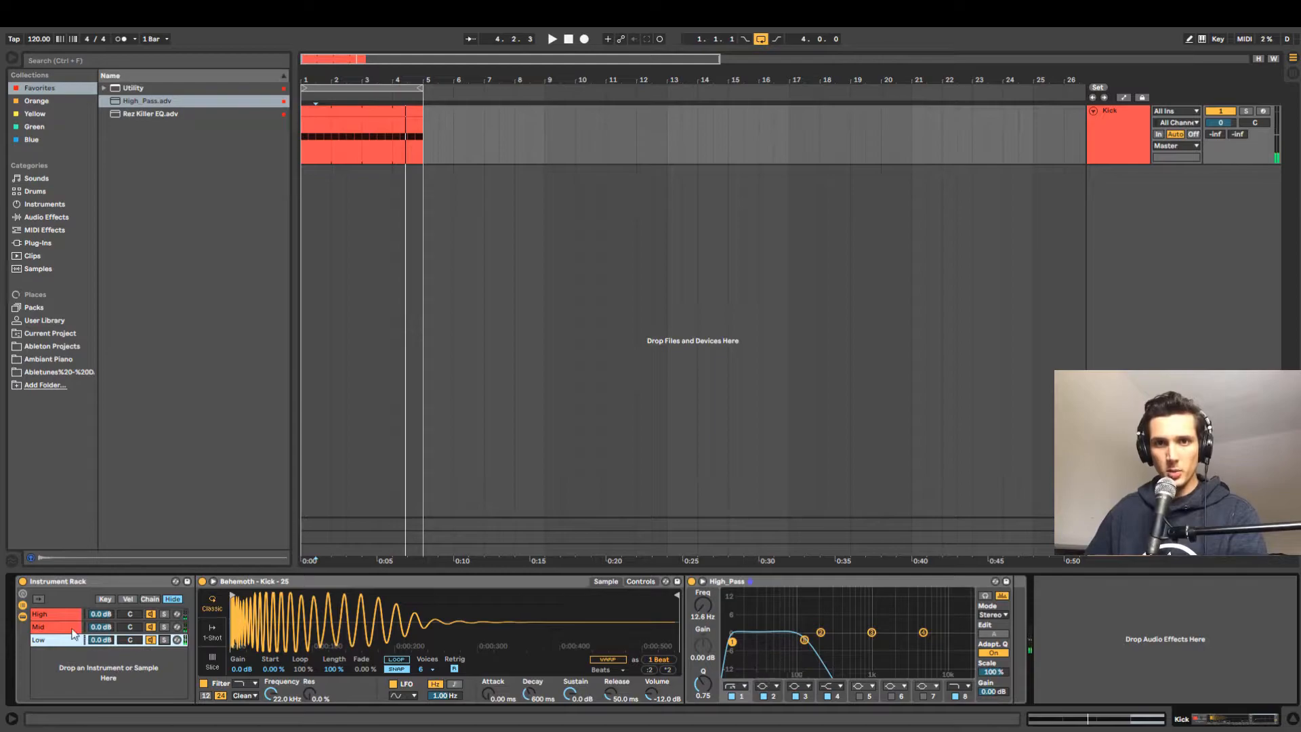
Add the High_Pass.adv preset after the Simpler in the Mid chain.
left_click(71, 630)
left_click_drag(157, 109, 561, 513)
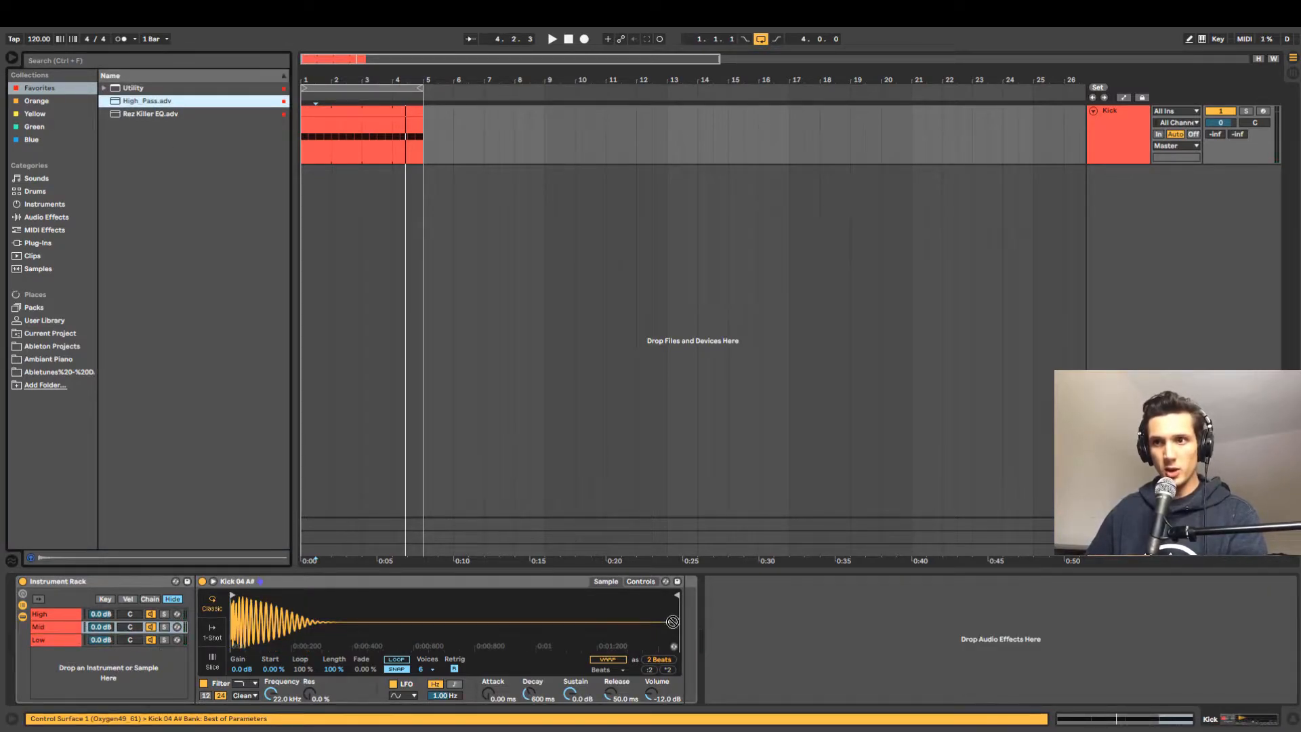
left_click_drag(678, 624, 686, 625)
Solo the Mid chain during playback and set its EQ's band 1 to a steeper low-cut at about 88 Hz.
left_click(165, 627)
key("space")
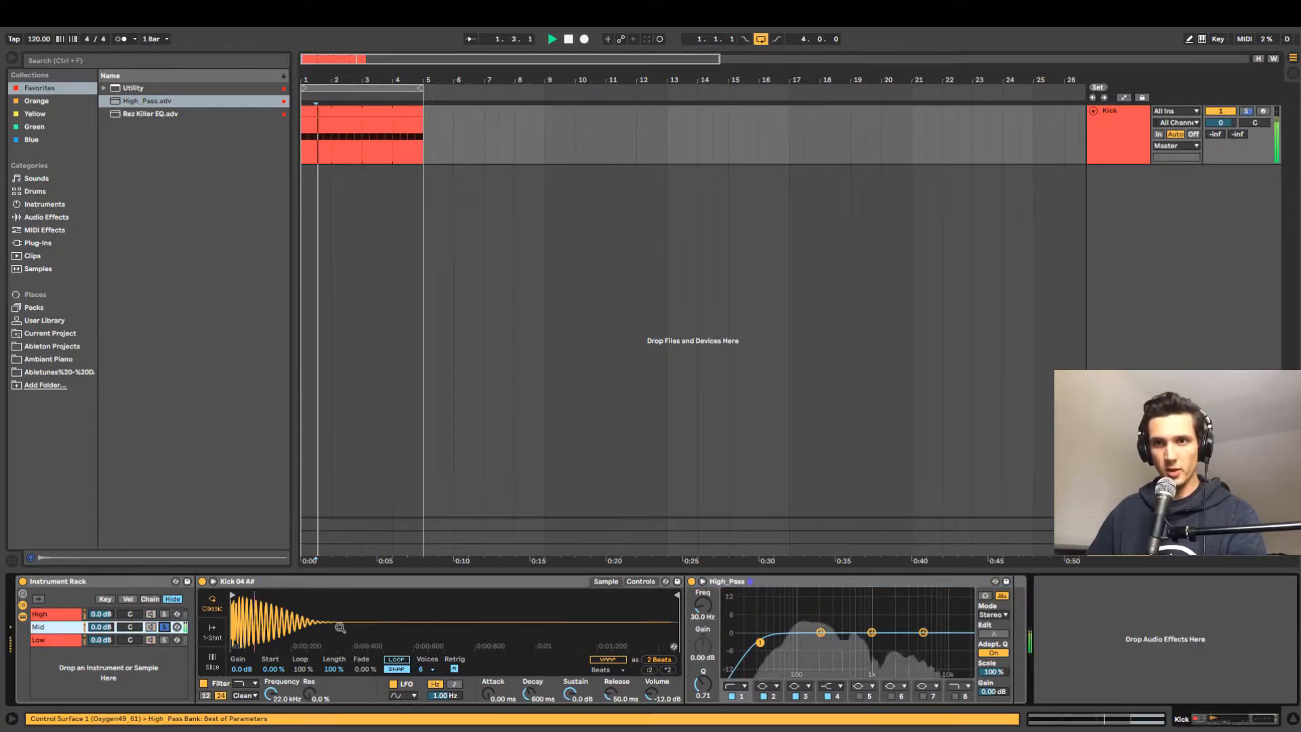
left_click_drag(760, 642, 803, 639)
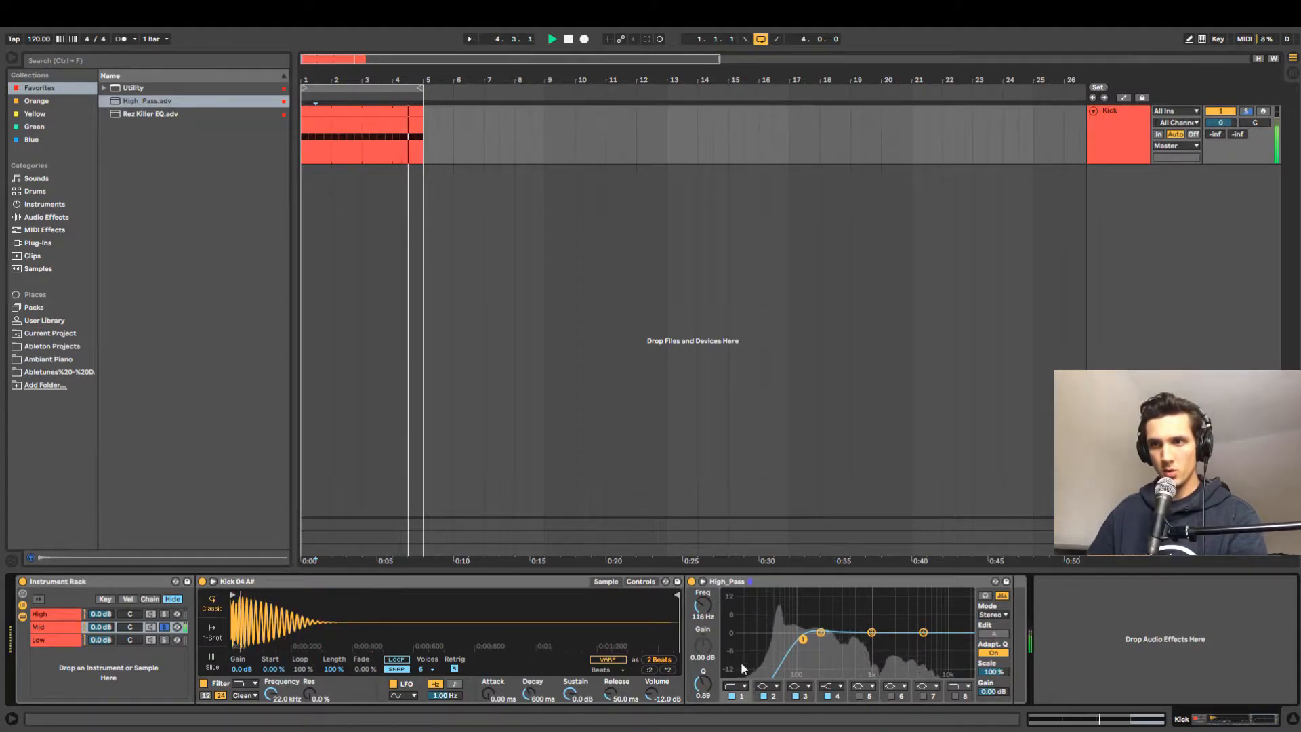
left_click_drag(802, 639, 794, 642)
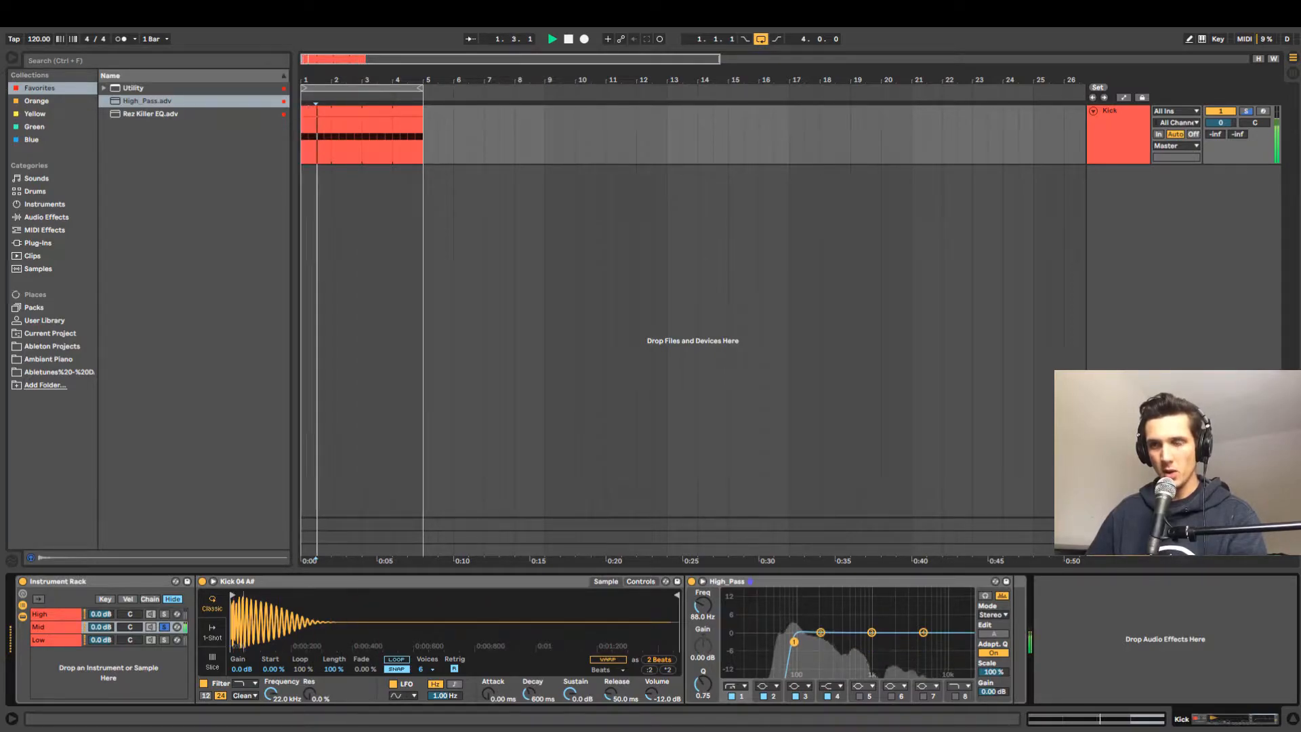
Audition kicks in the Cymatics - Kicks Collection Vol 2 folder and replace the Mid chain's sample with Cymatics - Kick 15 - G.wav.
left_click(61, 320)
key("space")
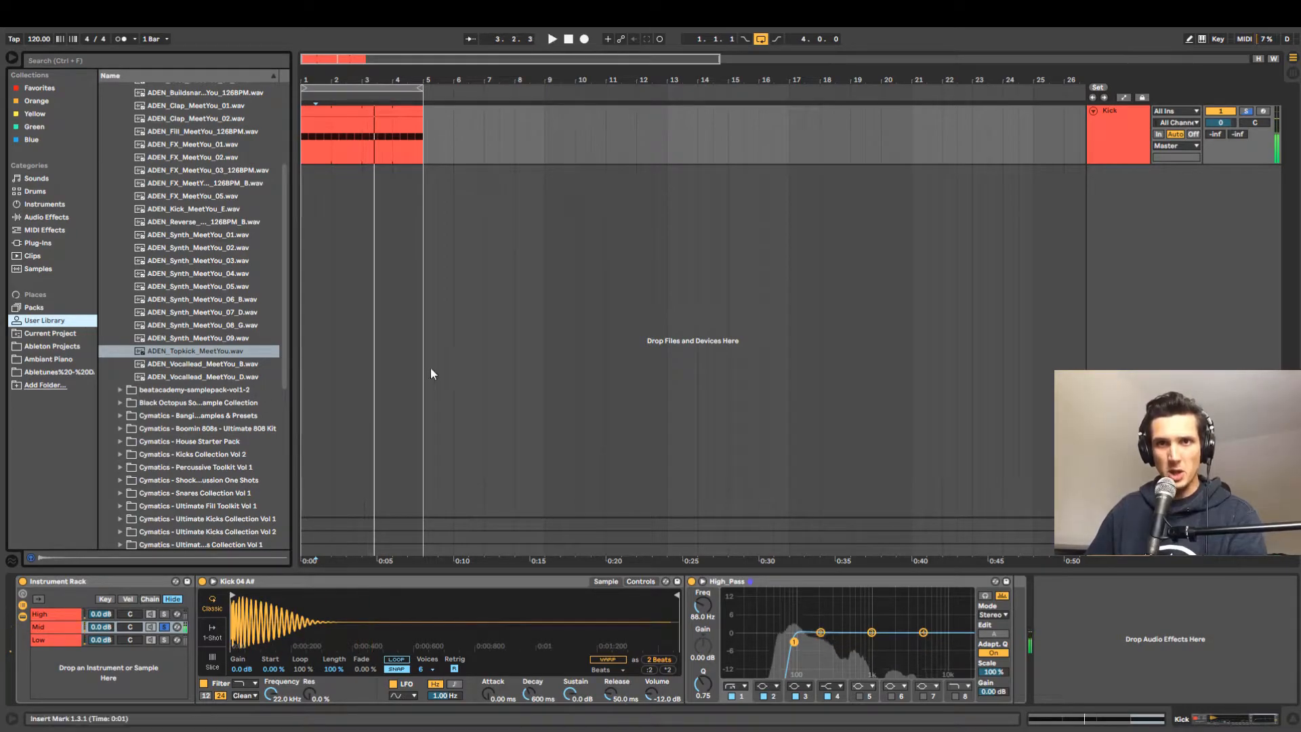
scroll(165, 458, "down", 3)
left_click(120, 373)
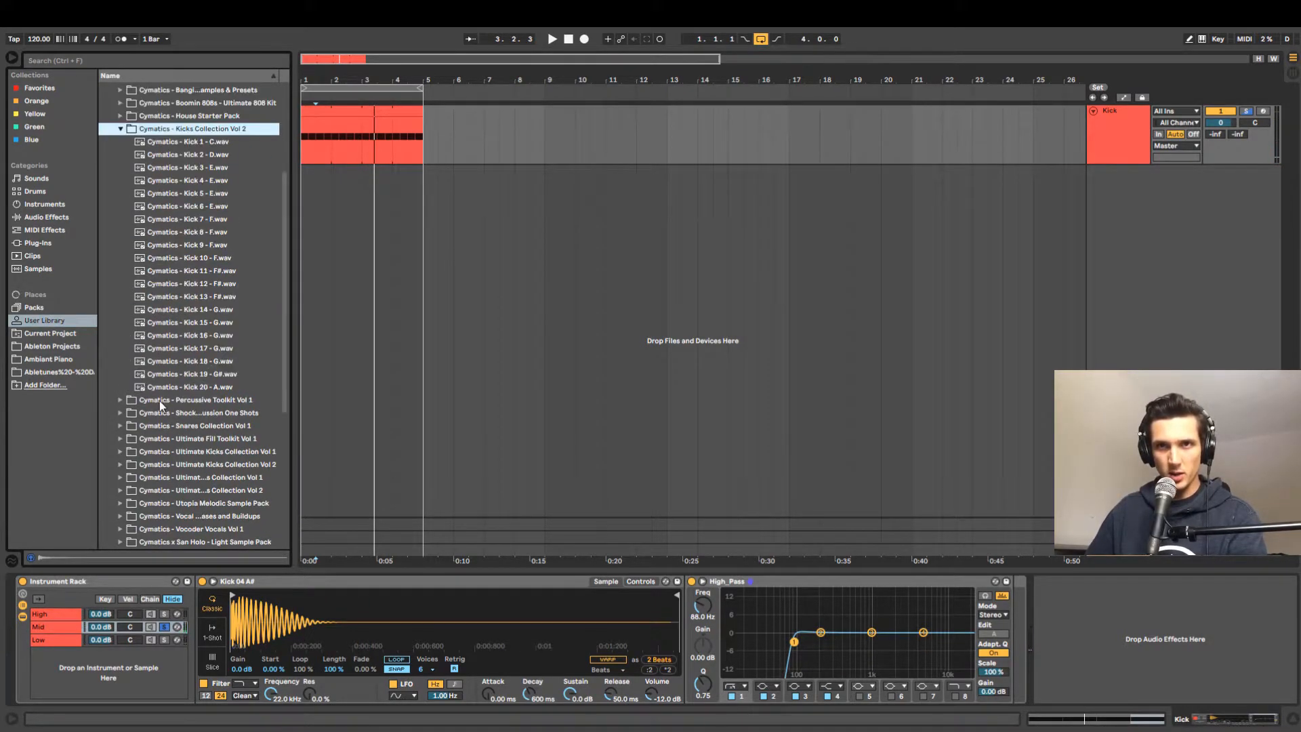
scroll(160, 400, "down", 3)
left_click(193, 280)
left_click(189, 164)
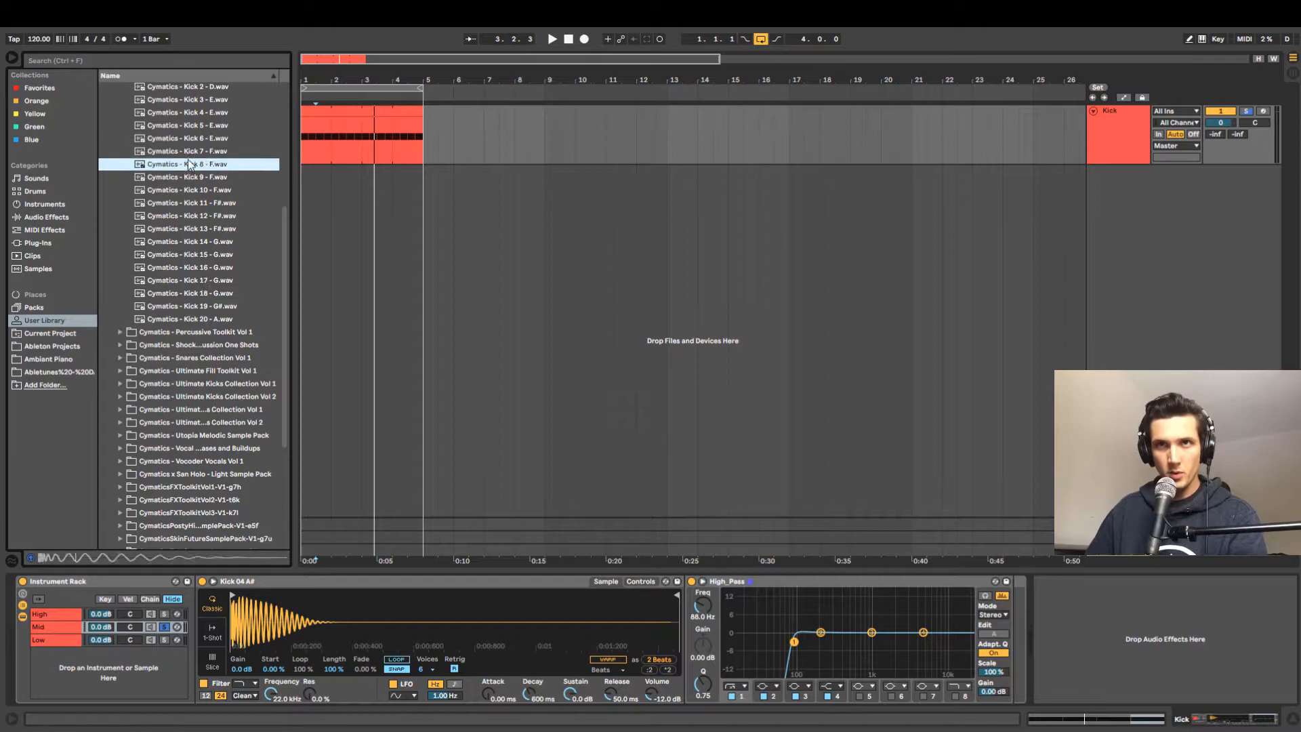
left_click(186, 229)
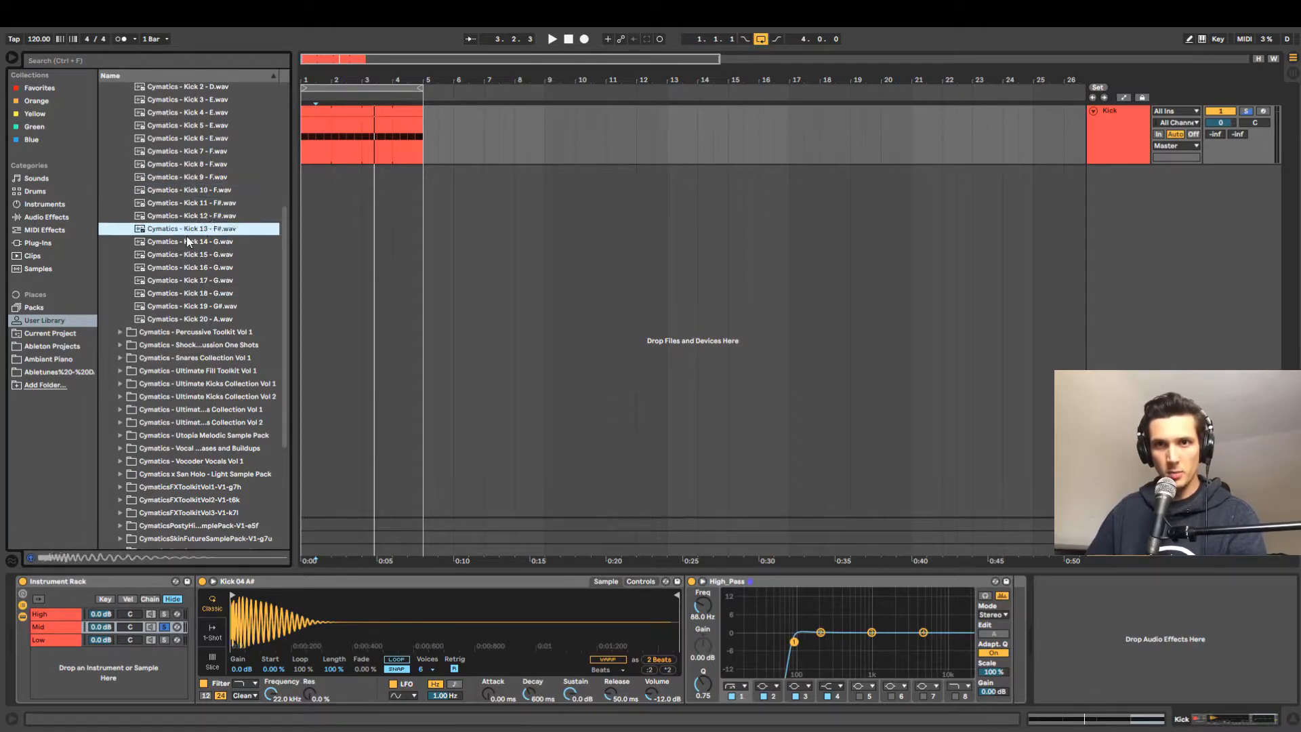
left_click(185, 255)
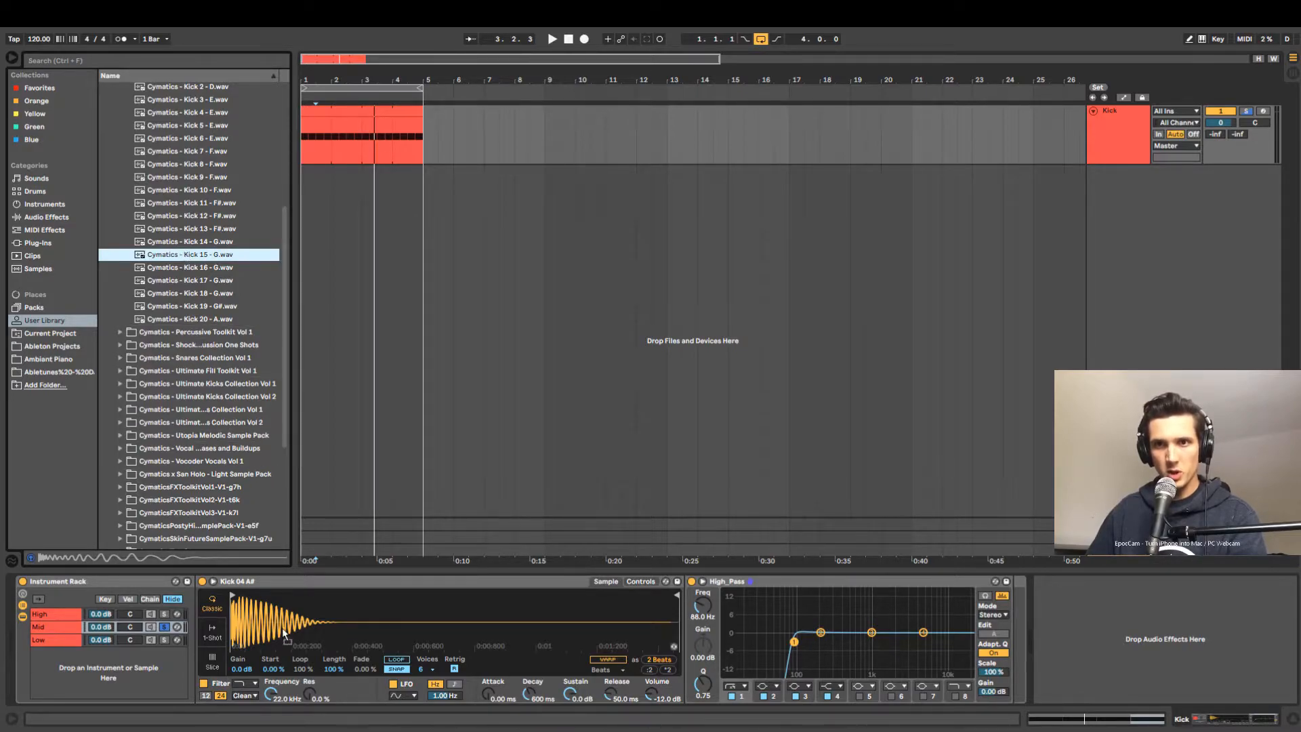
left_click_drag(283, 633, 286, 631)
Lower the Mid chain's EQ low-cut to about 53.9 Hz during playback, and solo the High chain instead.
key("space")
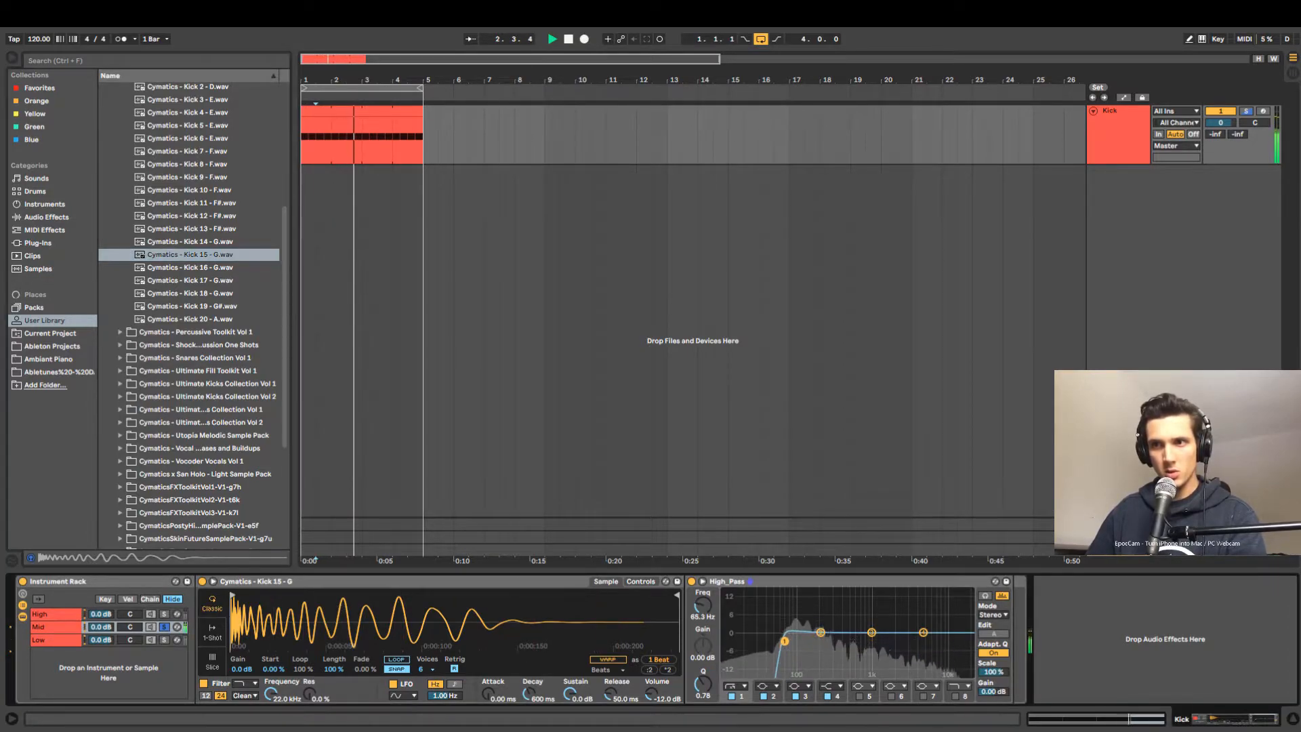
left_click_drag(794, 642, 778, 643)
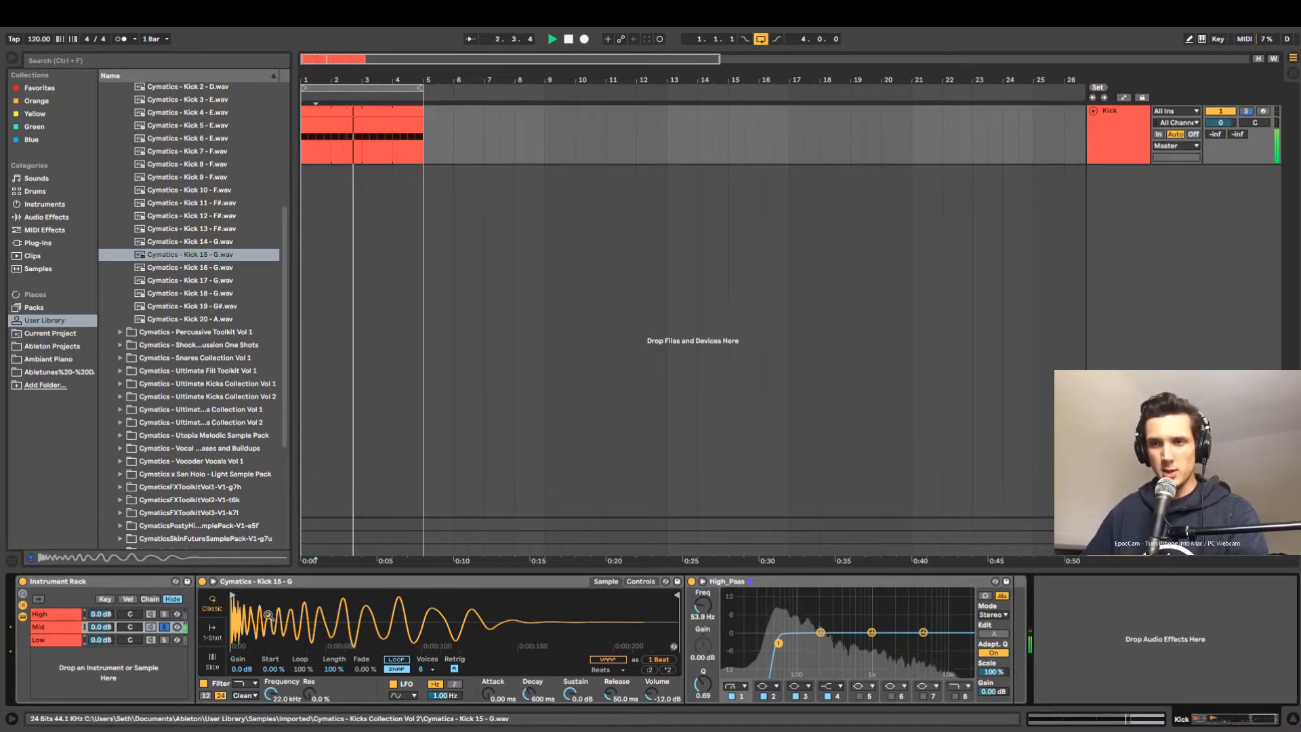
left_click(164, 614)
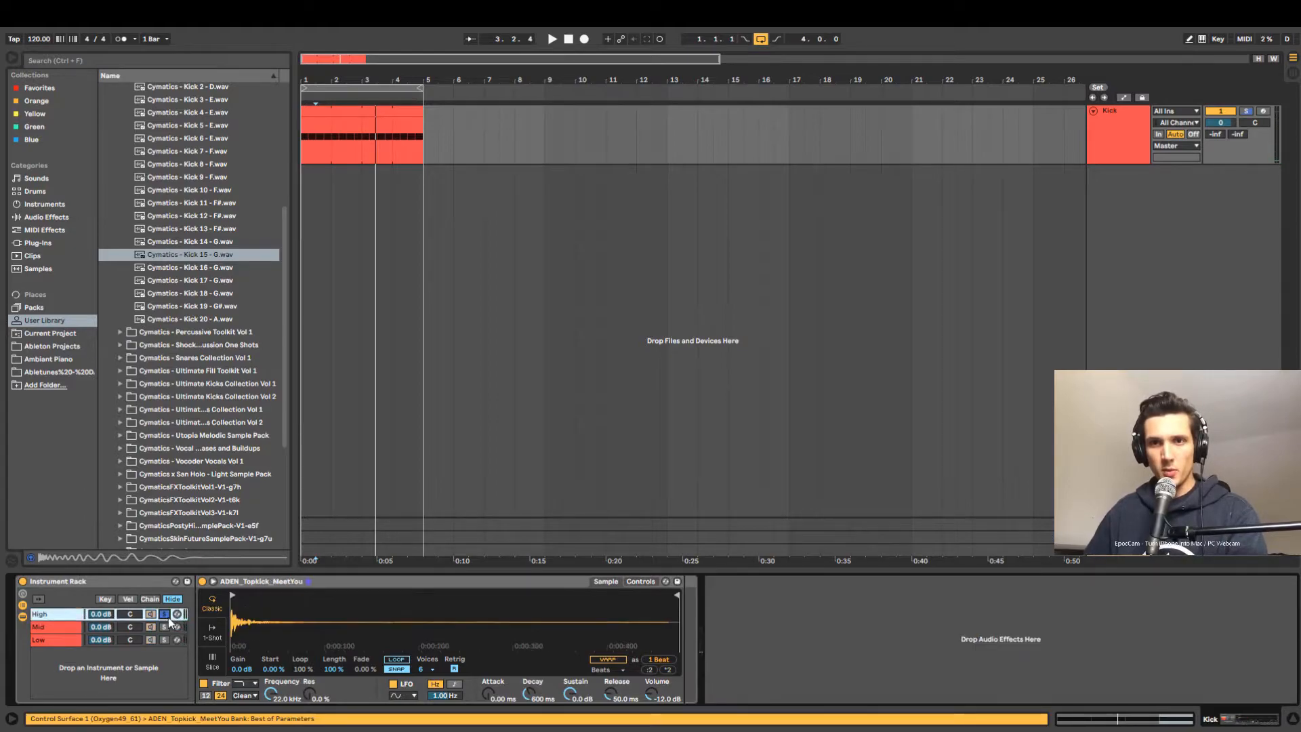
Add the High_Pass.adv preset after the High chain's Simpler during playback, set band 1 to 359 Hz, and unsolo the chain.
key("space")
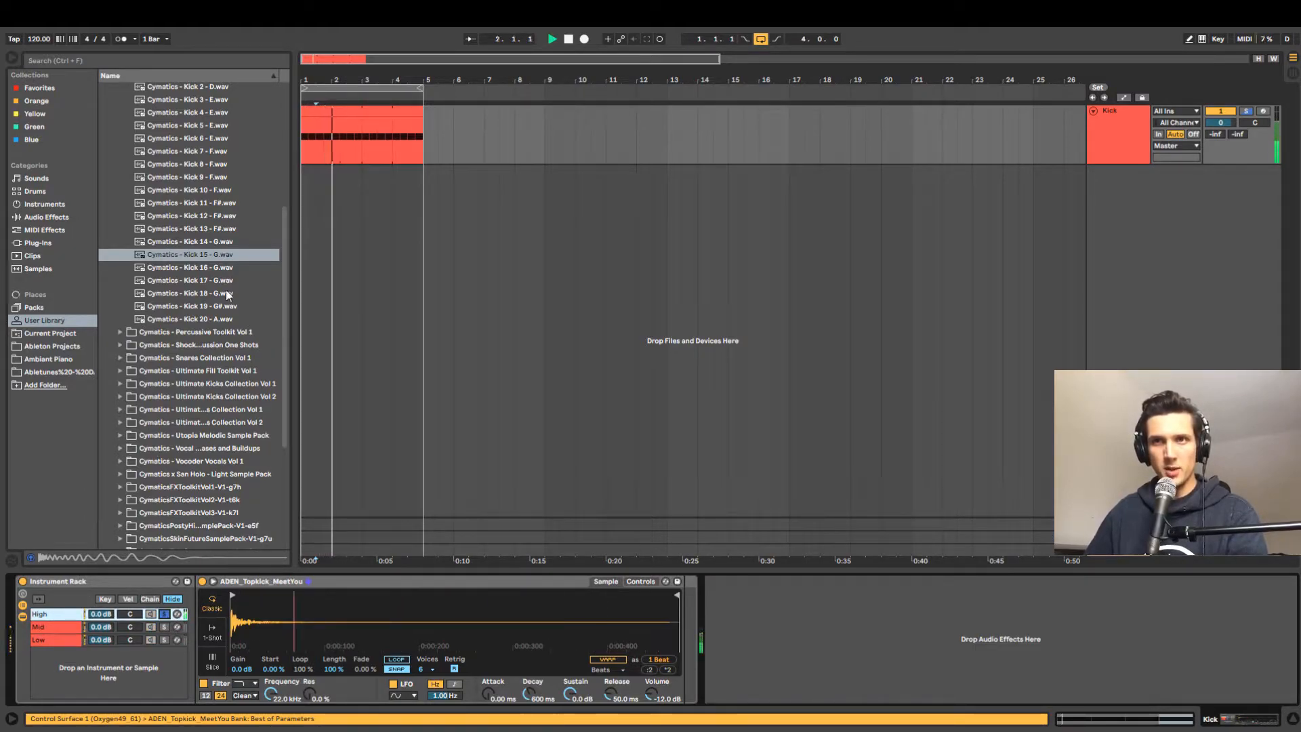
left_click(39, 88)
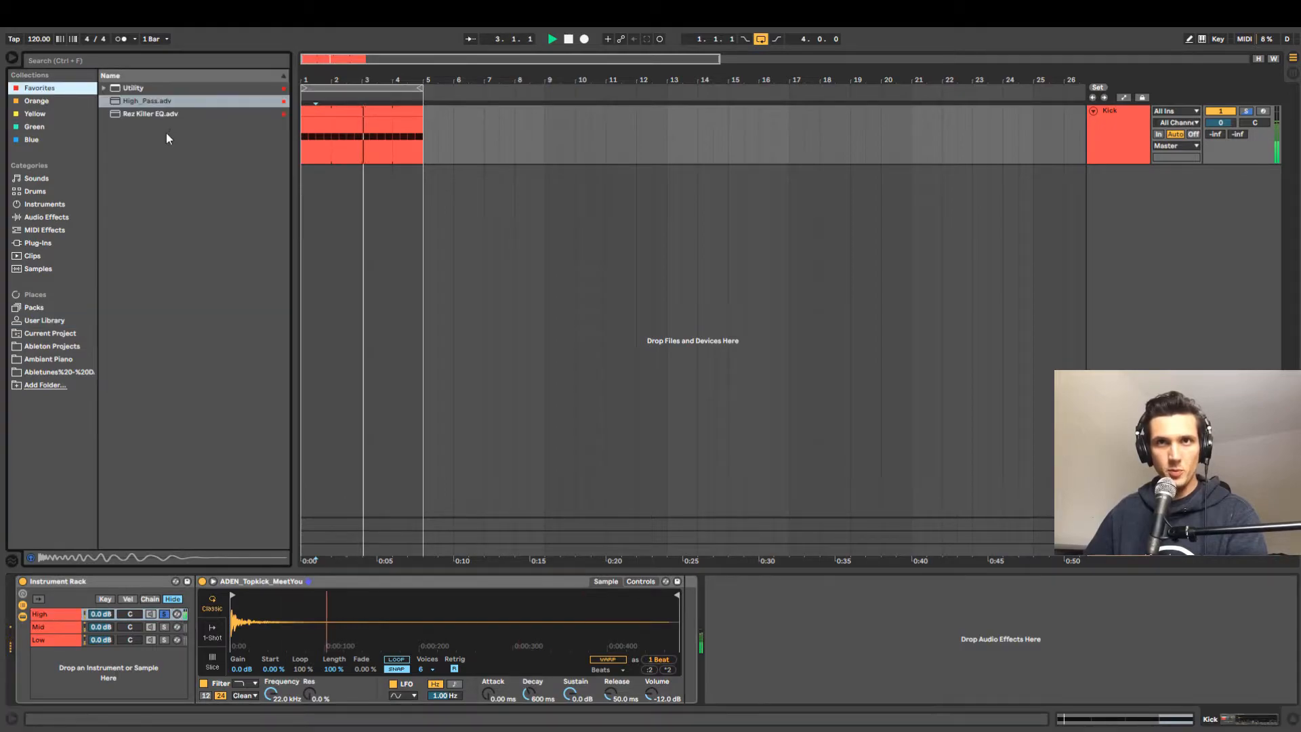
mouse_move(144, 101)
left_mouse_down()
mouse_move(625, 517)
mouse_move(679, 635)
left_mouse_up()
left_click_drag(837, 645, 839, 647)
left_click(738, 605)
left_click(164, 614)
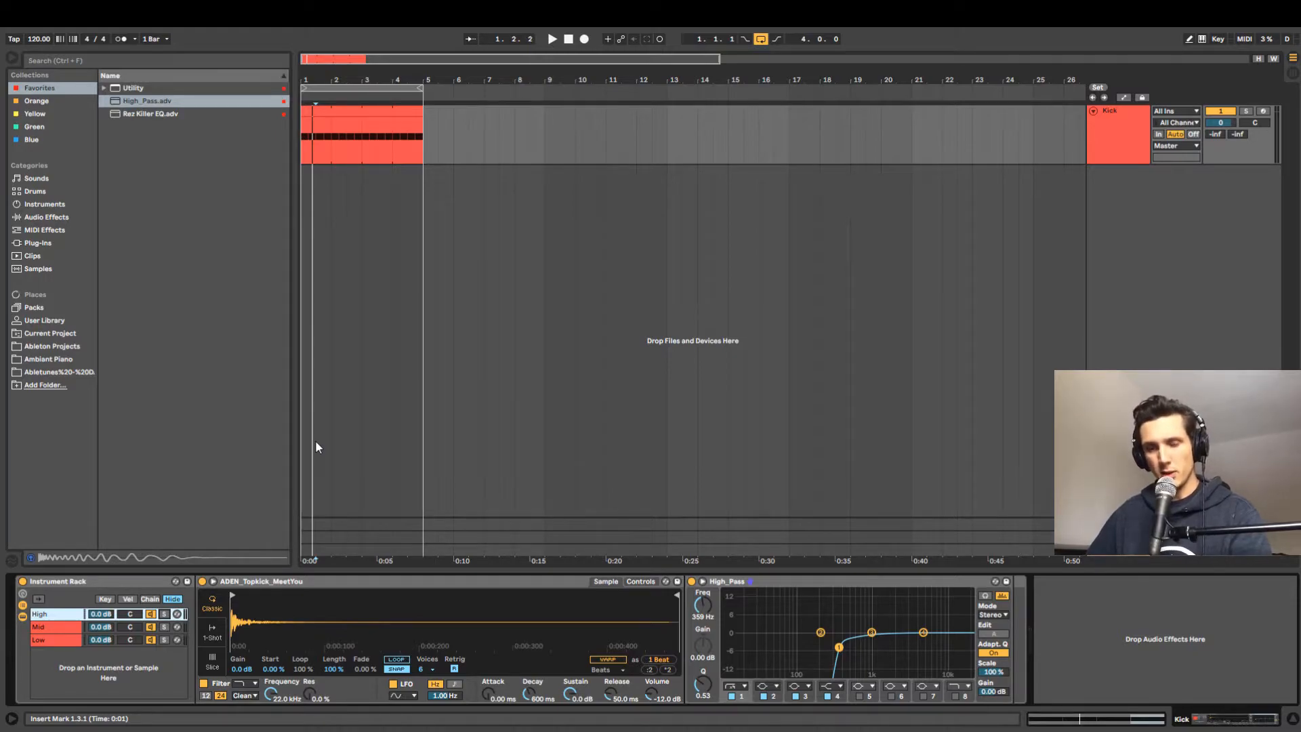
Solo the Low chain during playback, trim the start of its kick sample slightly, and set the Simpler's attack to 2.01 ms.
left_click(50, 644)
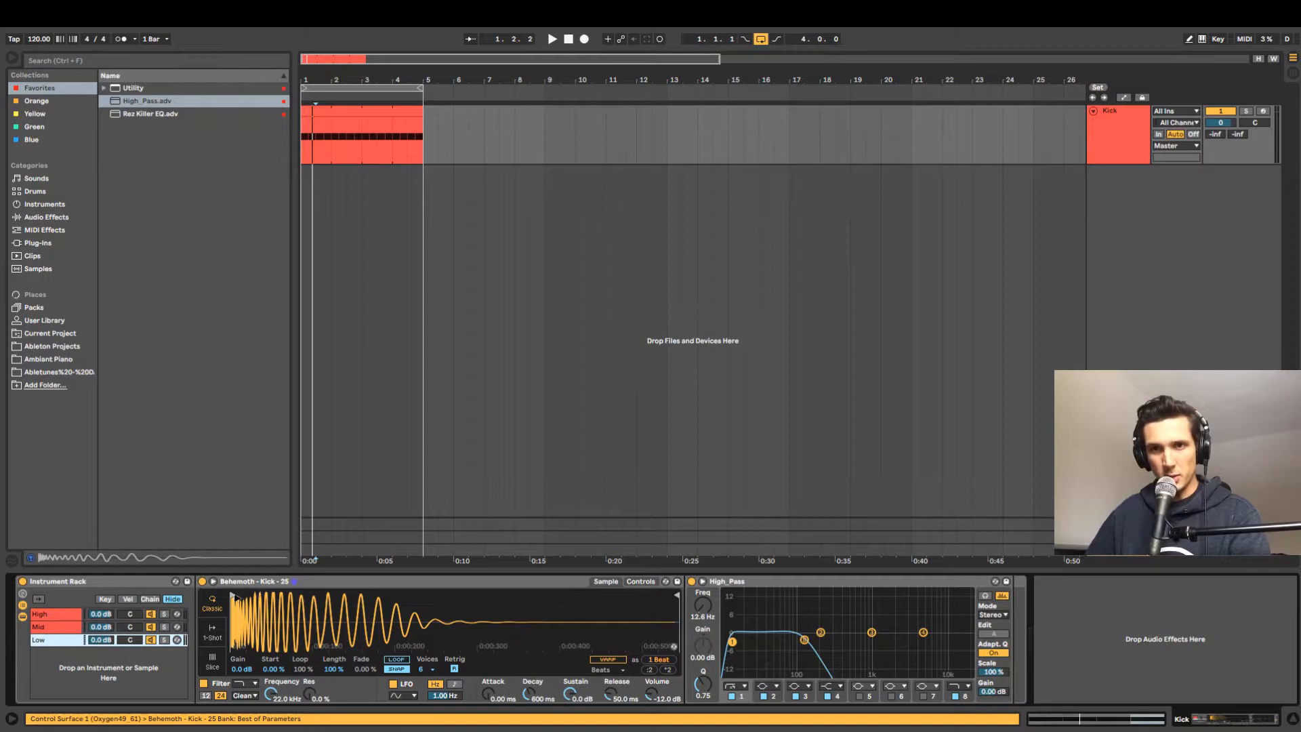
left_click_drag(237, 597, 248, 595)
left_click(163, 640)
key("space")
mouse_move(251, 594)
left_mouse_down()
mouse_move(232, 602)
mouse_move(249, 622)
left_mouse_up()
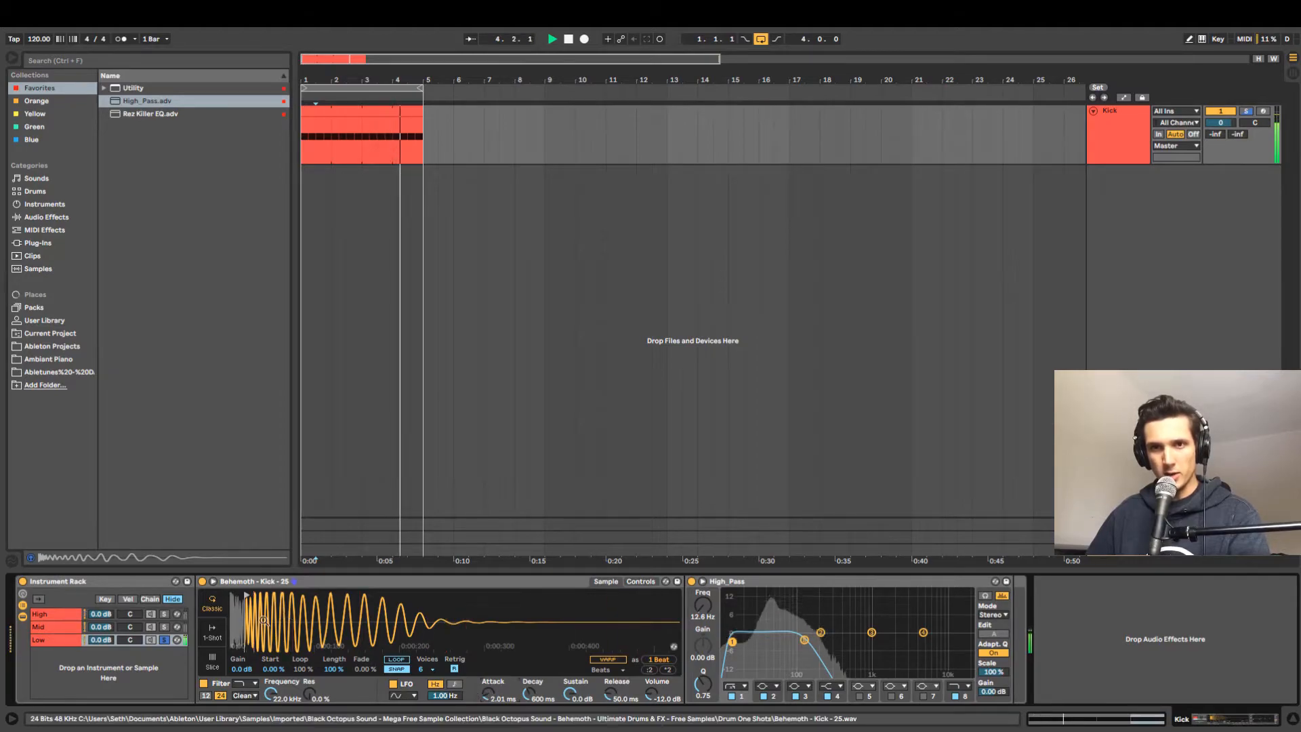
Solo the Mid chain to trim the very start of its kick sample, and clear the chain solos to play all layers.
left_click(173, 628)
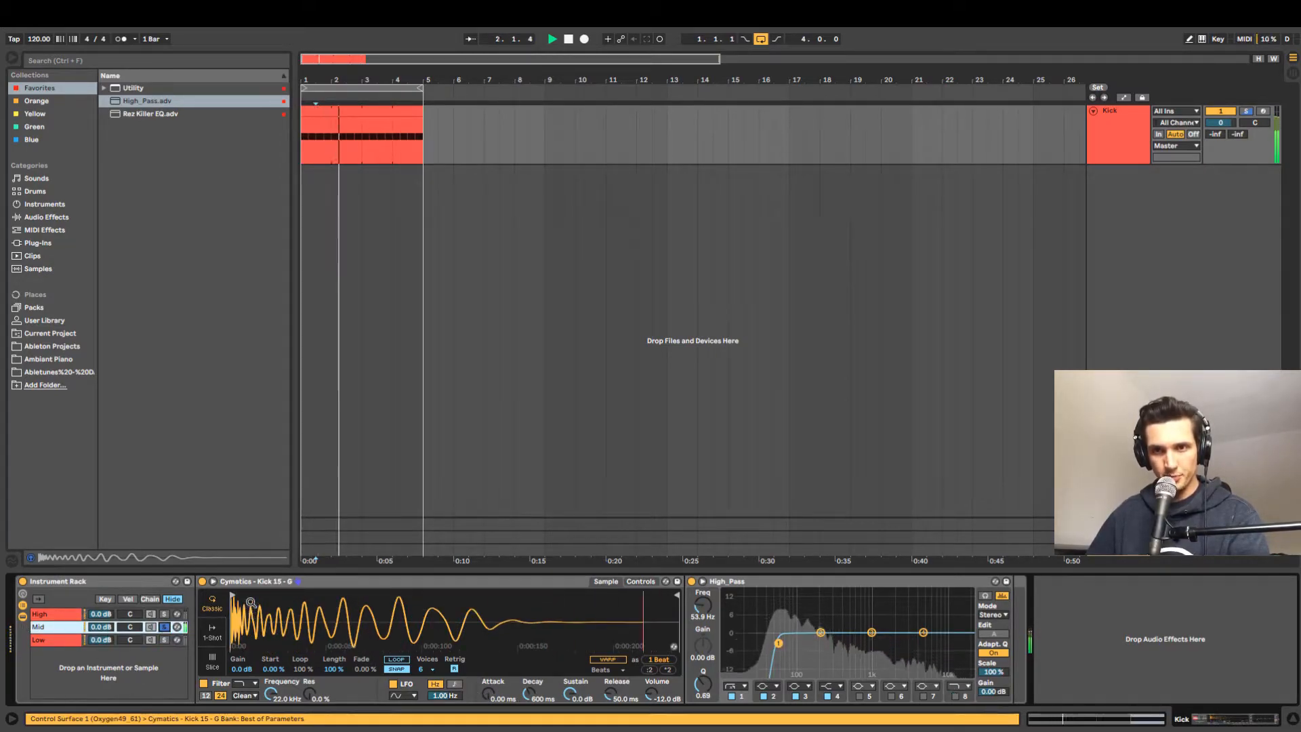
left_click_drag(235, 596, 241, 597)
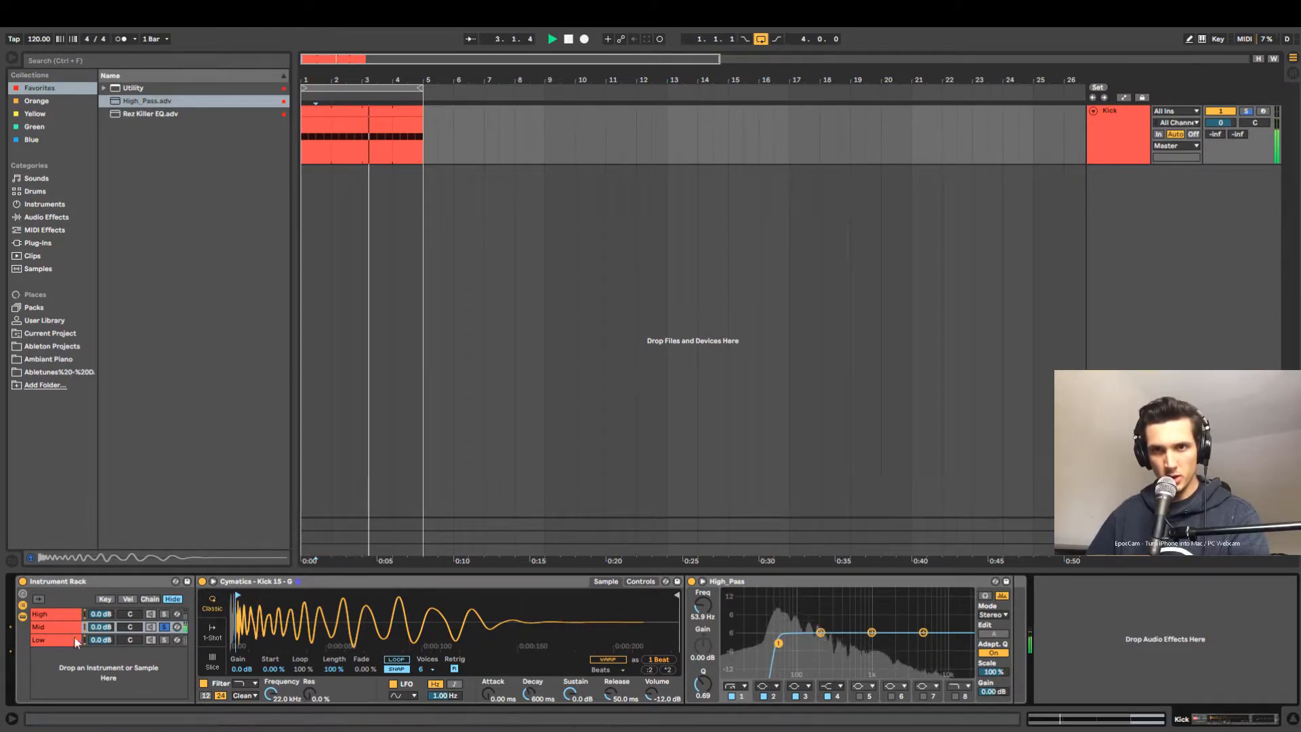
left_click(161, 639)
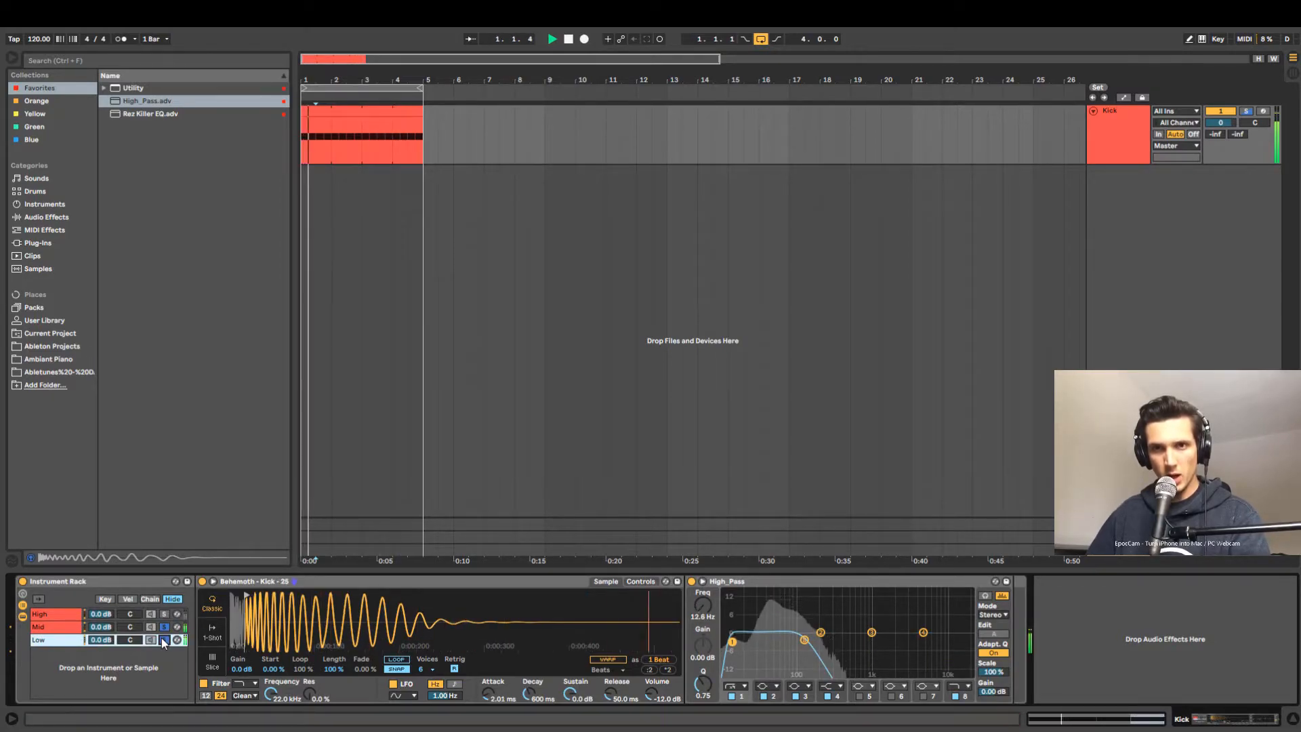
left_click(166, 619)
left_click(164, 625)
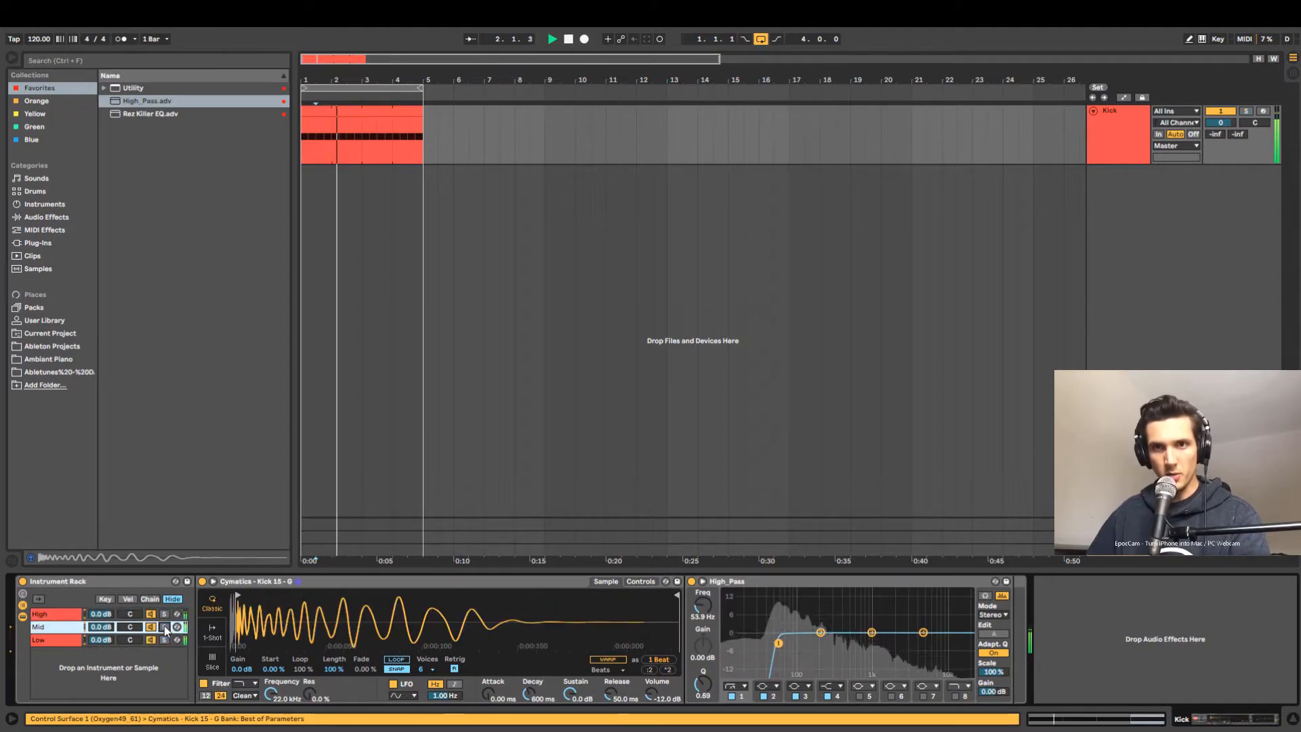
Open the pitch envelope of the Low chain's Simpler and set its decay to 1.44 s and sustain to -1.9%.
left_click(57, 618)
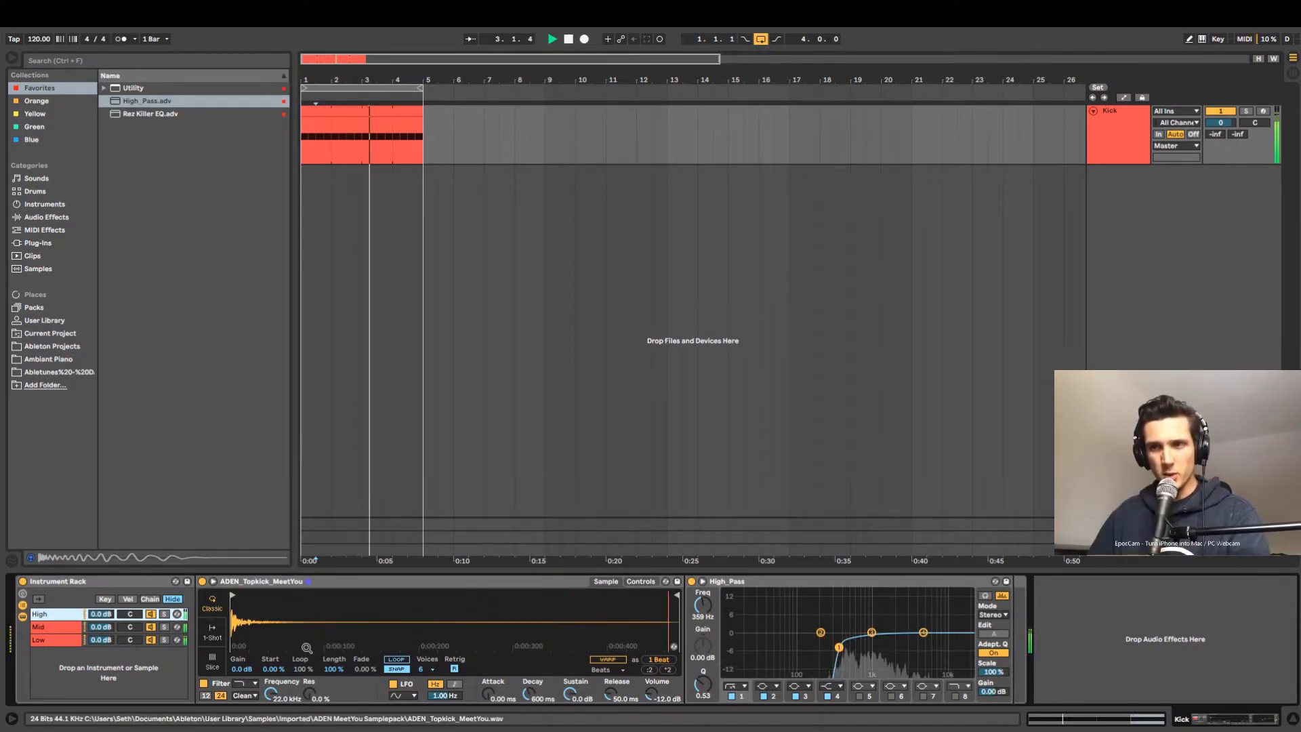
left_click(60, 640)
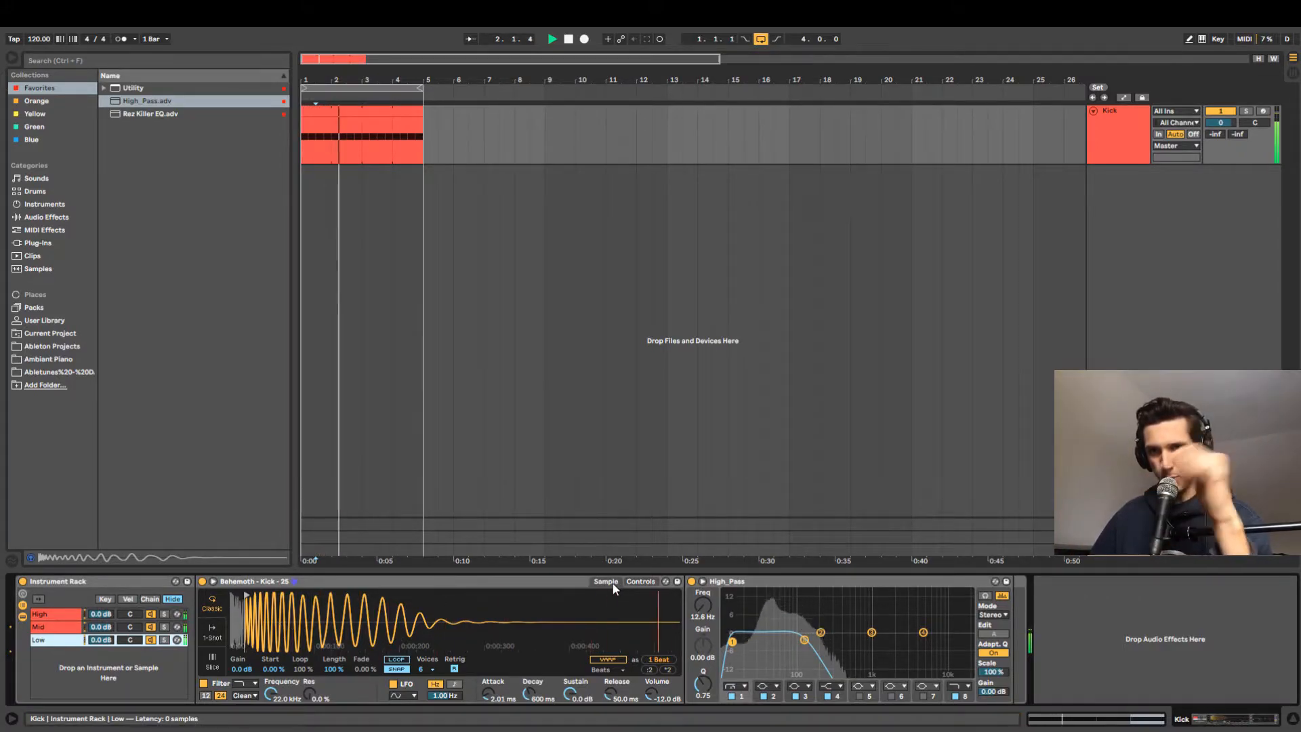
left_click(639, 583)
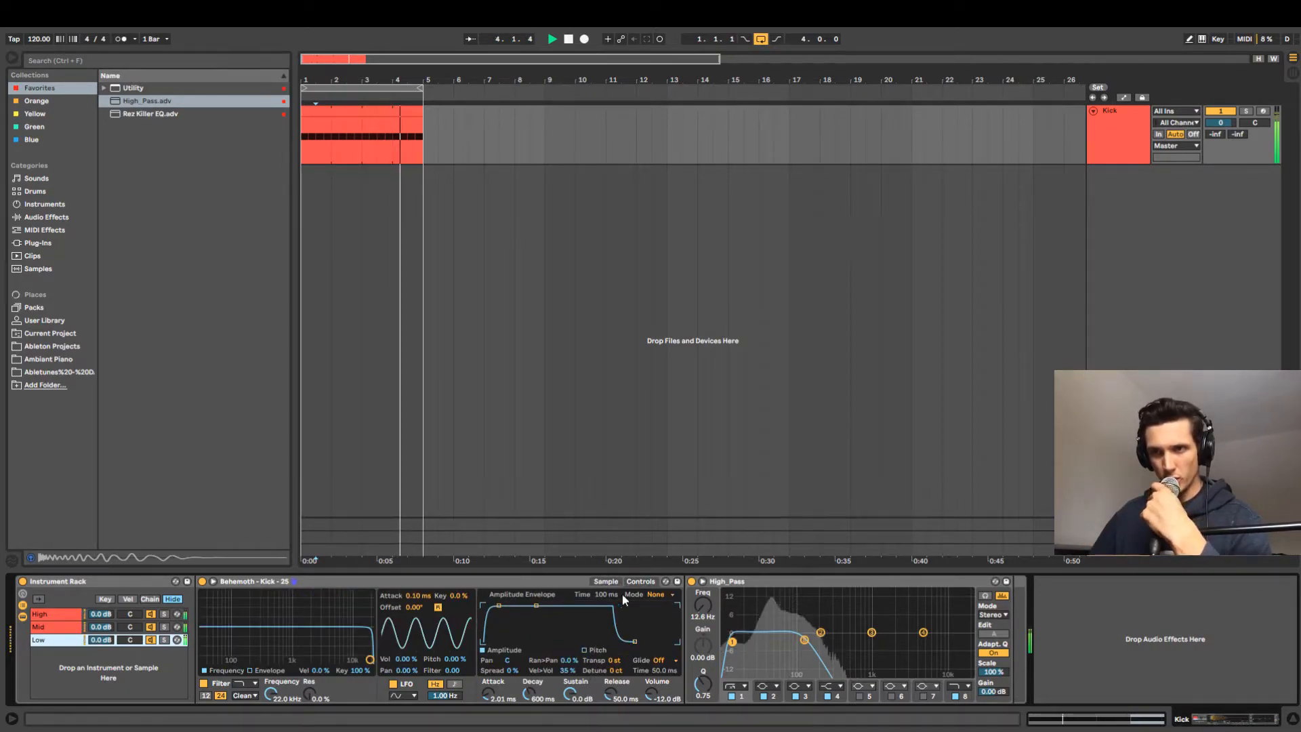
left_click(584, 650)
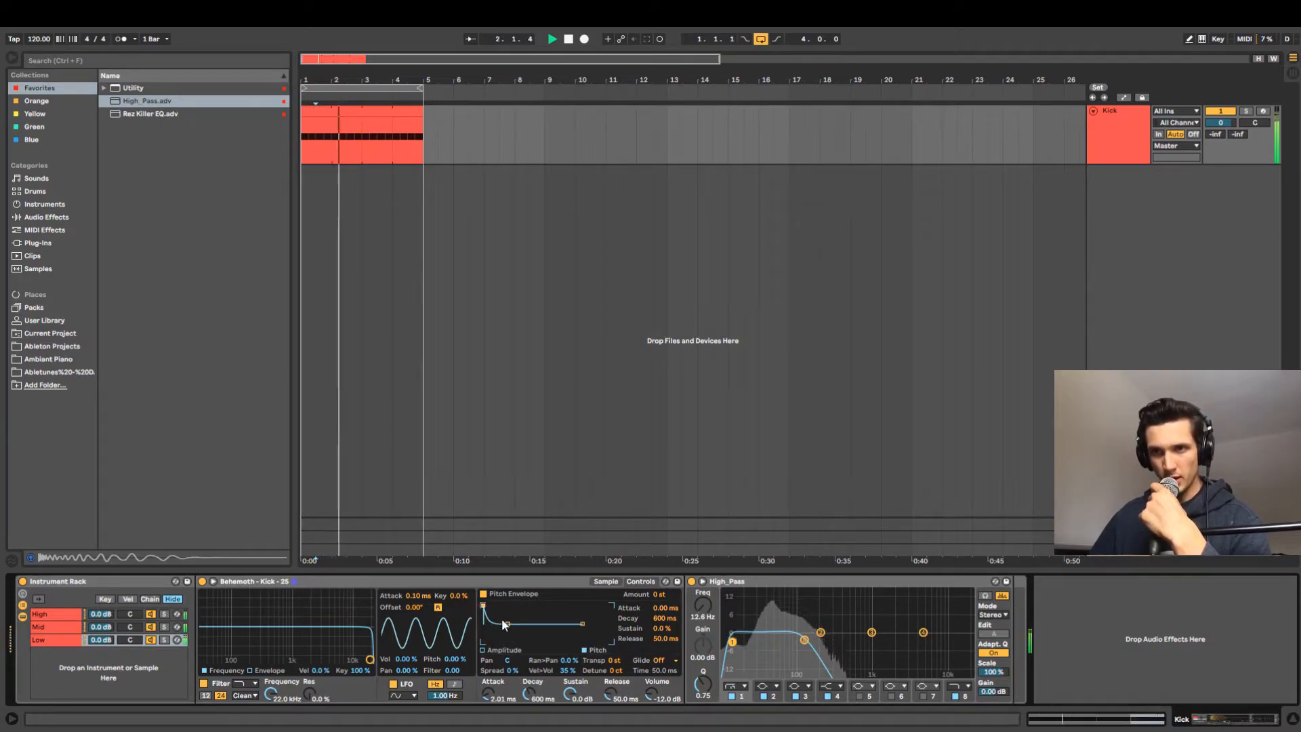
left_click_drag(510, 623, 511, 623)
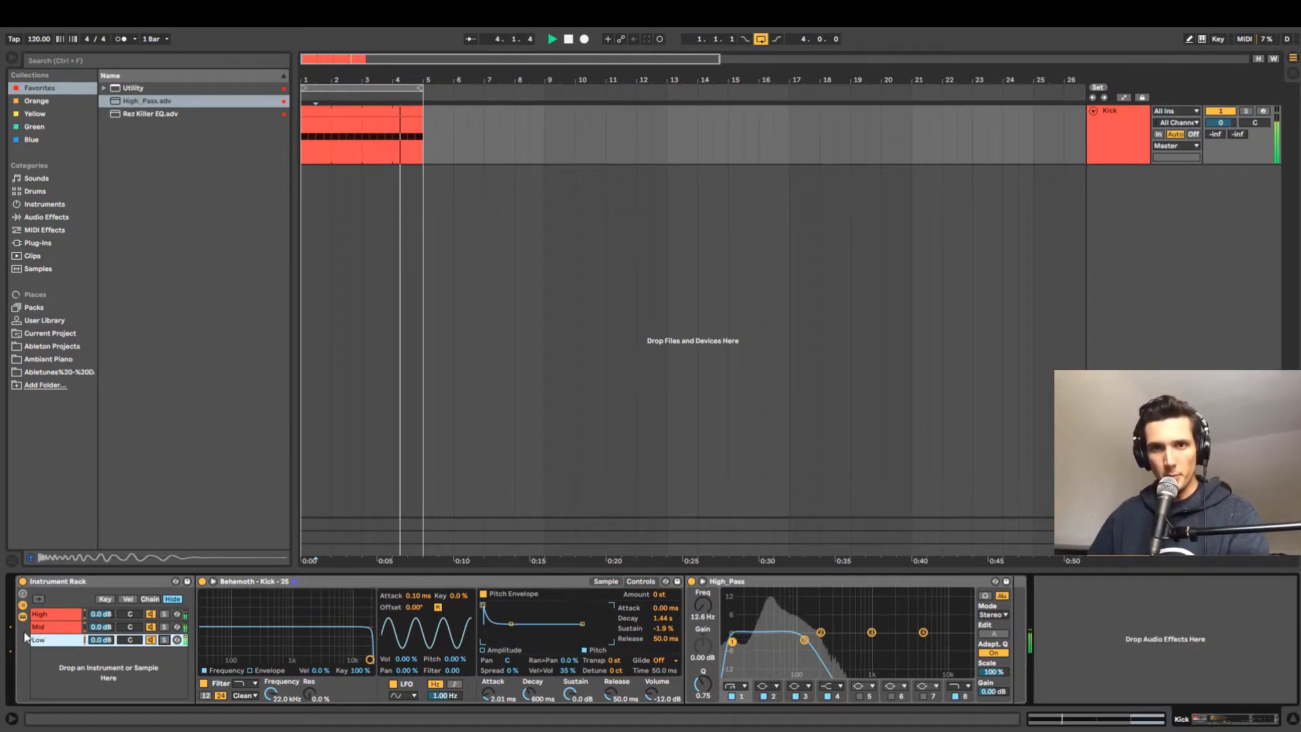
Show the rack's macro controls and map the Transpose of the Low and Mid chains' Simplers to Macro 1.
left_click(60, 625)
left_click(60, 615)
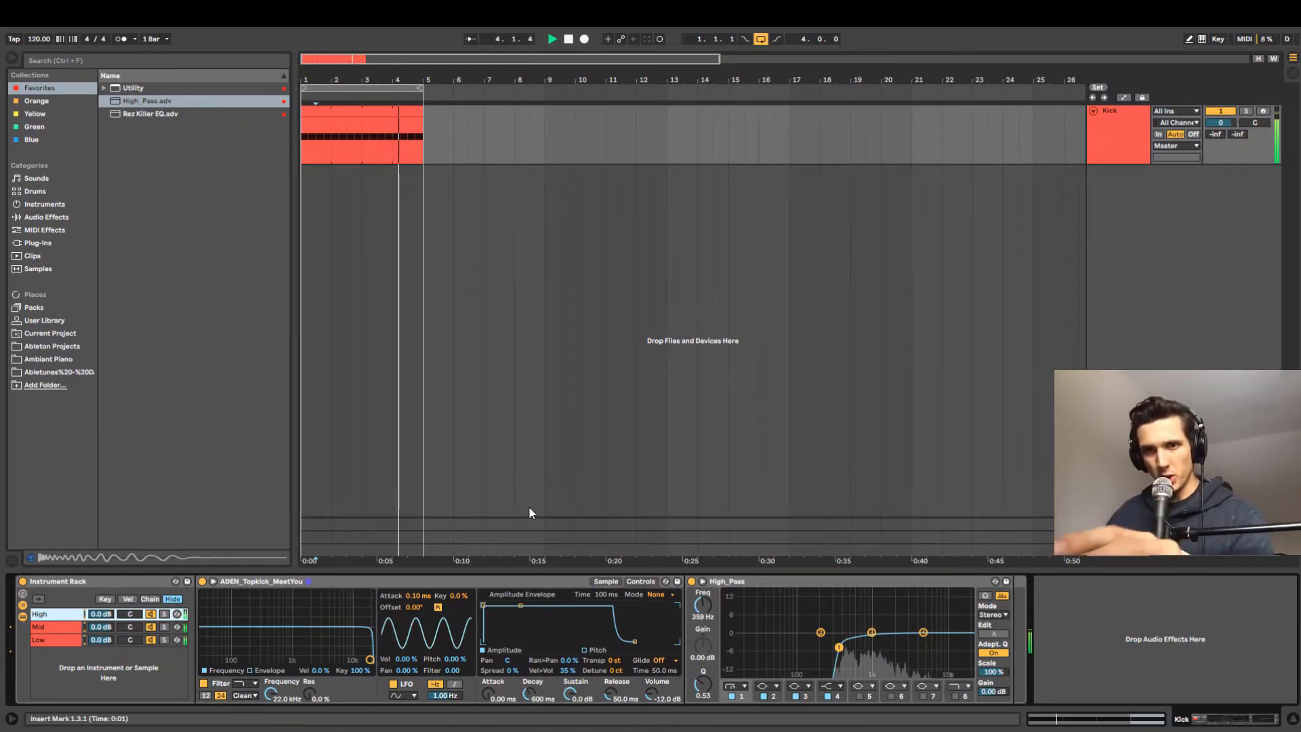
left_click(23, 594)
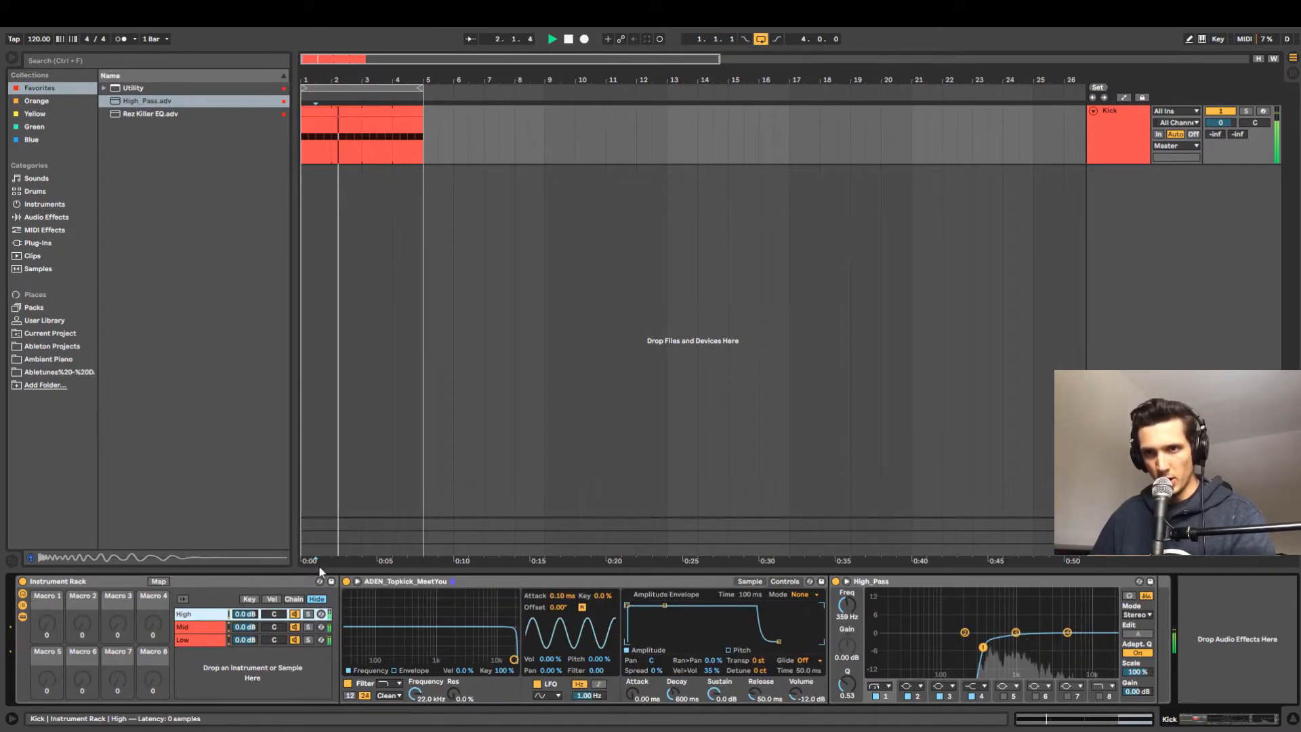
left_click(205, 637)
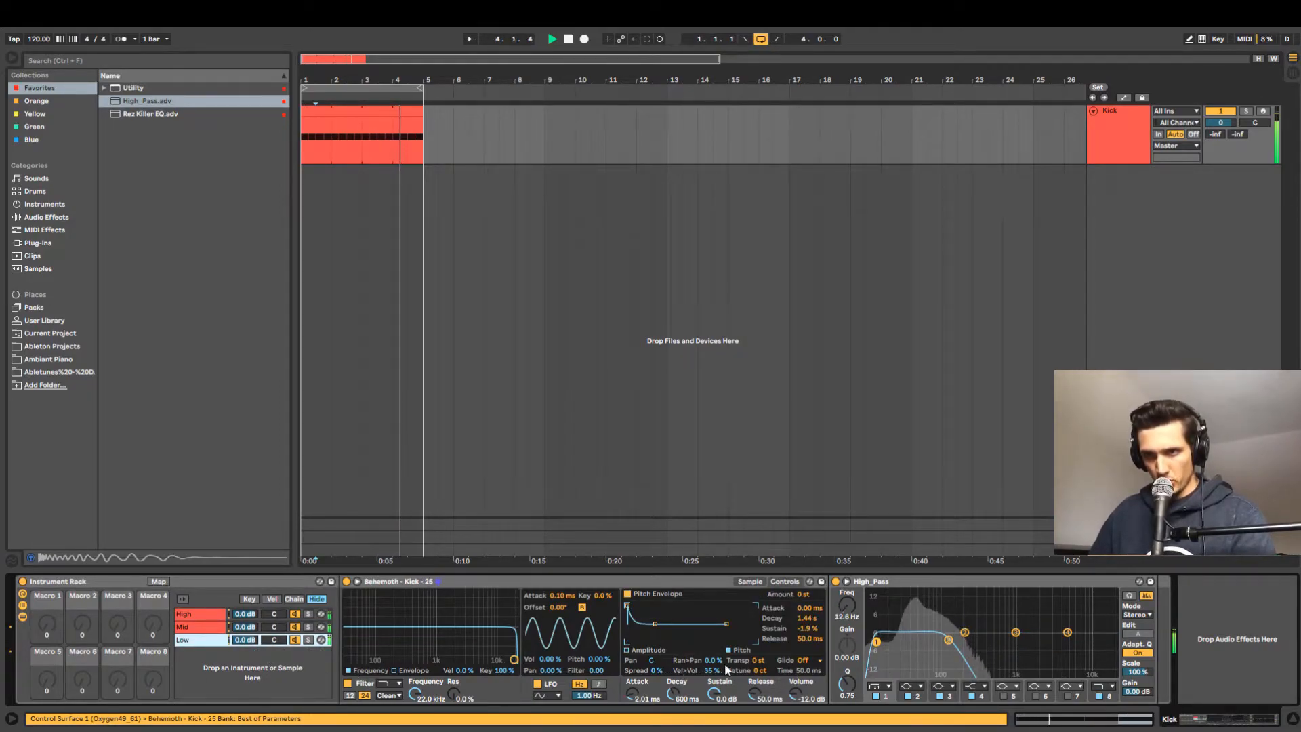
left_click(758, 664)
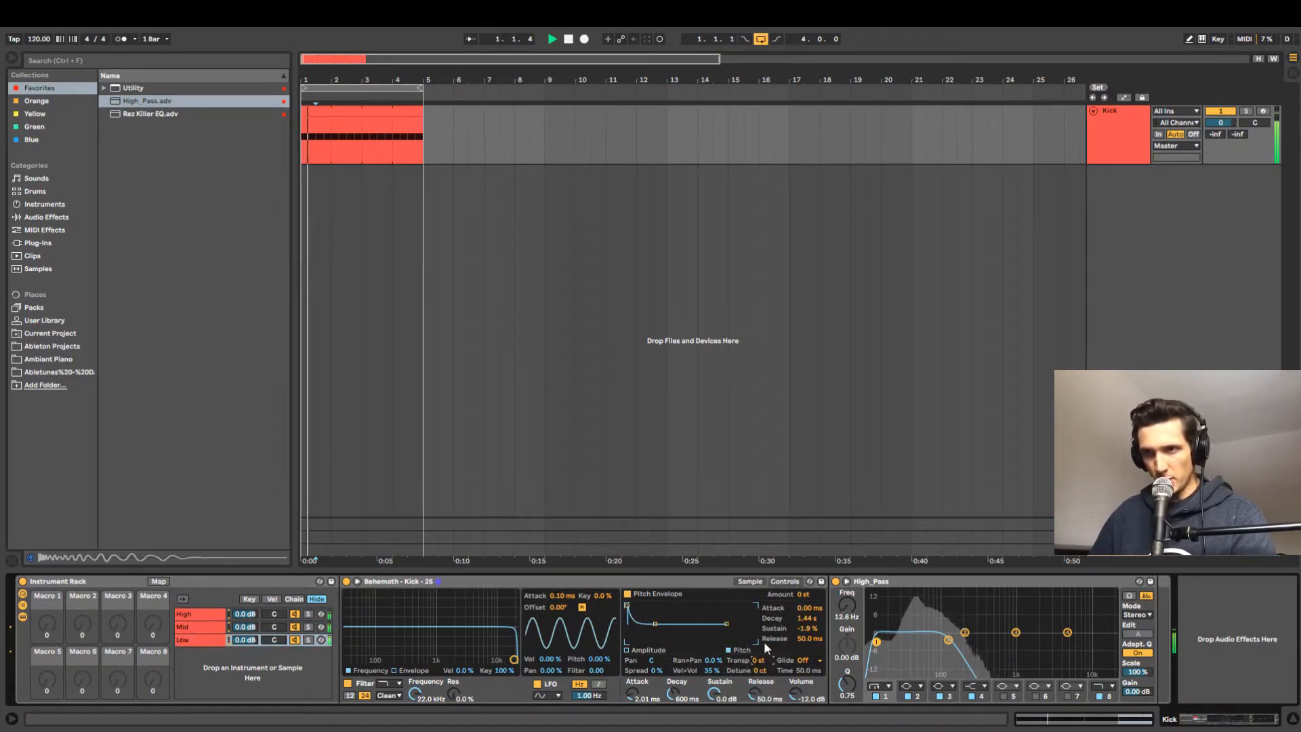
left_click(808, 584)
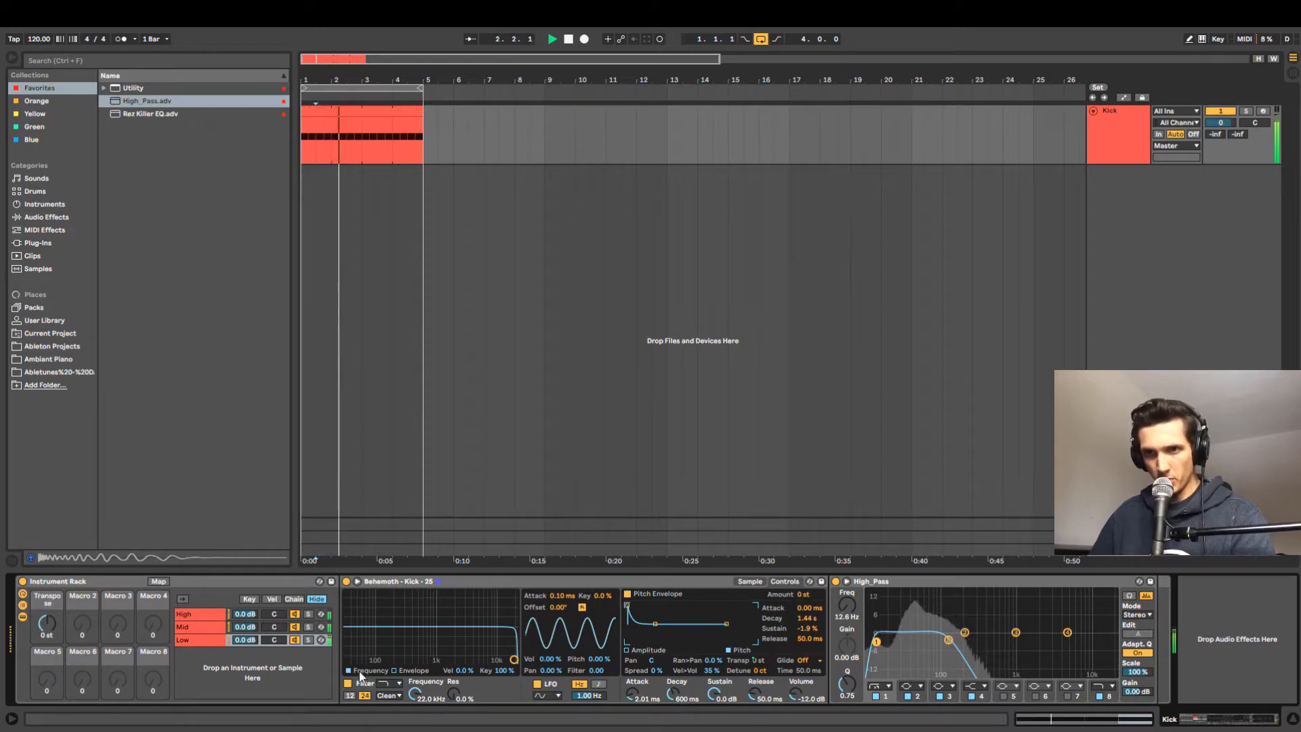
left_click(209, 628)
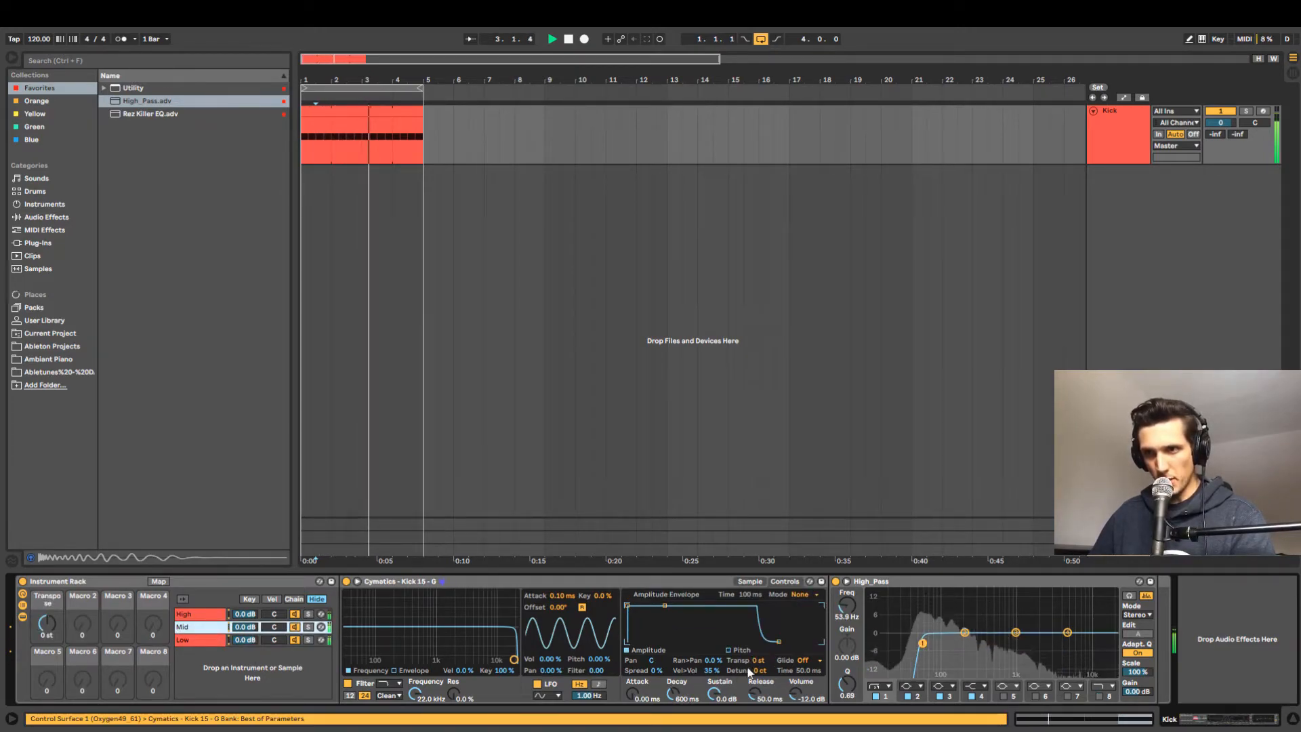
left_click(759, 664)
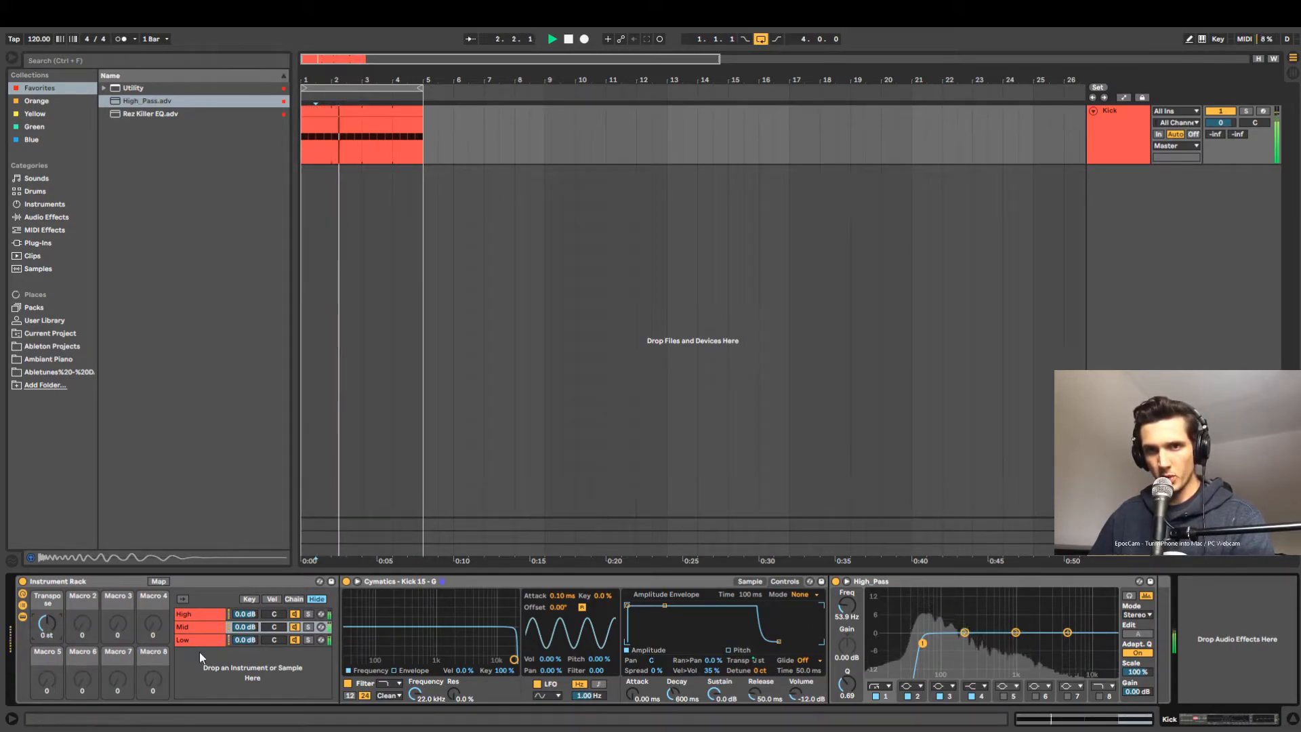
Add a Saturator after the Instrument Rack on the Kick track and set its drive to 3.43 dB.
left_click(202, 617)
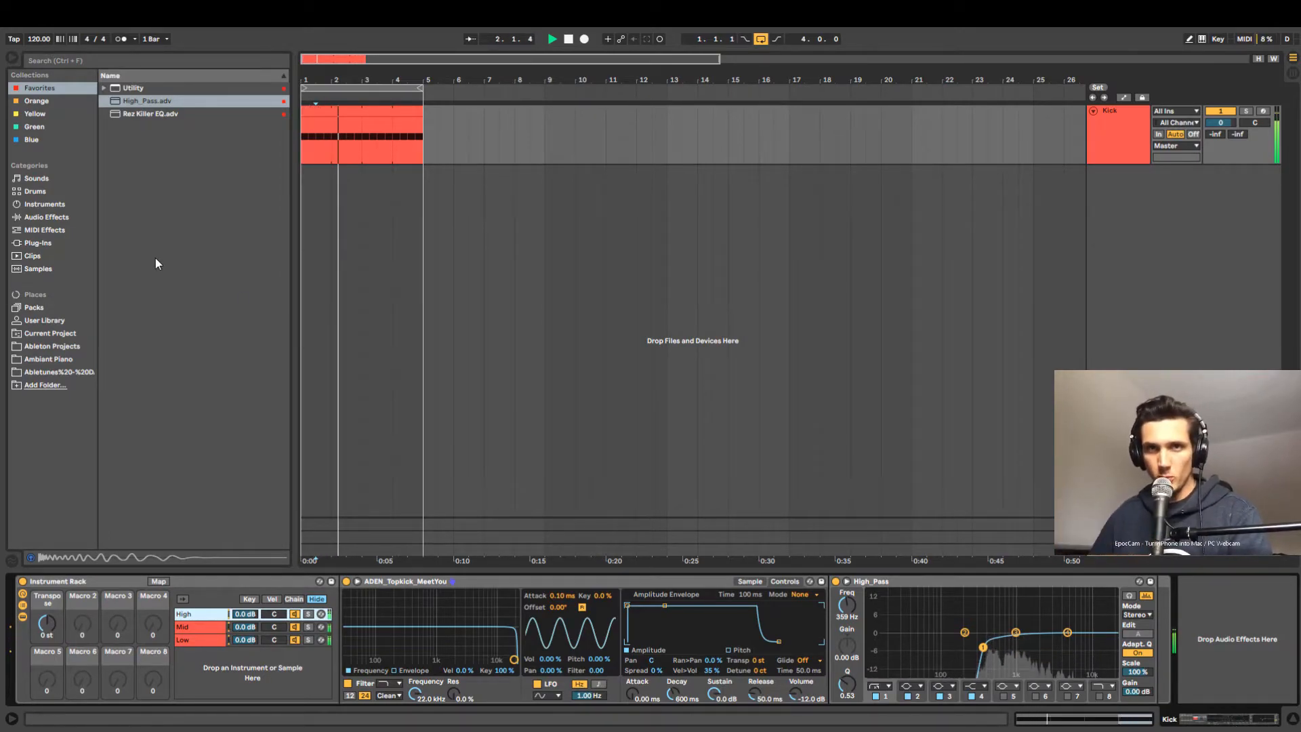
left_click(57, 218)
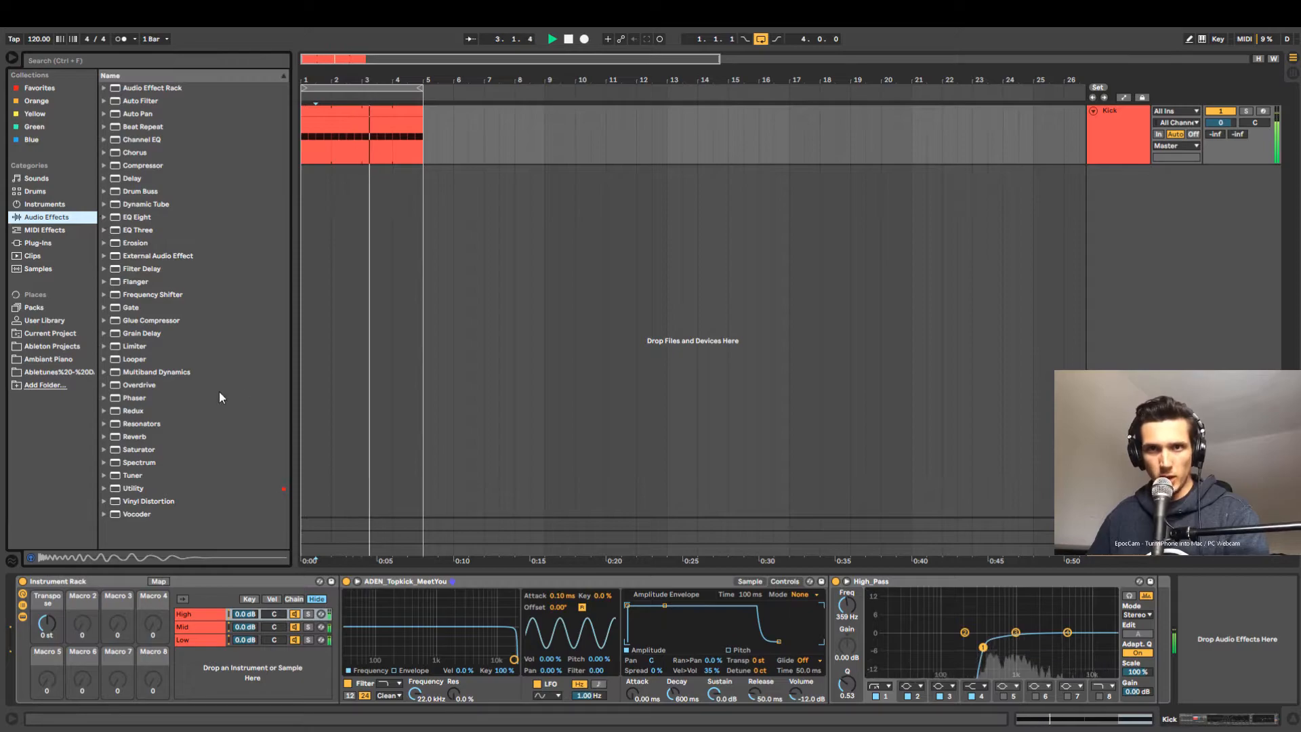
left_click(139, 450)
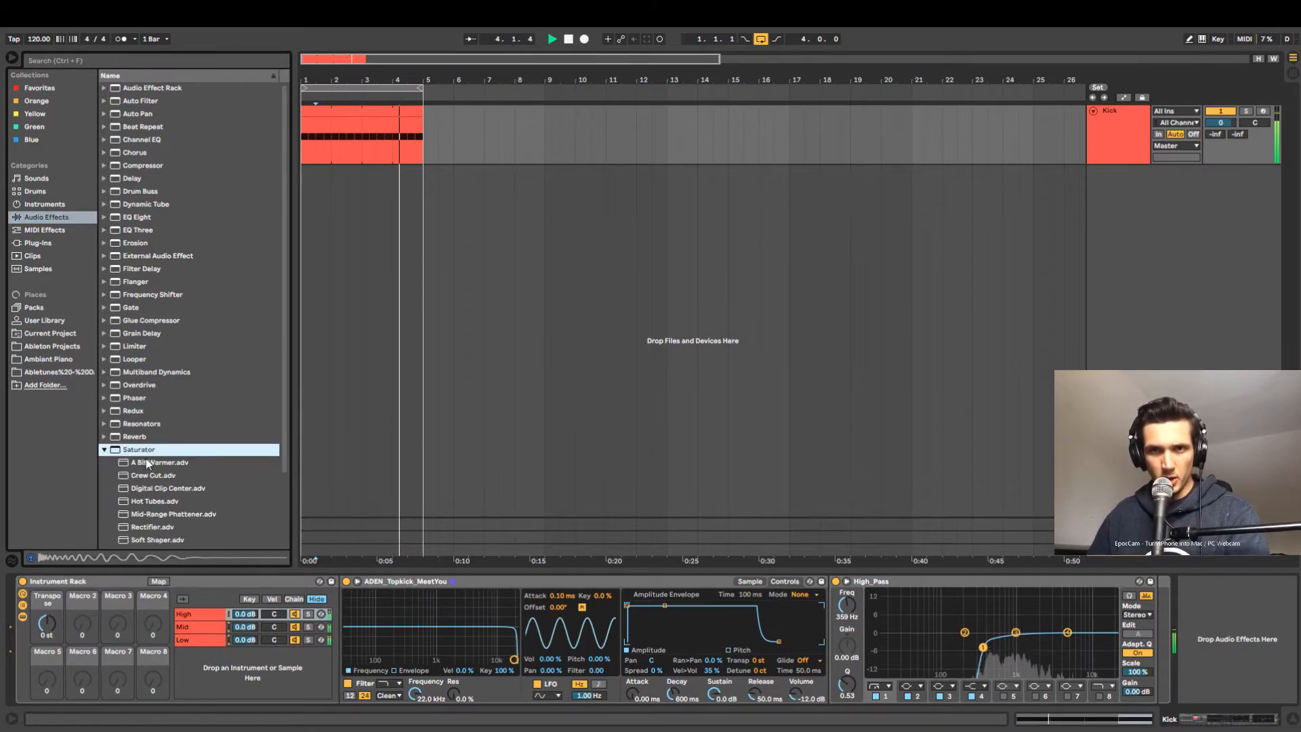
left_click_drag(138, 373, 1213, 630)
left_click_drag(1211, 721, 1240, 721)
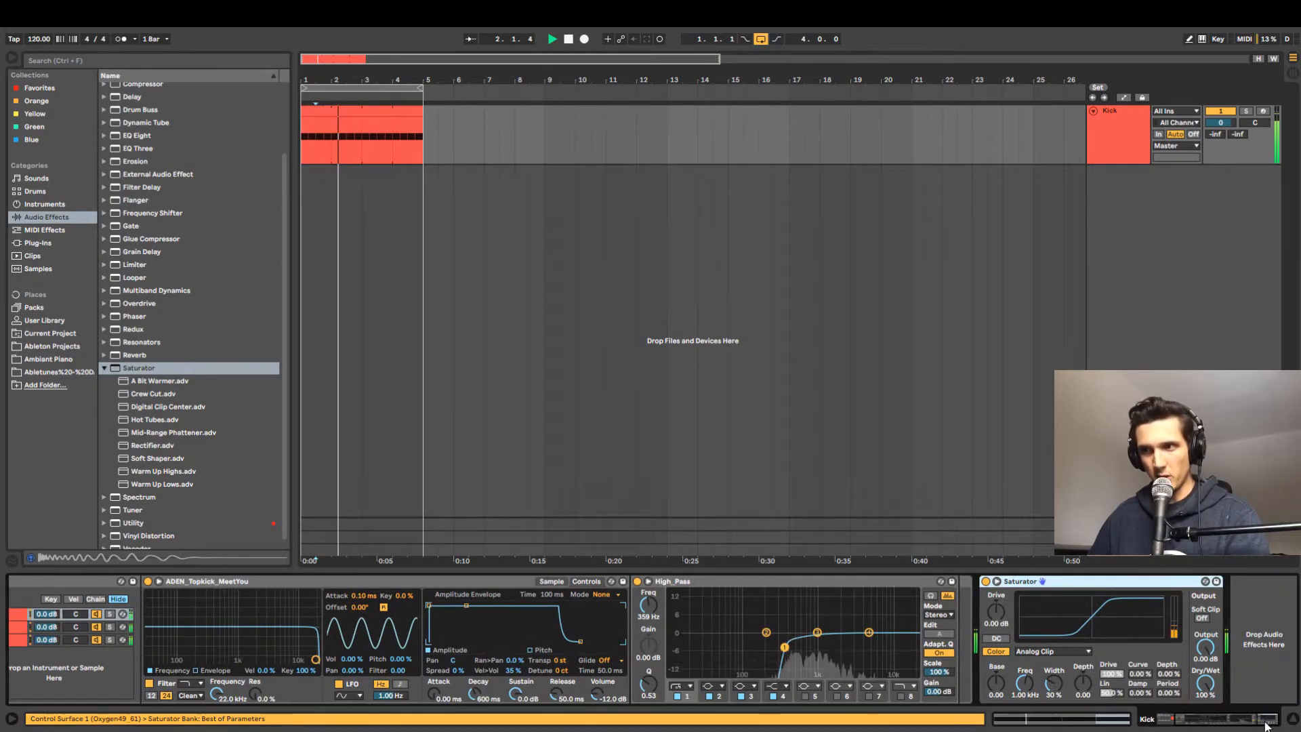
left_click(996, 612)
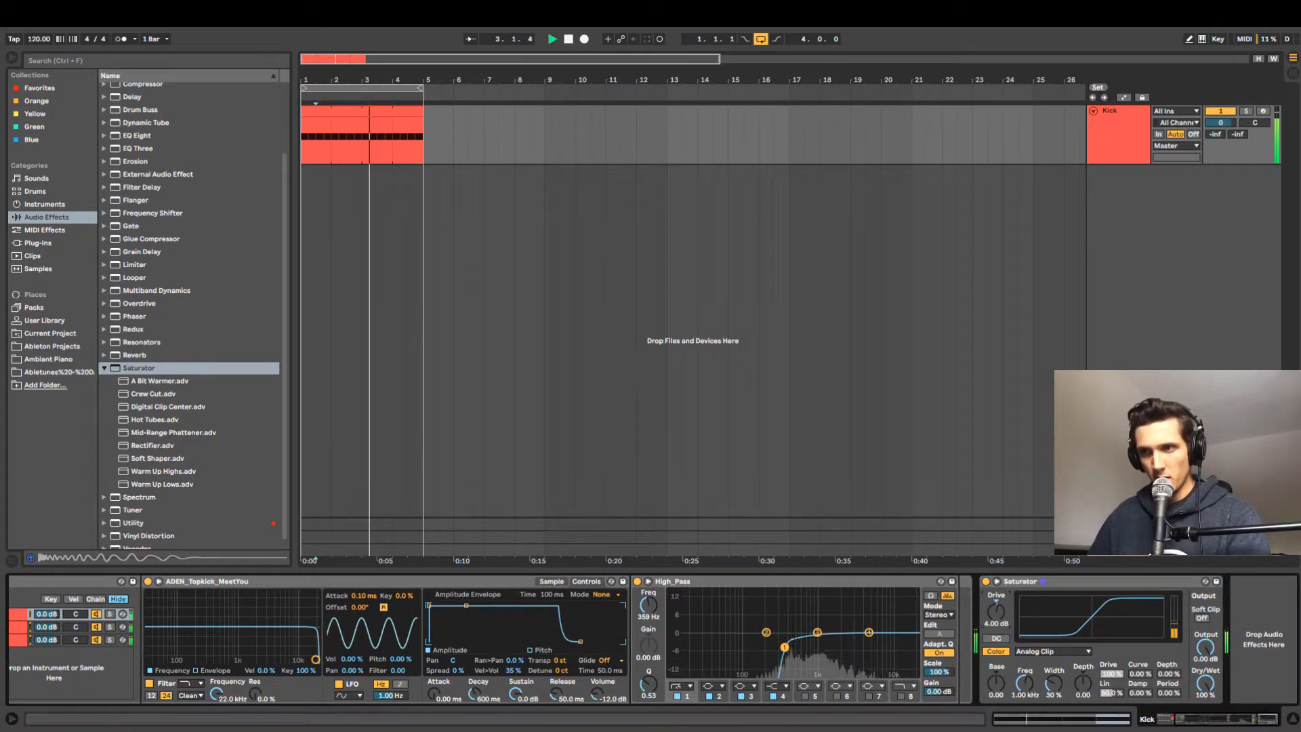
left_click_drag(996, 612, 996, 605)
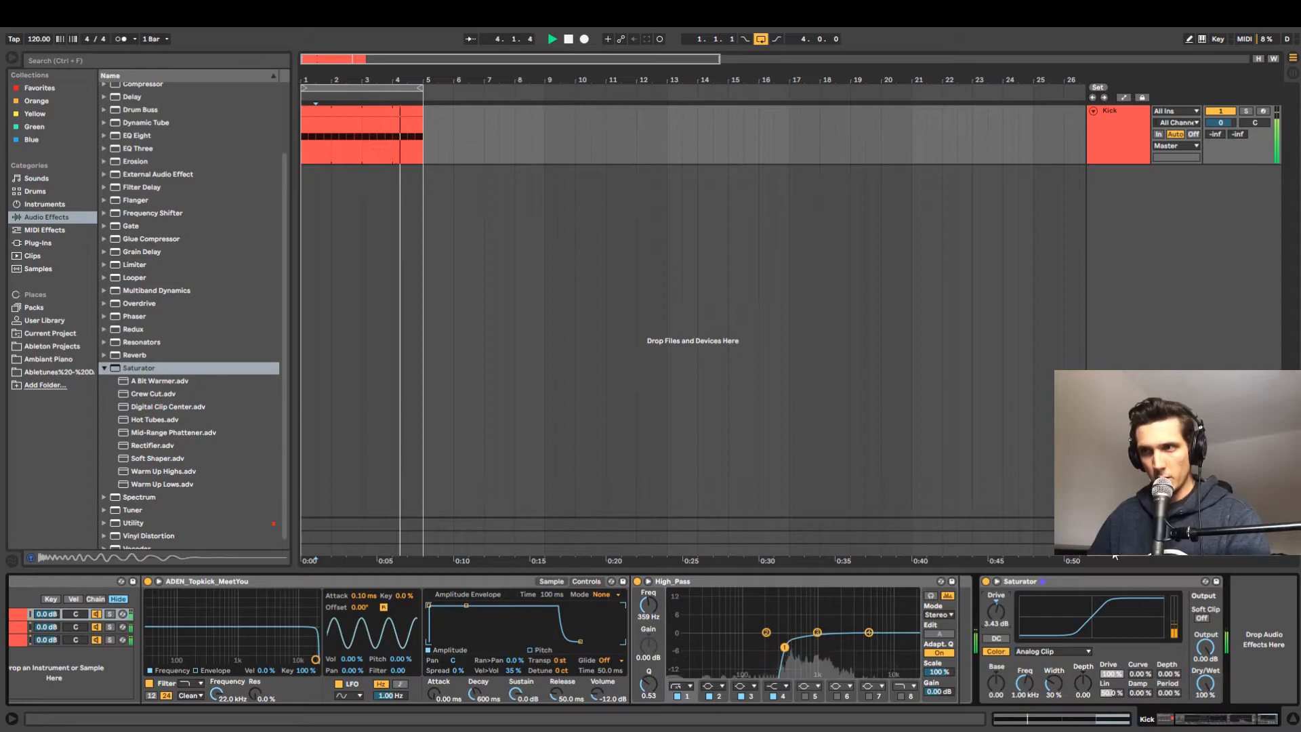
Add the Unlimited.x64 compressor plug-in to the Master track.
left_click(760, 467)
scroll(221, 310, "down", 1)
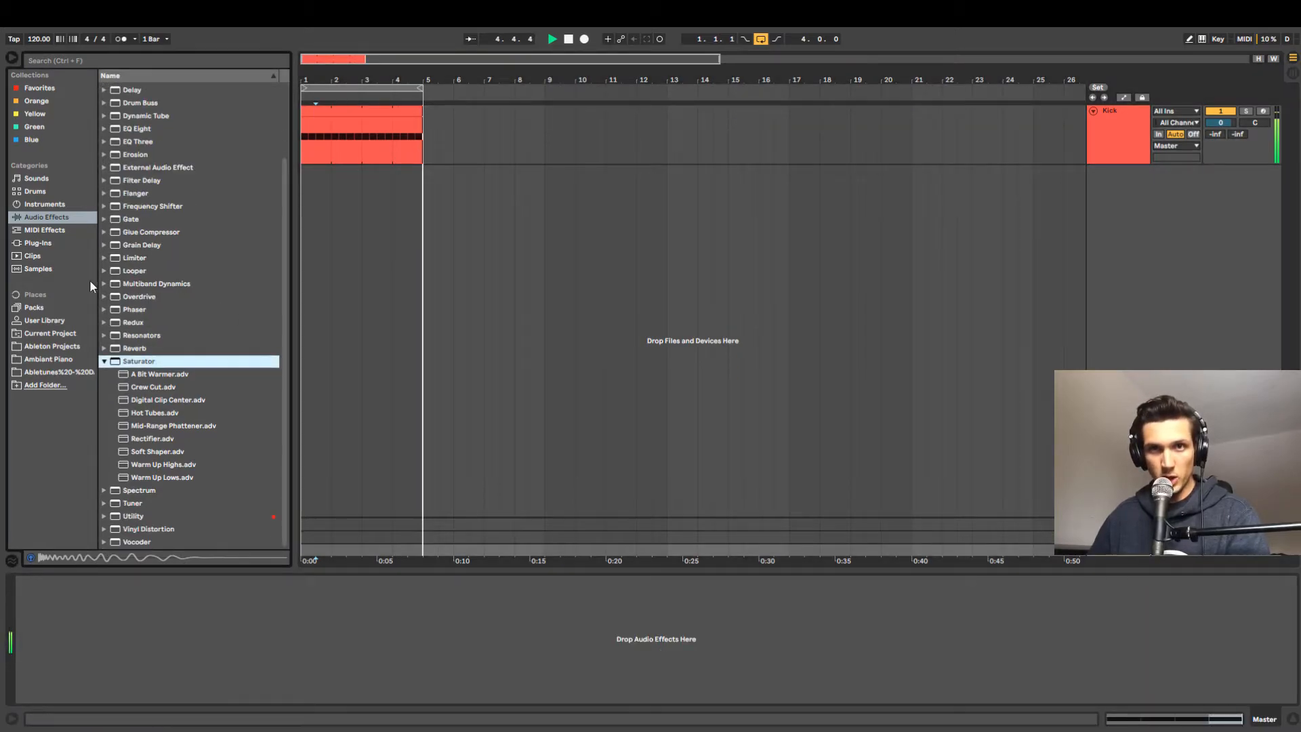
left_click(45, 204)
left_click(42, 243)
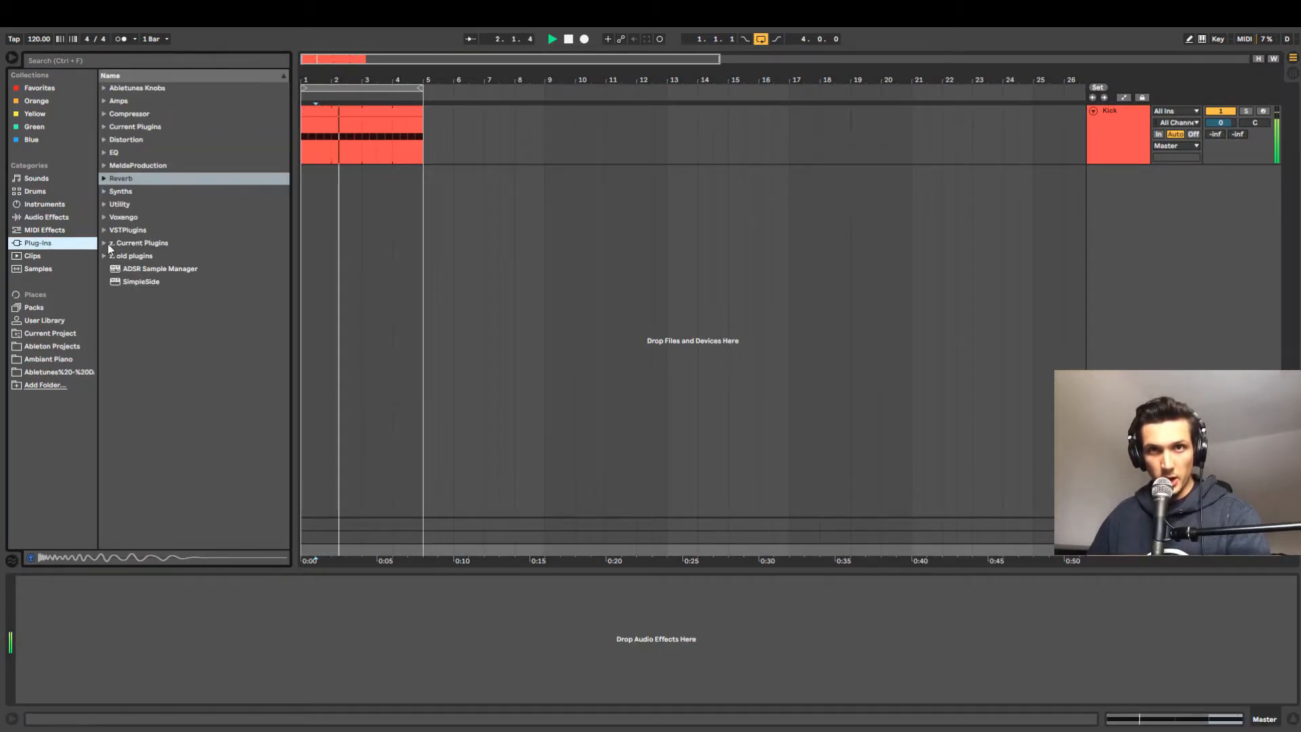
left_click(106, 116)
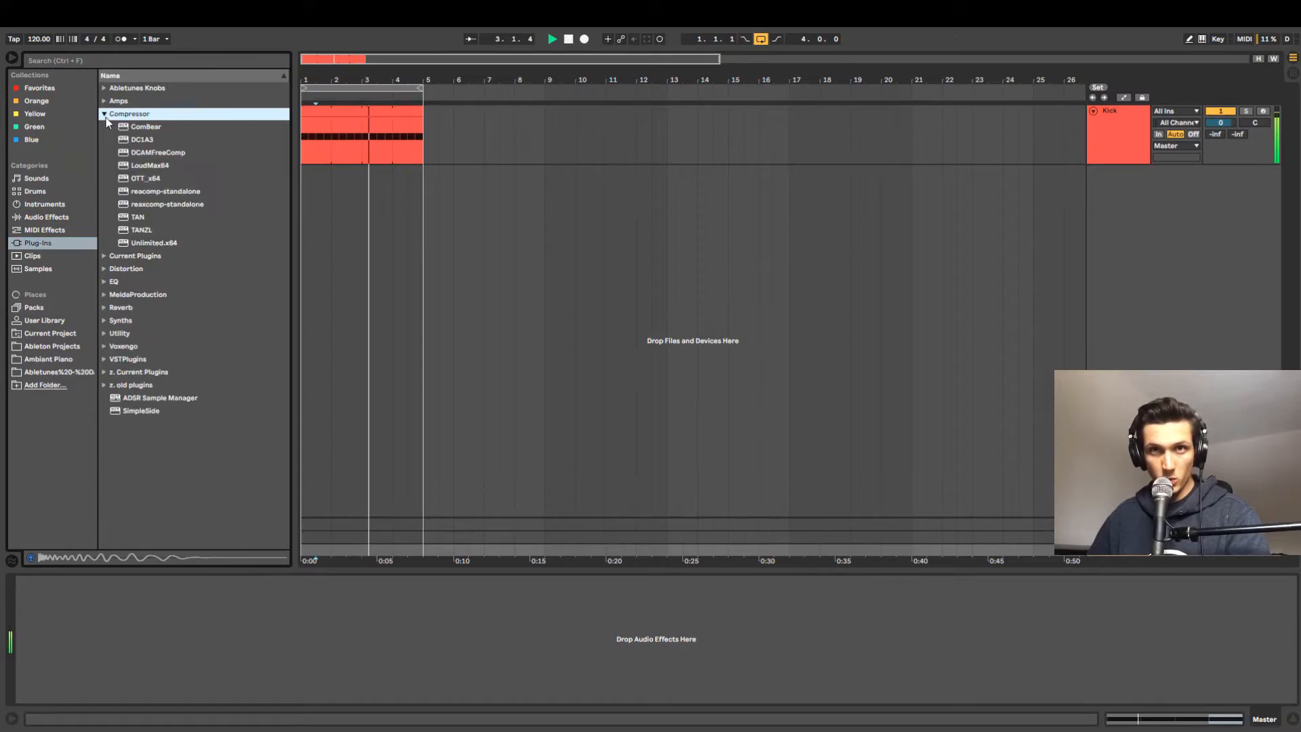
left_click_drag(148, 243, 896, 614)
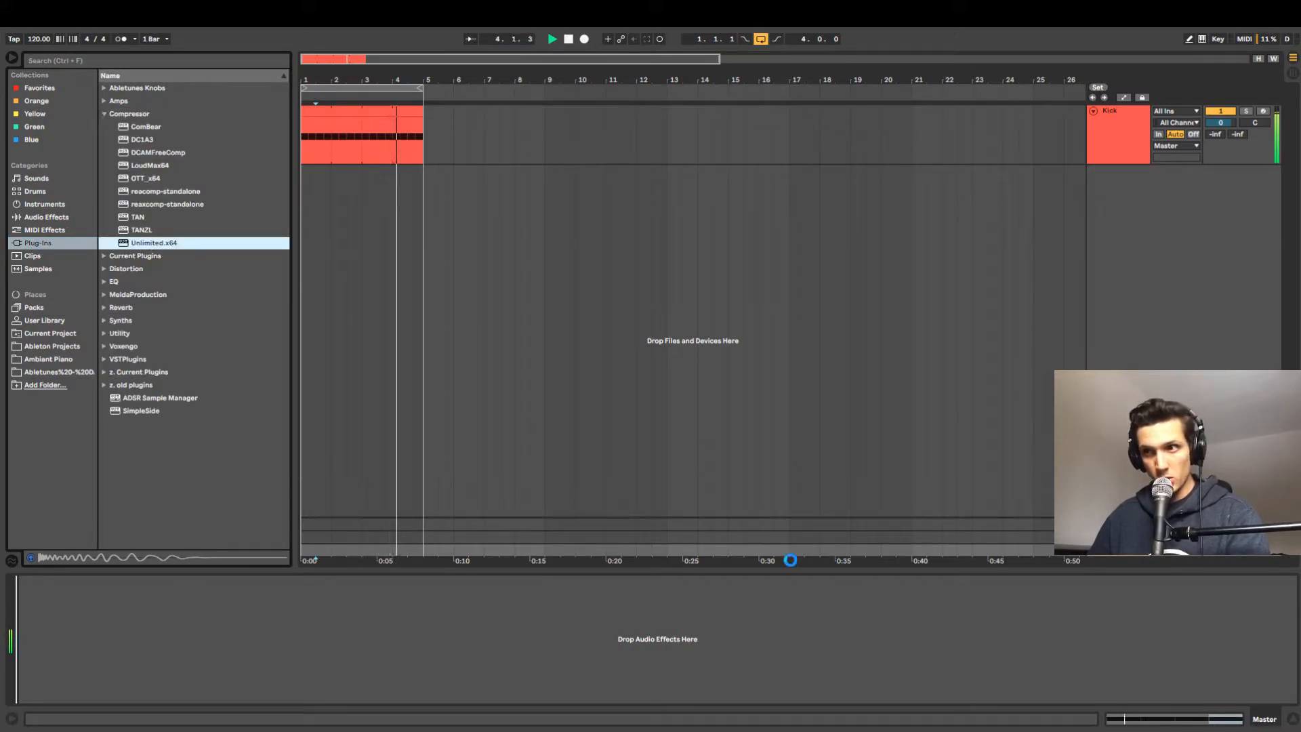
Set the Kick track Saturator's drive to 2.29 dB and add the Glue Compressor preset XLNT Kick_Snare.adv after it.
left_click(1126, 122)
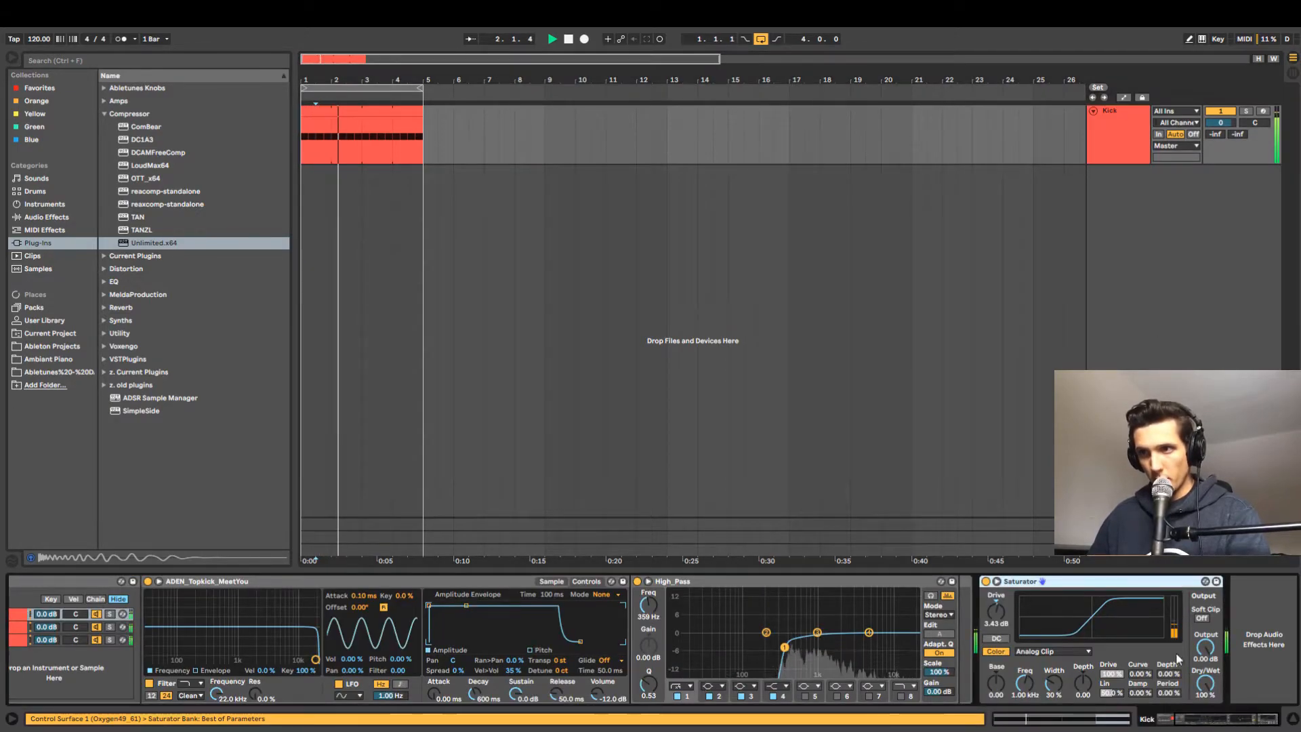
left_click_drag(995, 611, 996, 614)
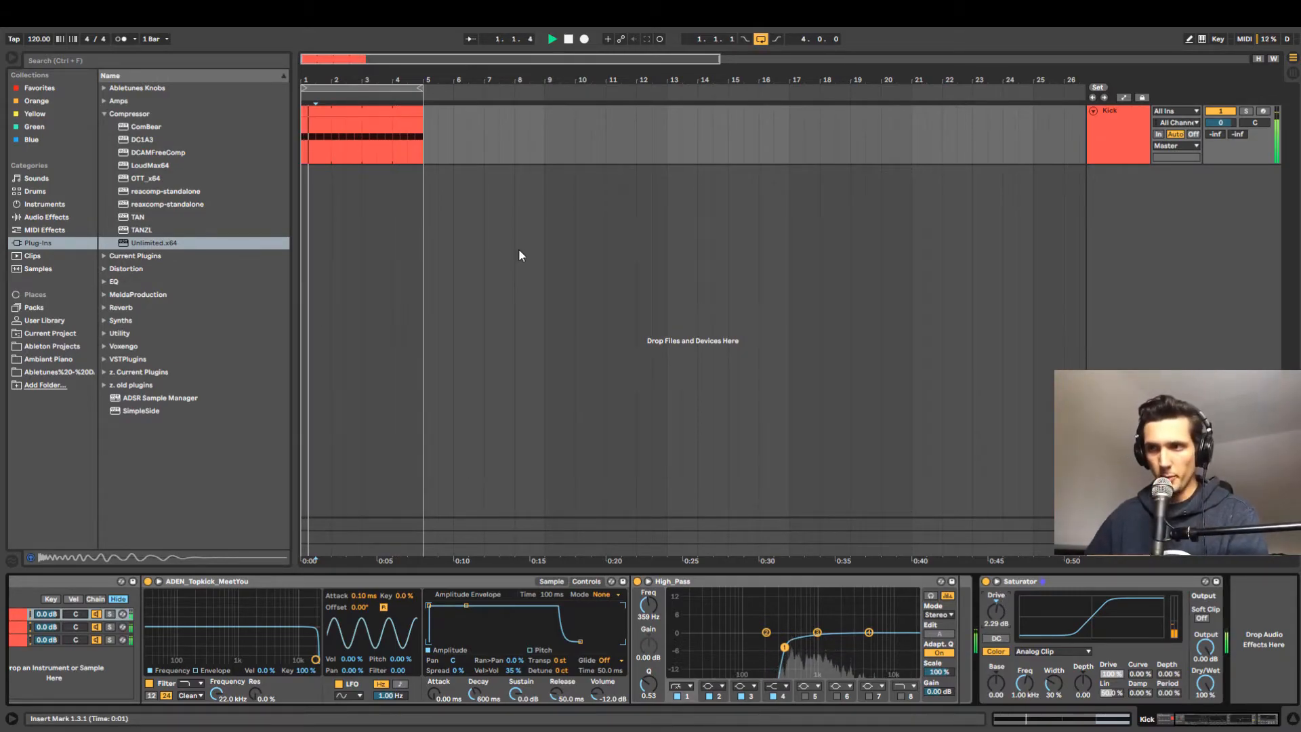
left_click(46, 217)
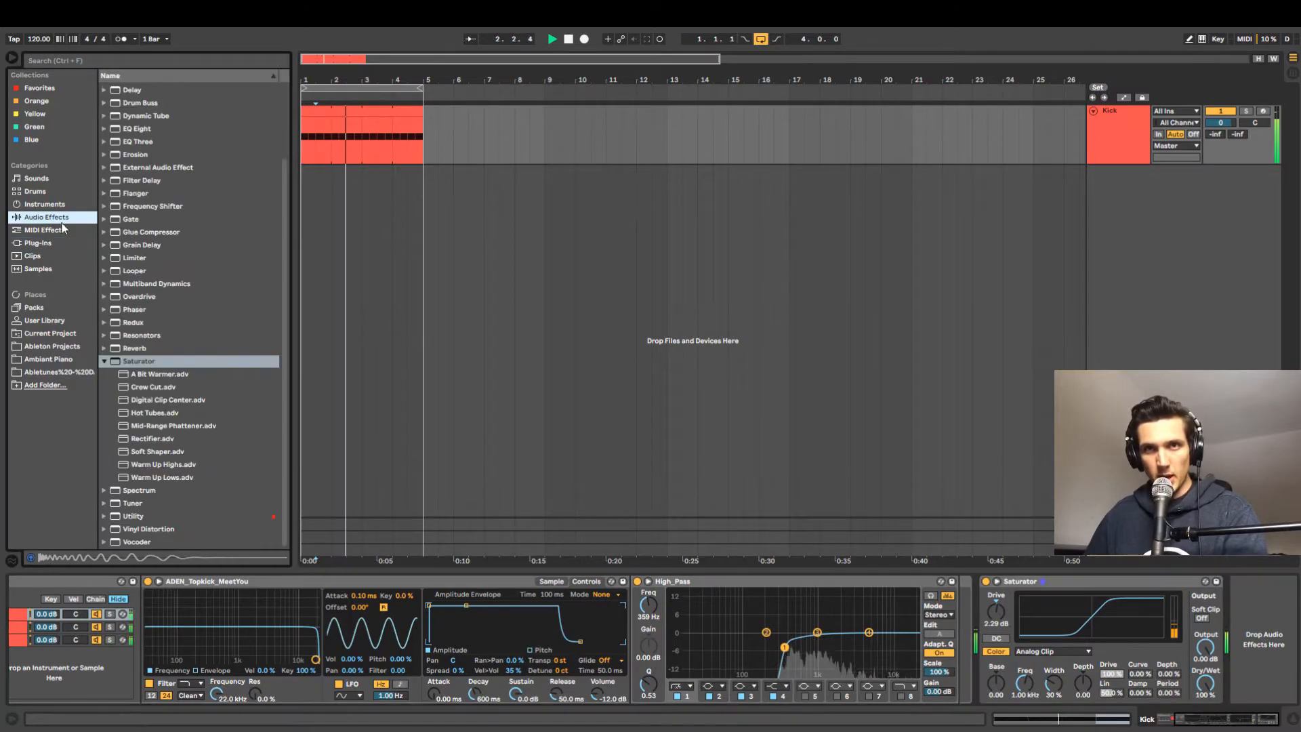
left_click(103, 232)
left_click_drag(154, 475, 1260, 637)
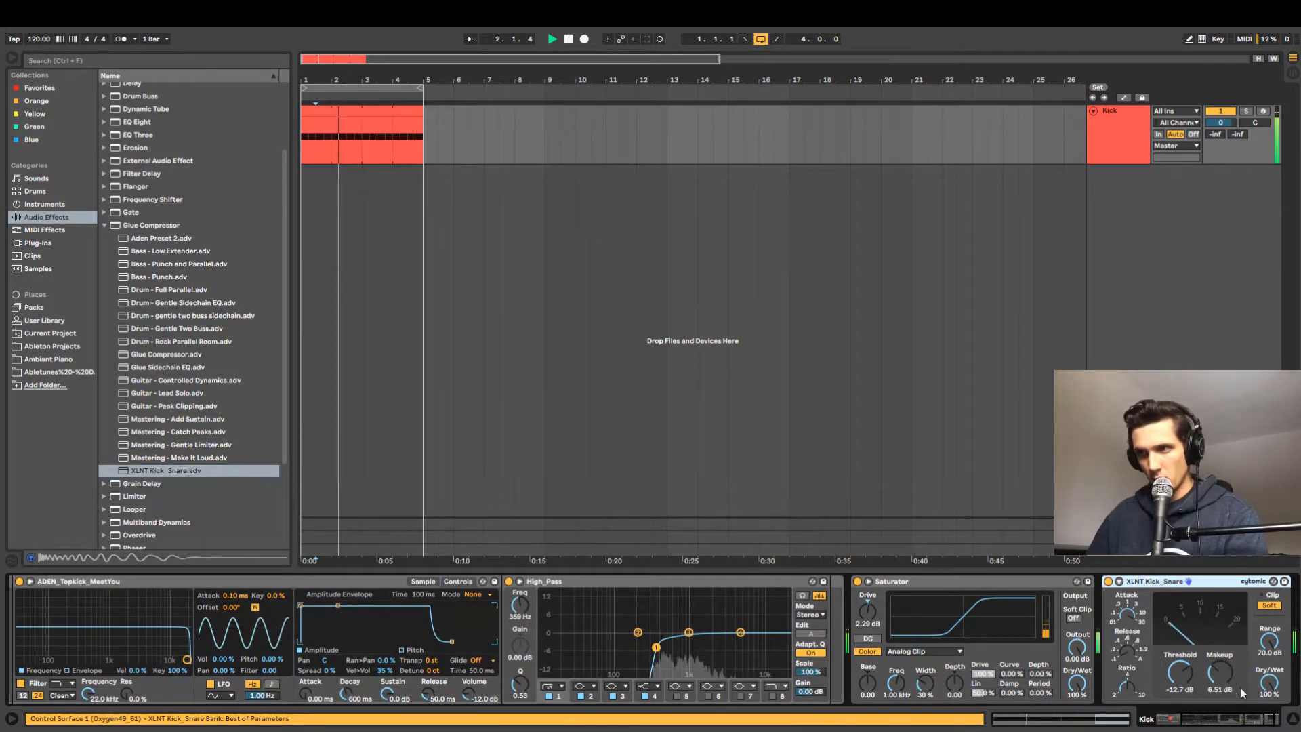
Set the Glue Compressor's makeup to 3.02 dB and add High_Pass.adv after it with its filter frequency at 14.7 Hz.
left_click_drag(1220, 673, 1219, 667)
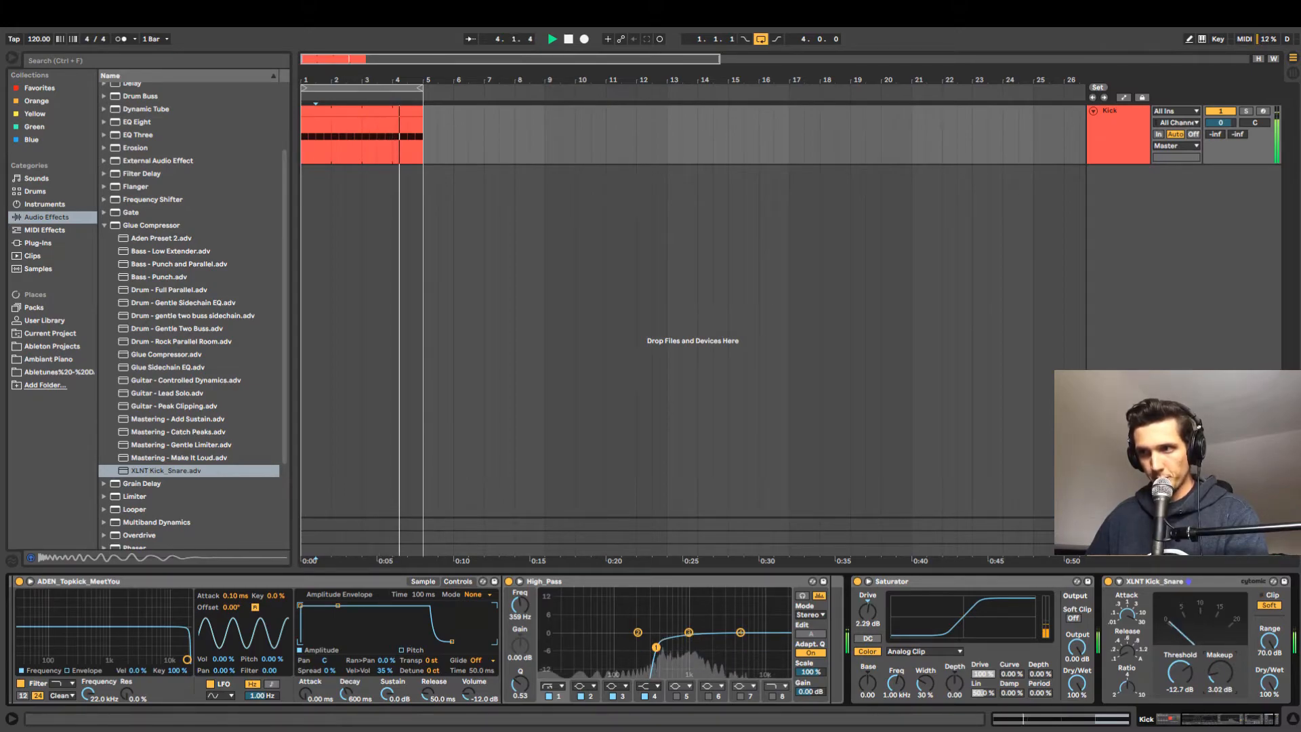
left_click(1217, 719)
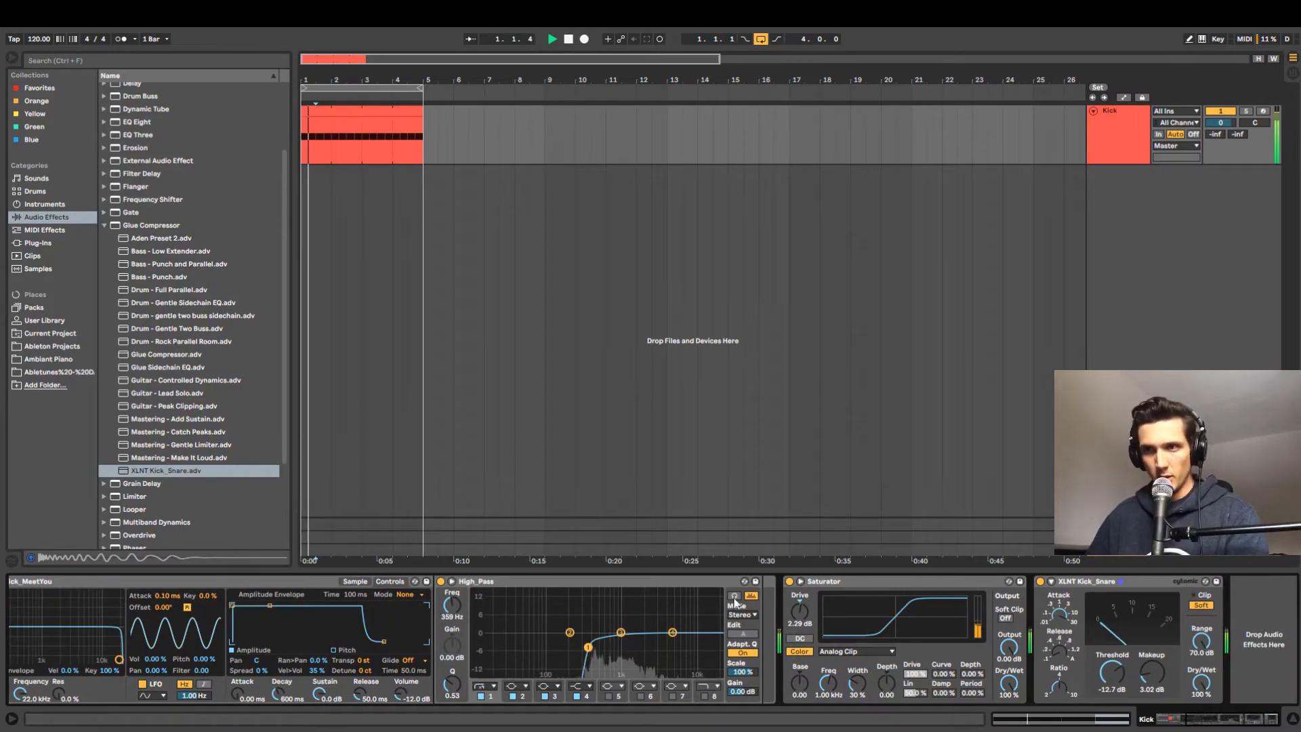
left_click(44, 89)
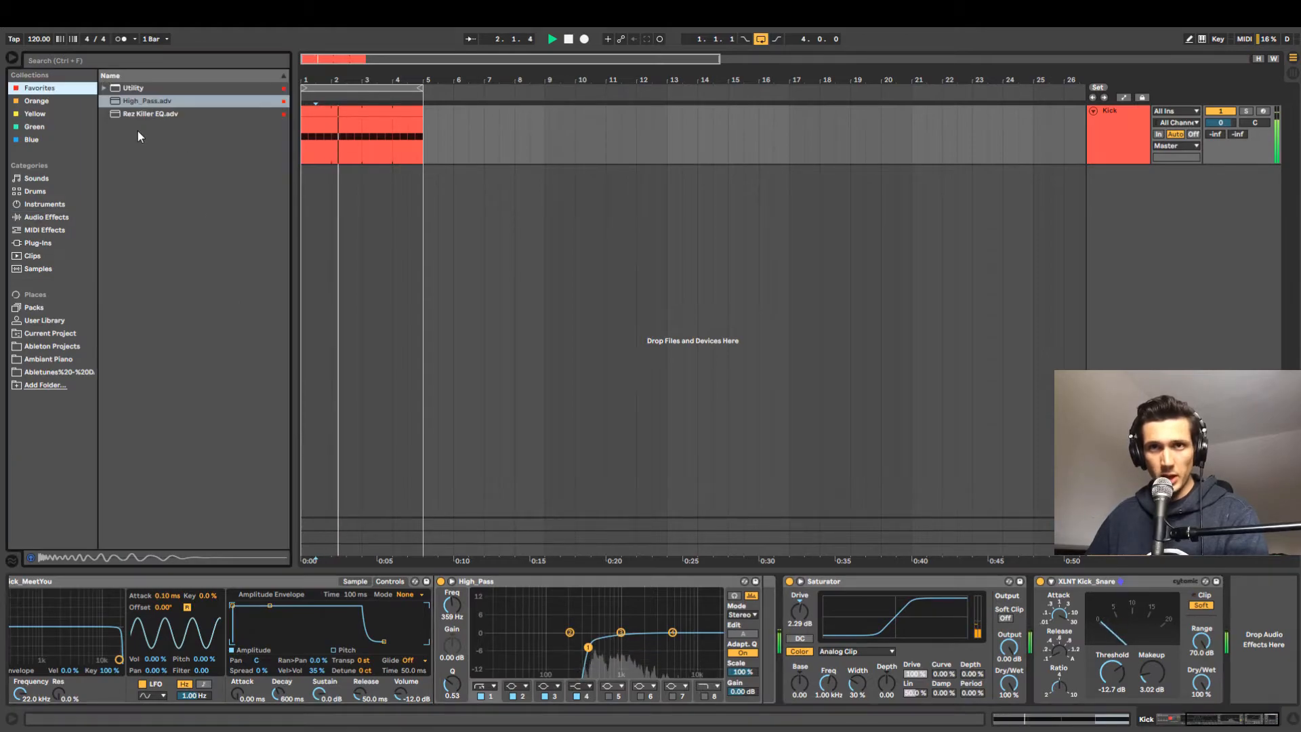
left_click_drag(155, 107, 1227, 589)
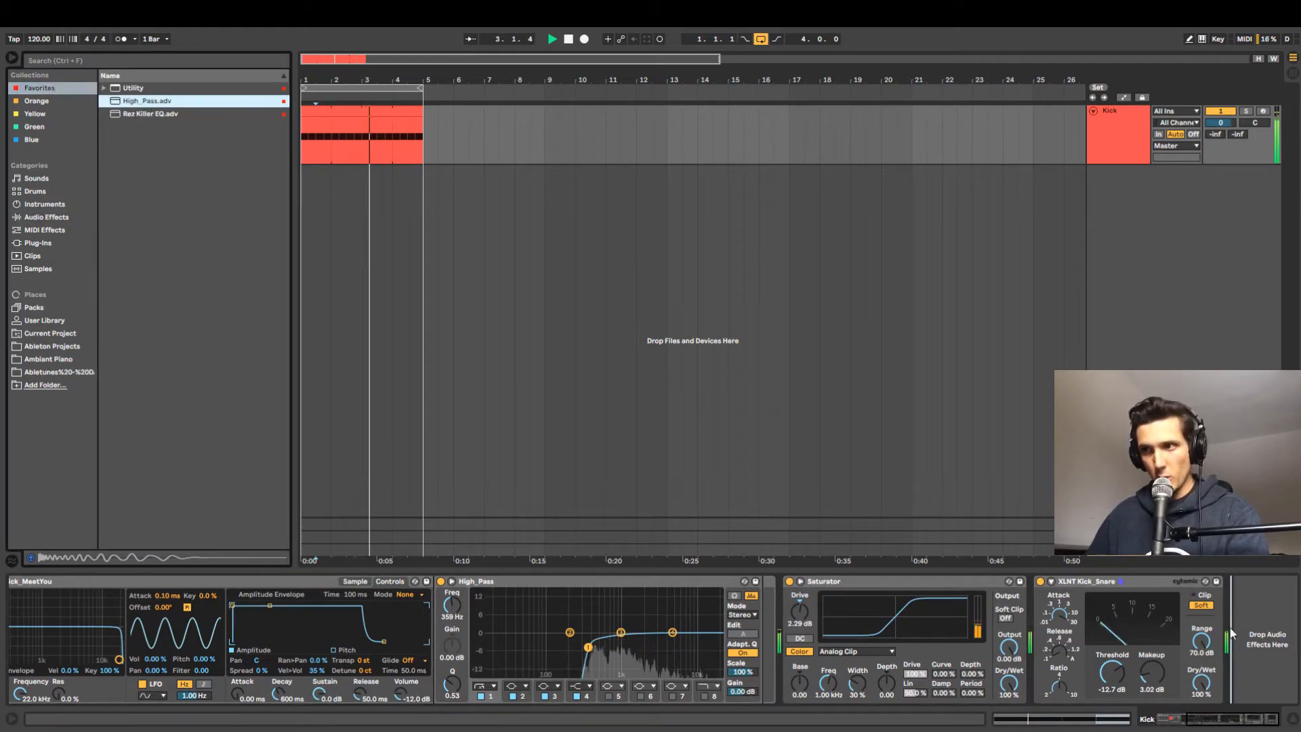
left_click_drag(1232, 633, 1232, 634)
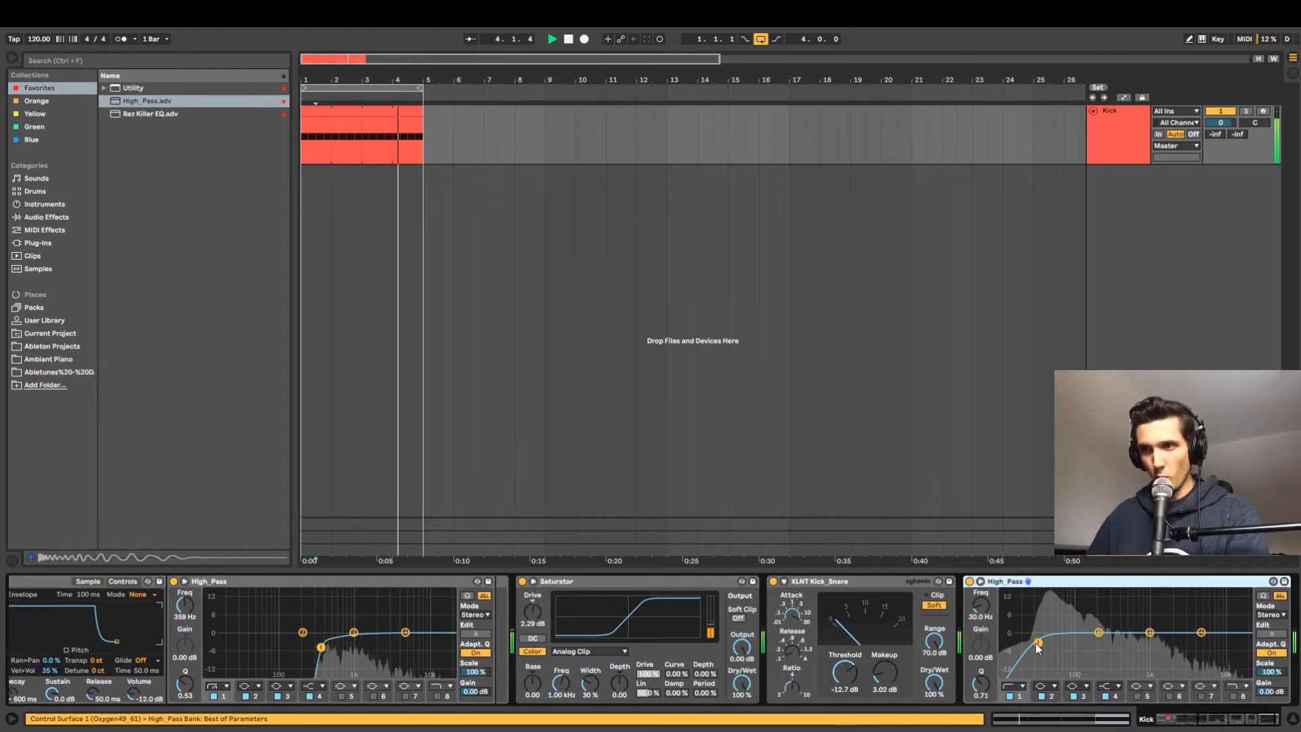
left_click_drag(1037, 644, 1016, 643)
left_click_drag(1260, 719, 1290, 725)
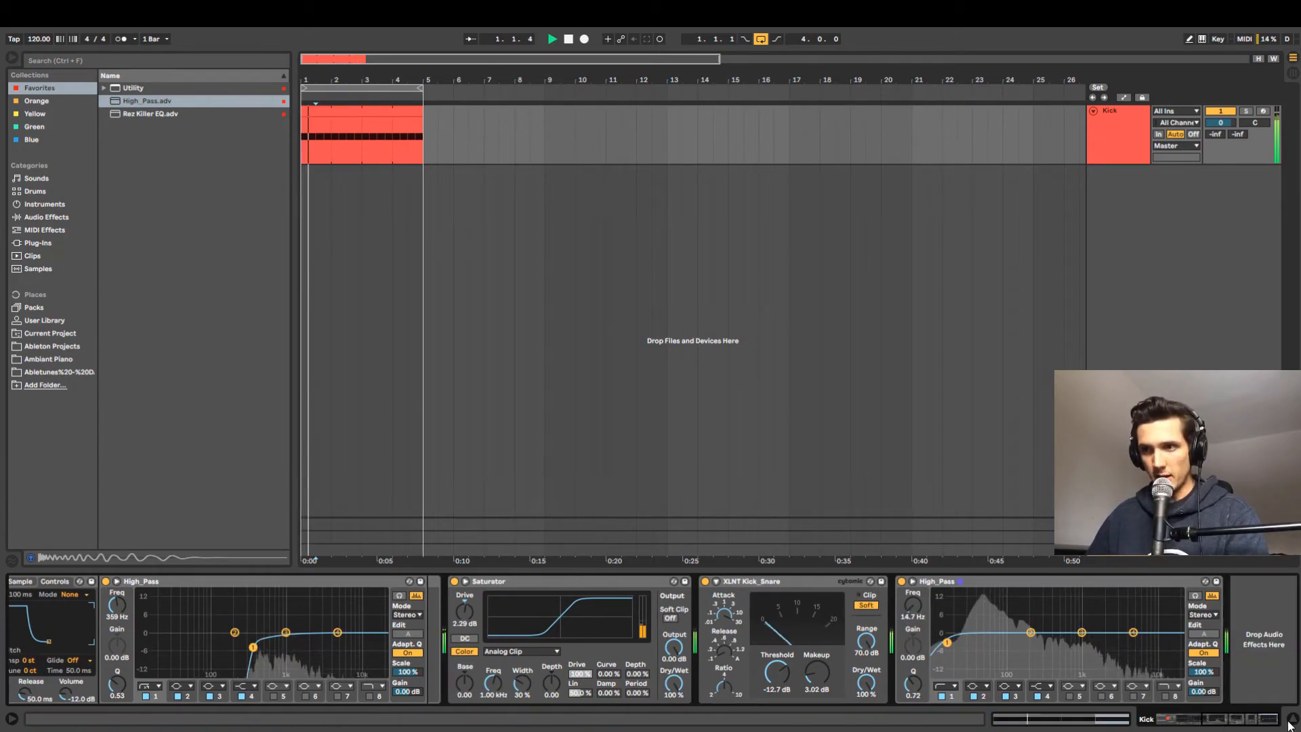
Add a second Saturator at the end of the Kick track's chain and turn on its Soft Clip.
left_click(63, 218)
scroll(150, 474, "down", 4)
left_click_drag(147, 478, 1254, 643)
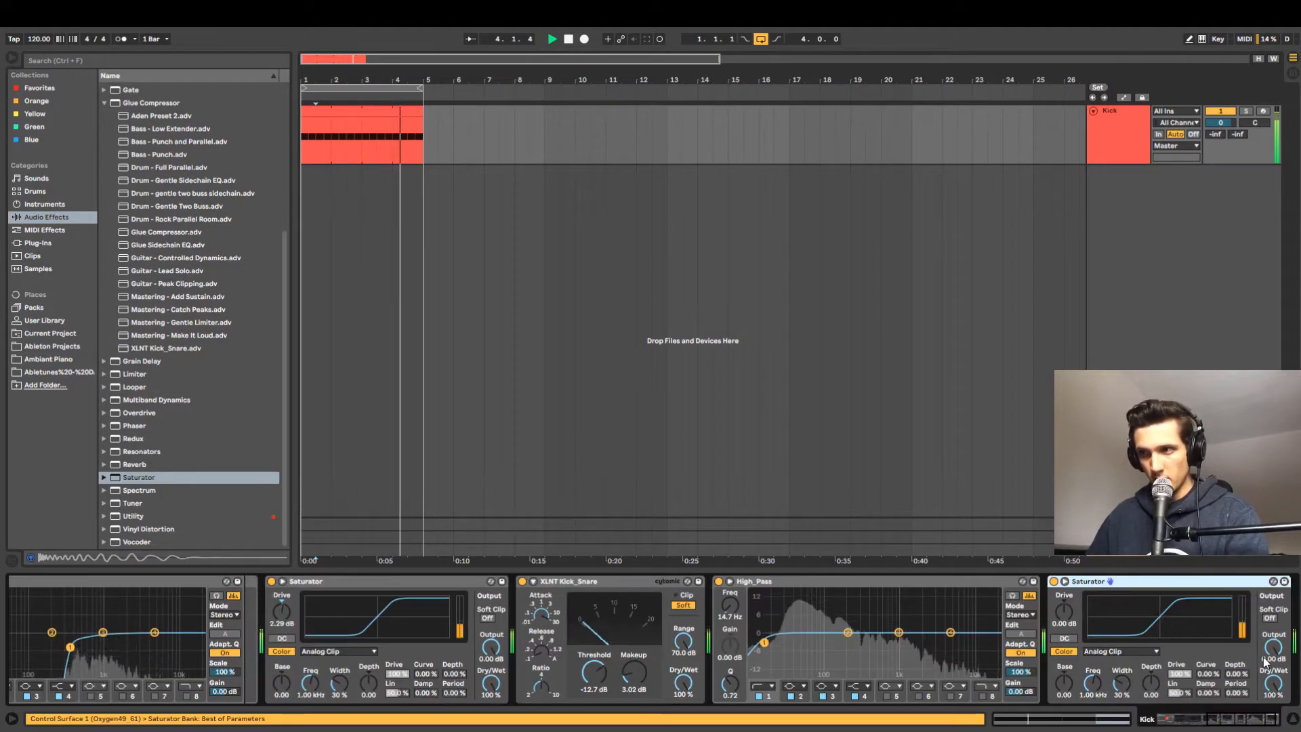
left_click(1273, 617)
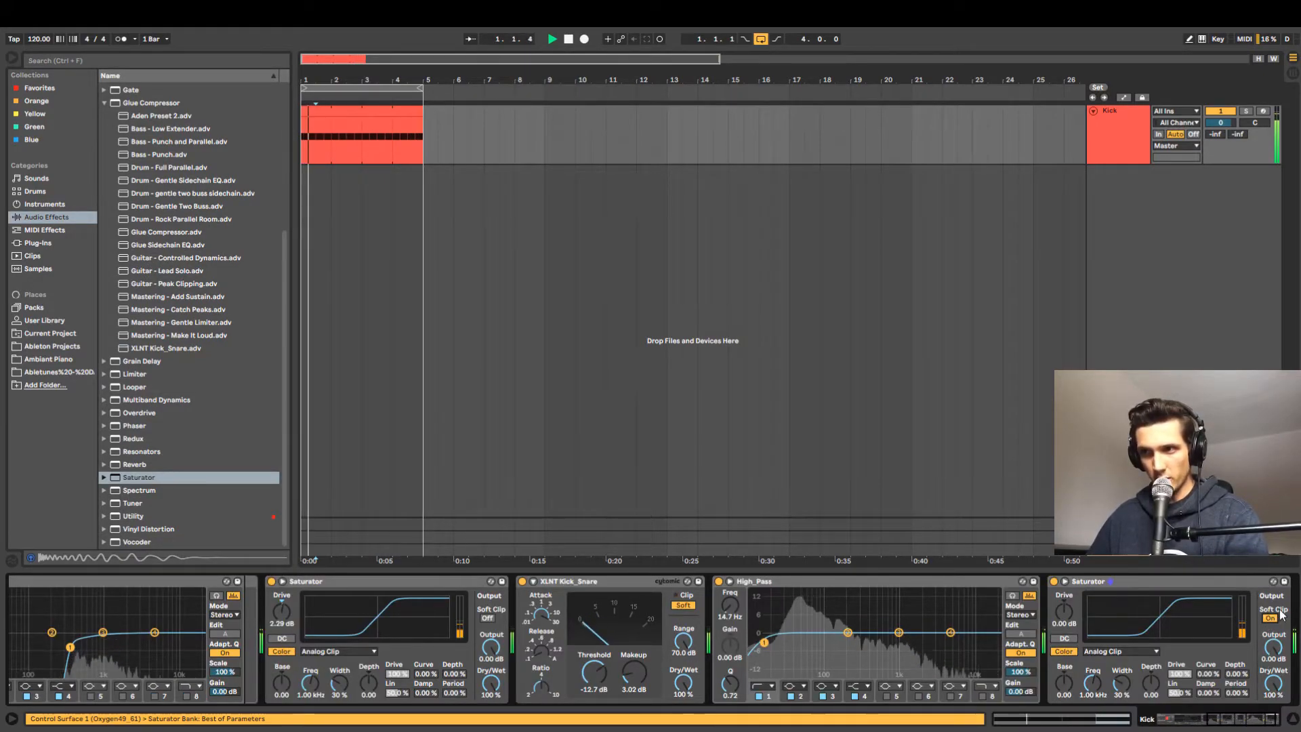
left_click_drag(1222, 717, 1230, 719)
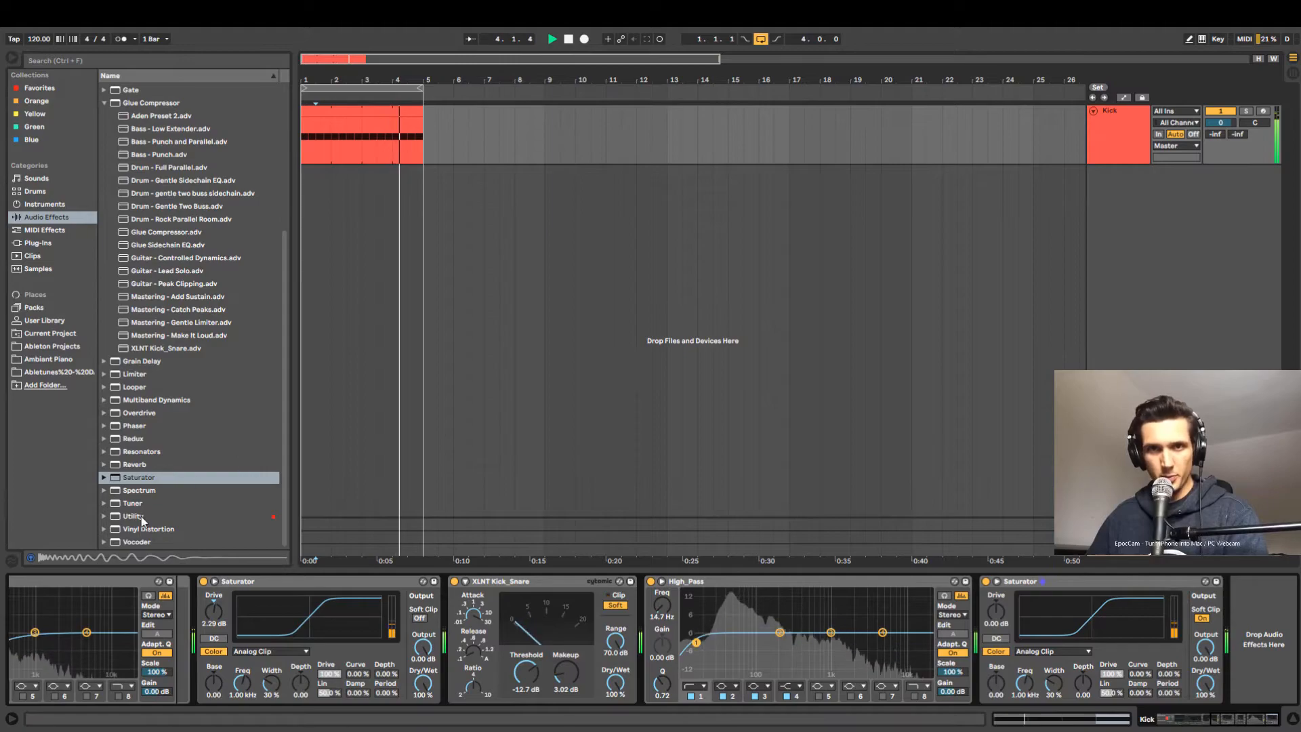
Add a Limiter after the second Saturator on the Kick track and set its gain to 2.80 dB.
scroll(131, 335, "up", 5)
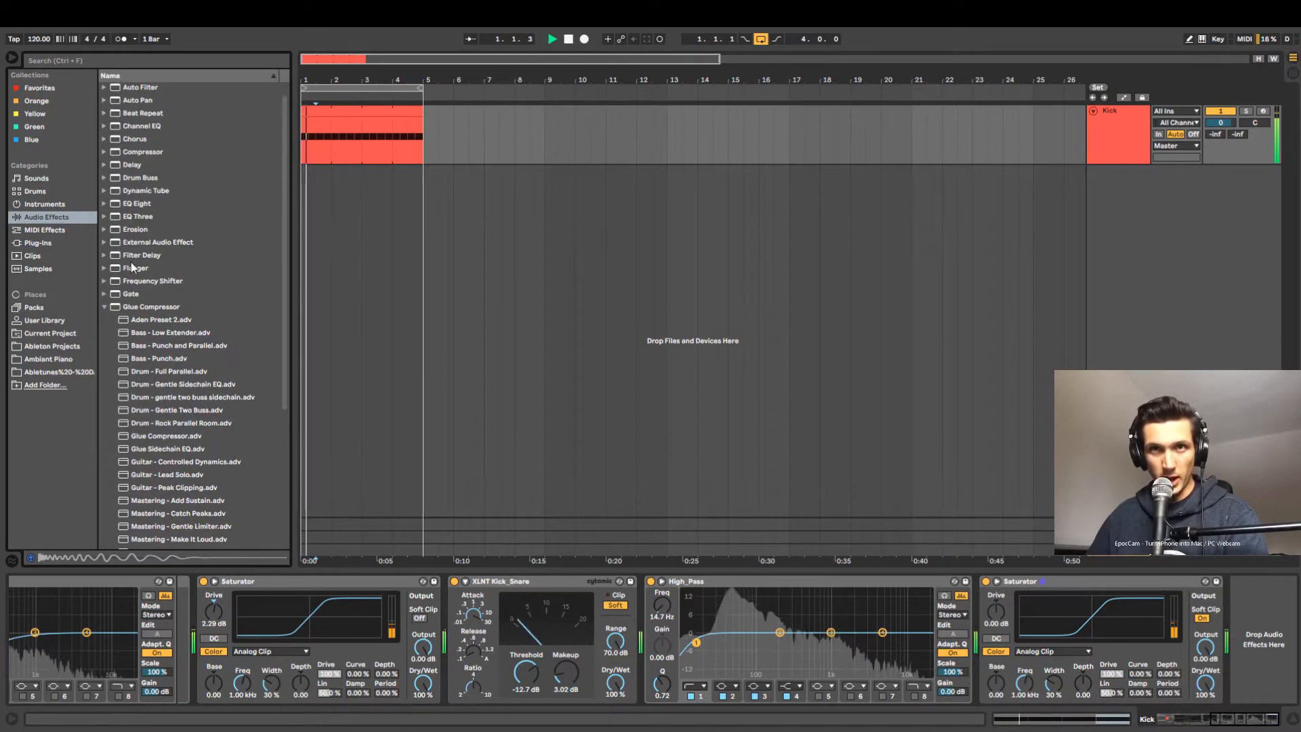
scroll(141, 296, "down", 5)
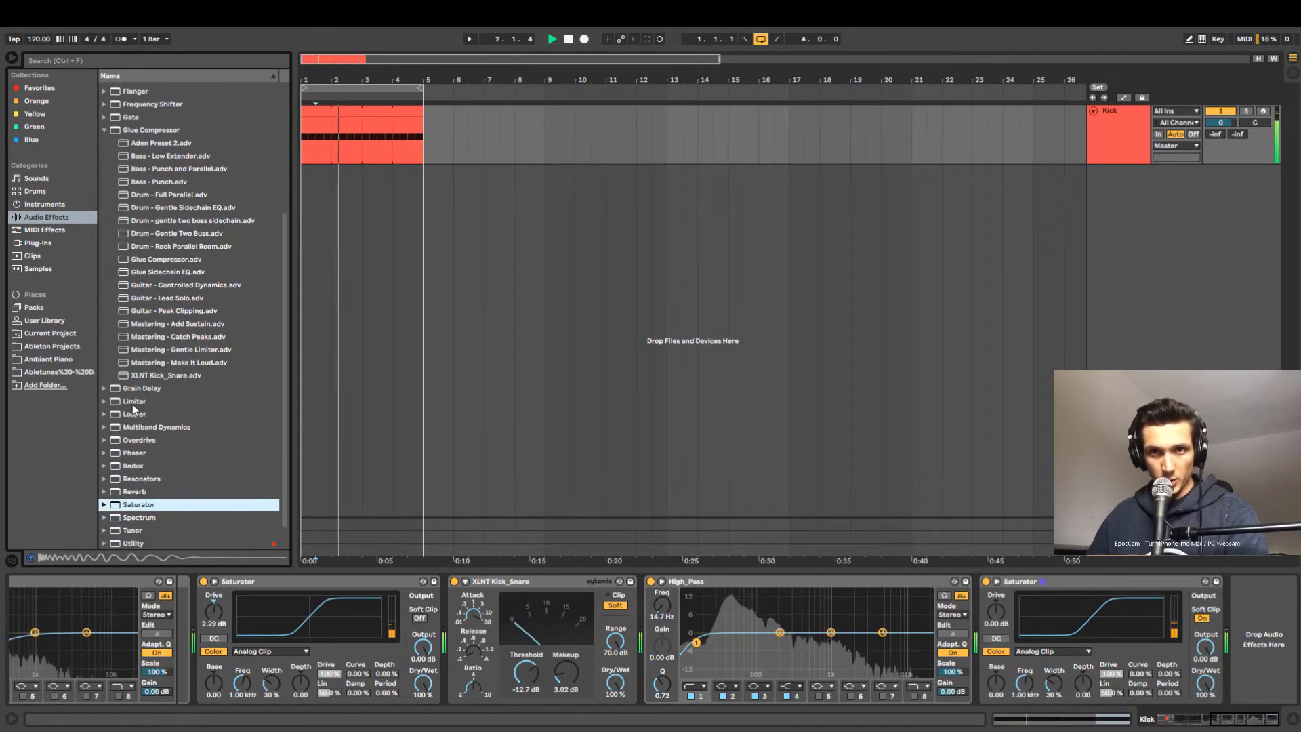
left_click_drag(1132, 629, 1234, 603)
left_click_drag(1239, 717, 1289, 727)
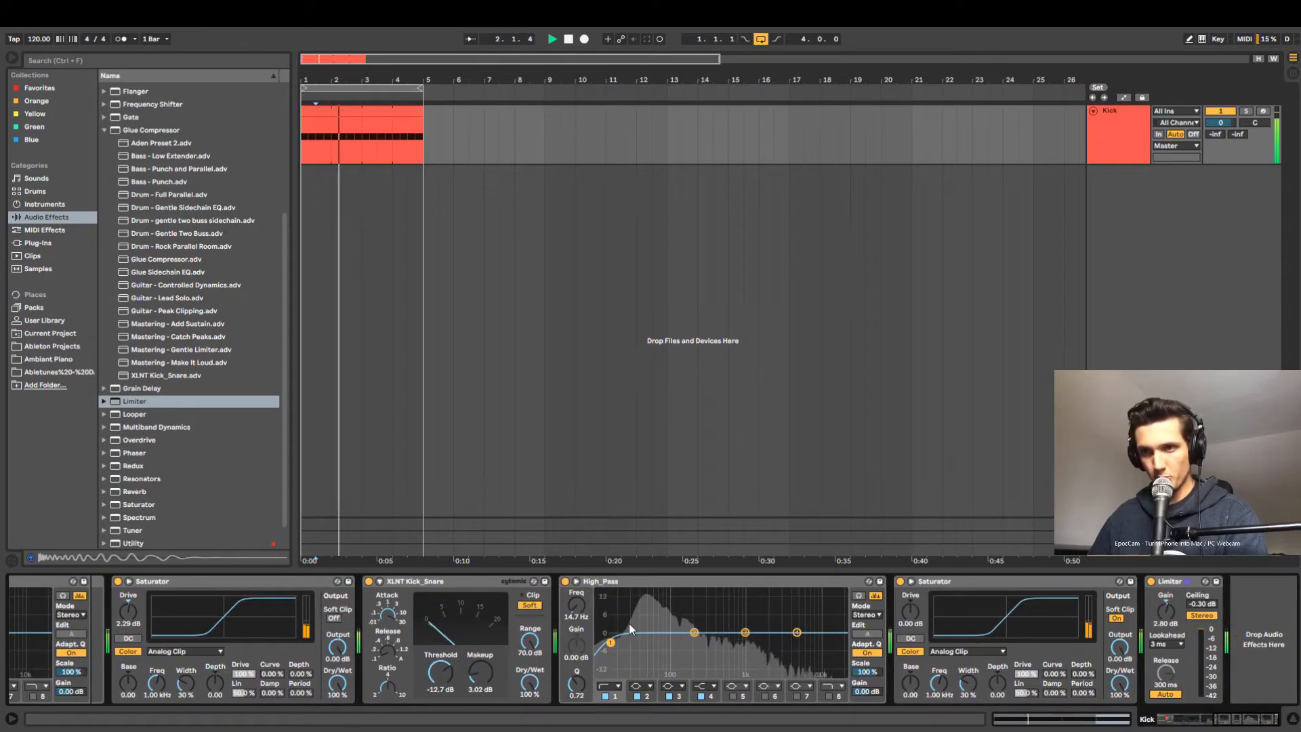
mouse_move(1245, 724)
left_mouse_down()
mouse_move(1222, 722)
mouse_move(1245, 723)
left_mouse_up()
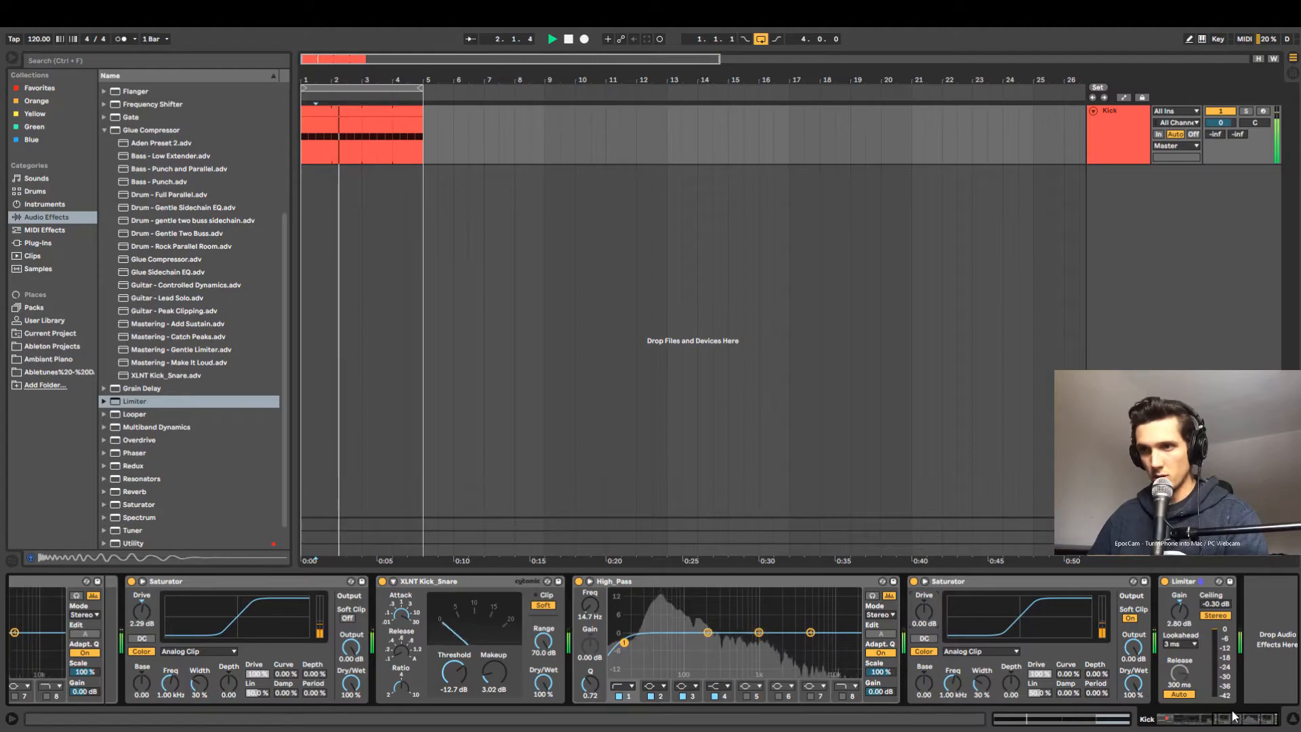
Set the Instrument Rack's Low chain volume to 1.8 dB, Mid chain volume to -4.0 dB and Transpose macro to -2 st.
left_click_drag(1232, 722, 1167, 711)
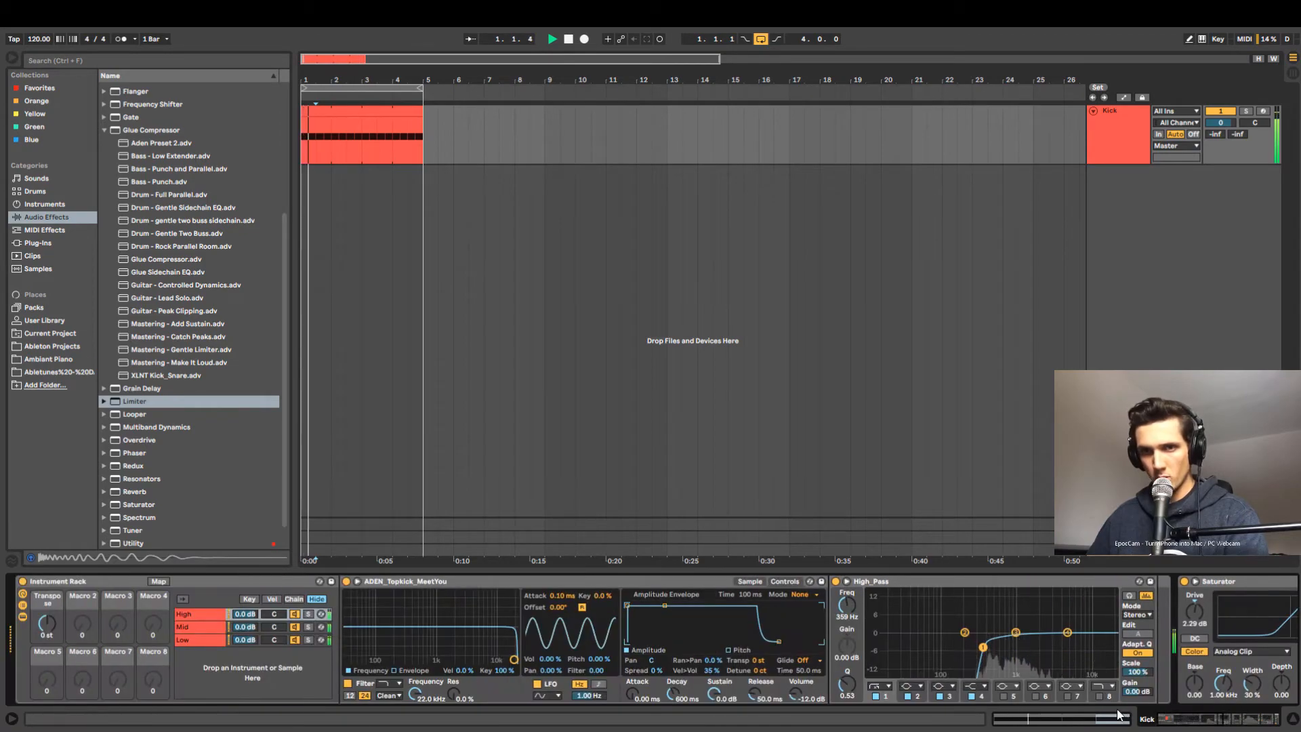
left_click(208, 641)
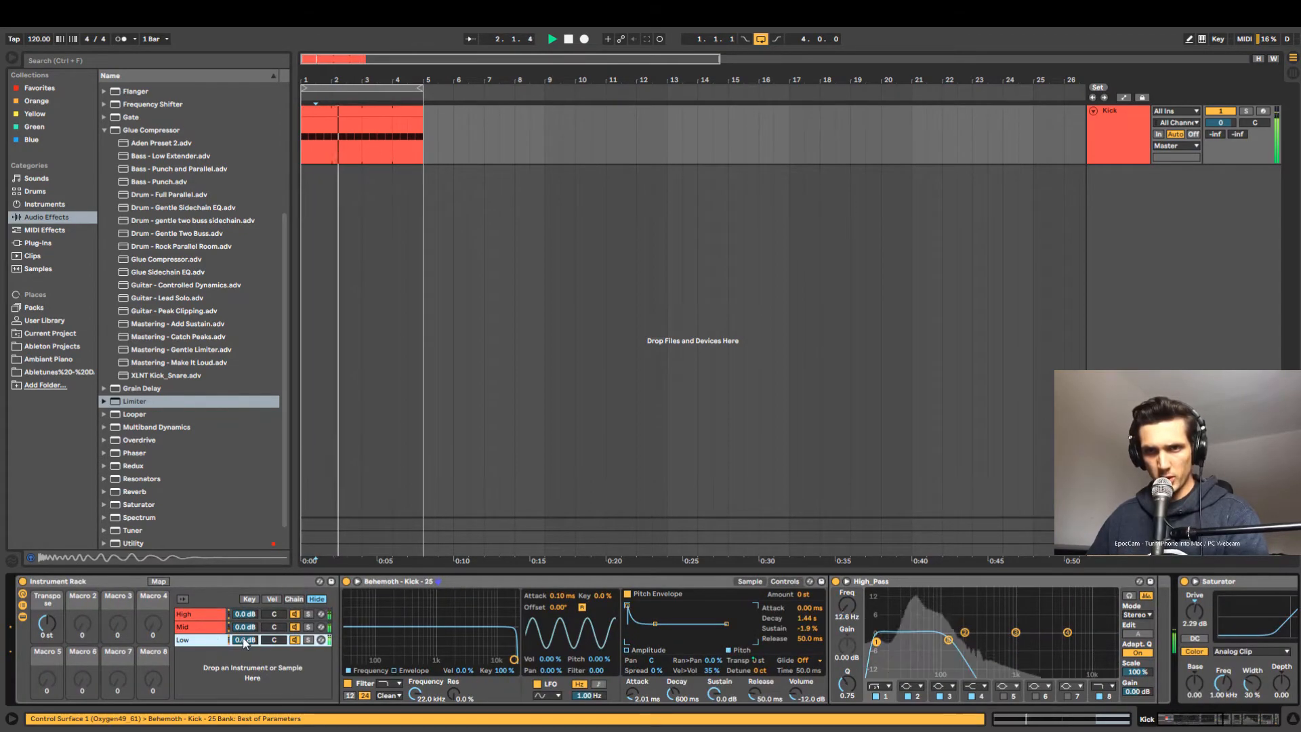
left_click_drag(245, 640, 244, 631)
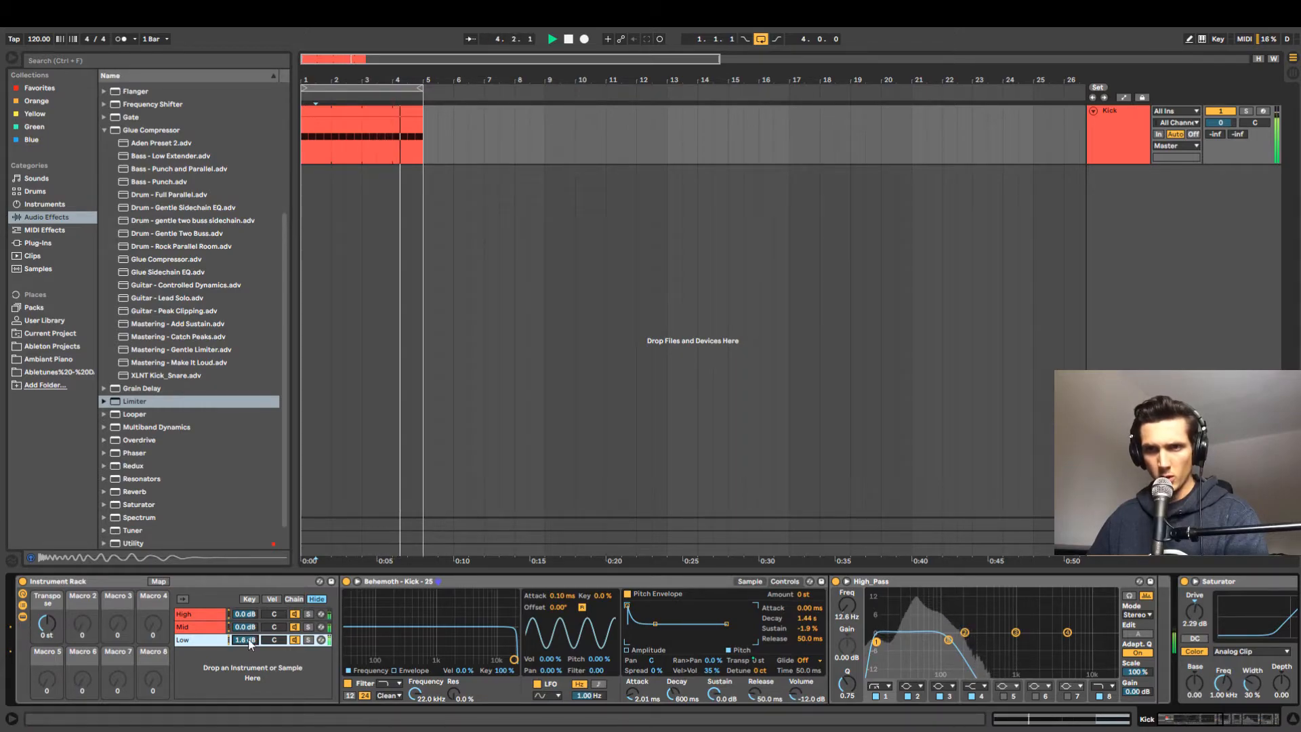
mouse_move(247, 628)
left_mouse_down()
mouse_move(247, 640)
mouse_move(248, 623)
left_mouse_up()
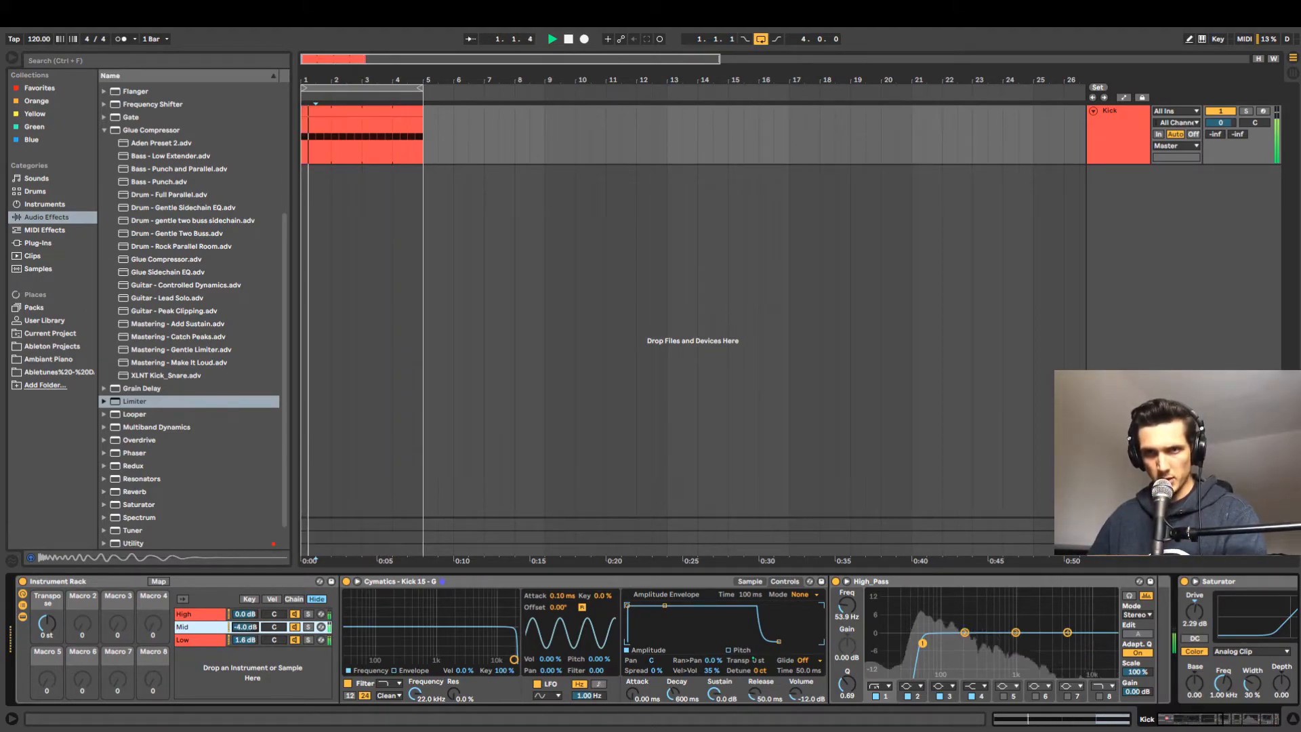
left_click_drag(46, 624, 46, 628)
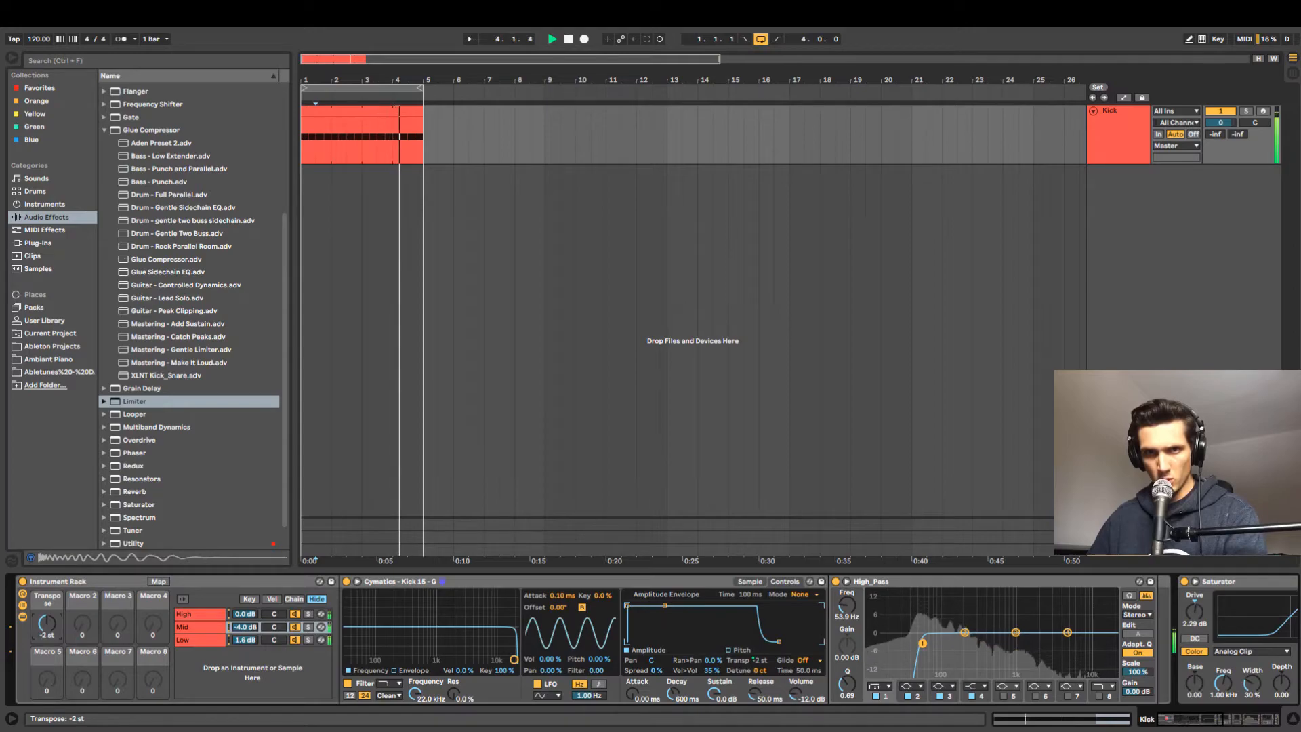
Insert the SimpleSide plug-in between the last High_Pass EQ and the second Saturator, with a 1/4-rate curve that fades out the kick's tail.
left_click_drag(1203, 726, 1262, 727)
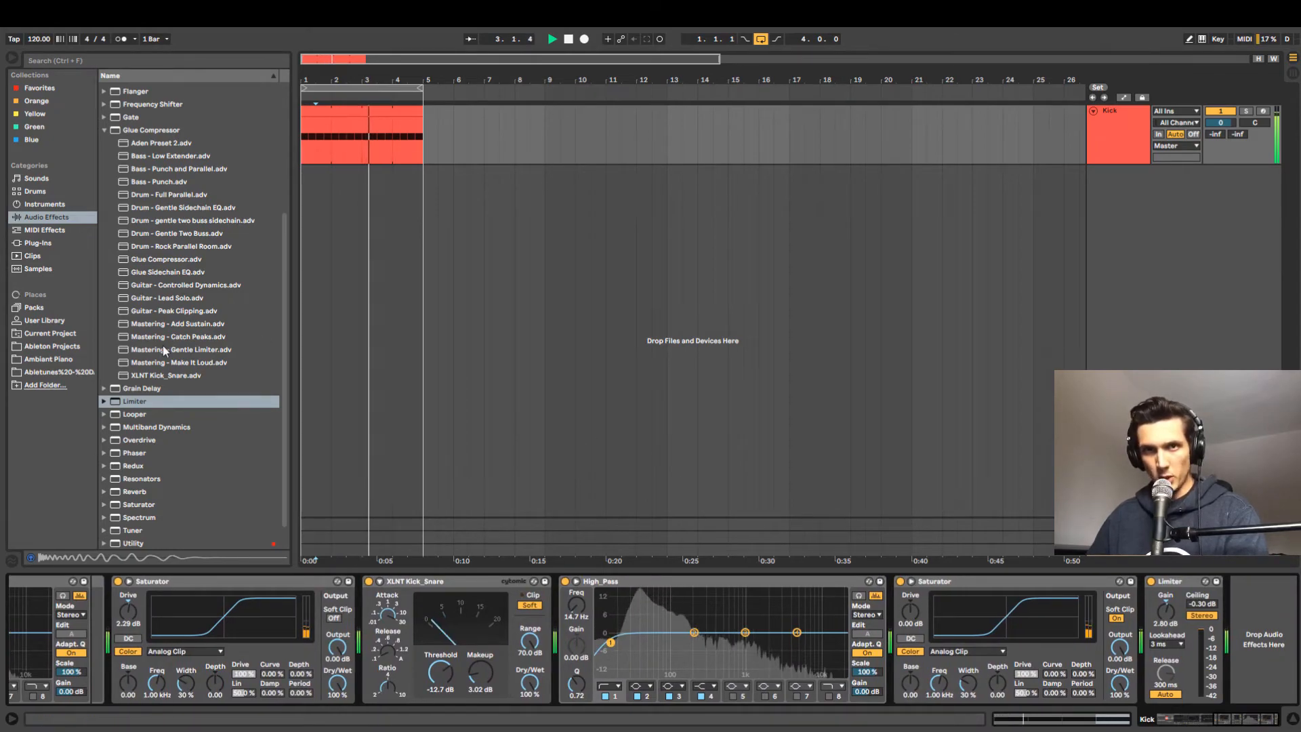
scroll(165, 380, "up", 1)
left_click(166, 441)
key("space")
scroll(187, 376, "down", 2)
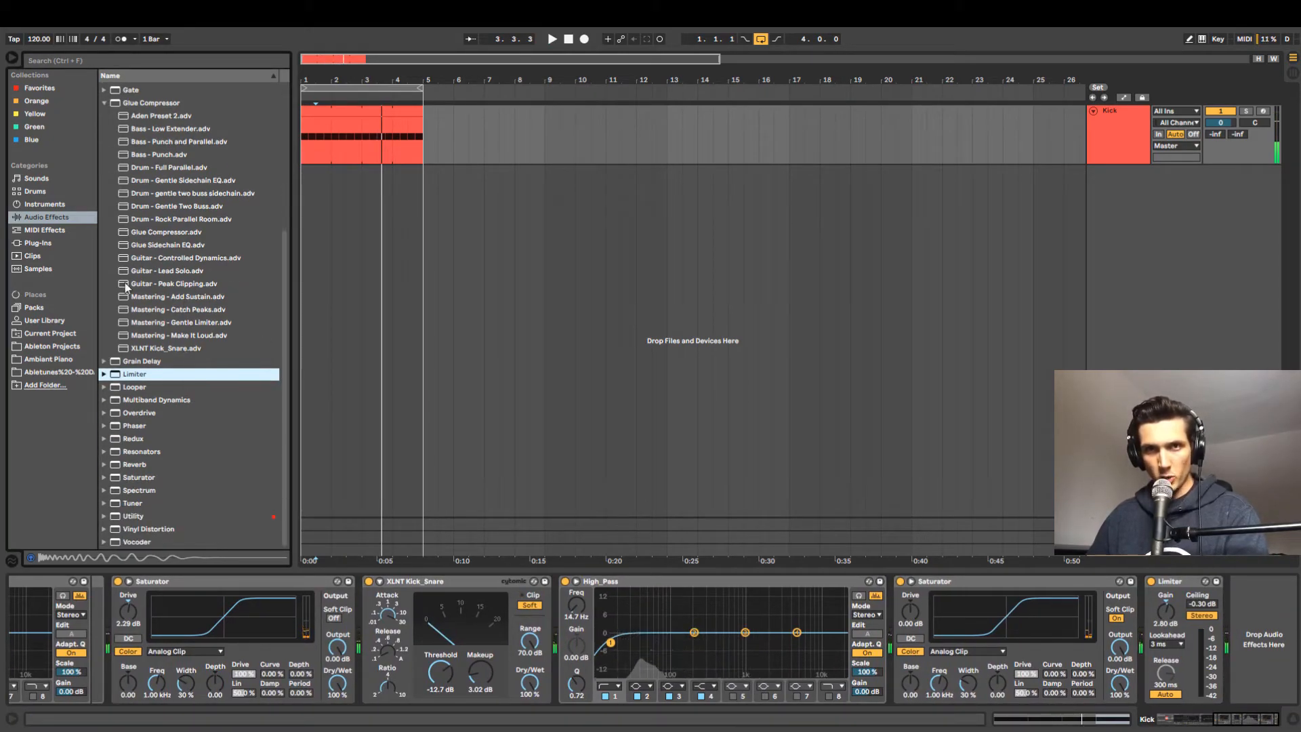
left_click(33, 243)
left_click_drag(131, 411, 801, 629)
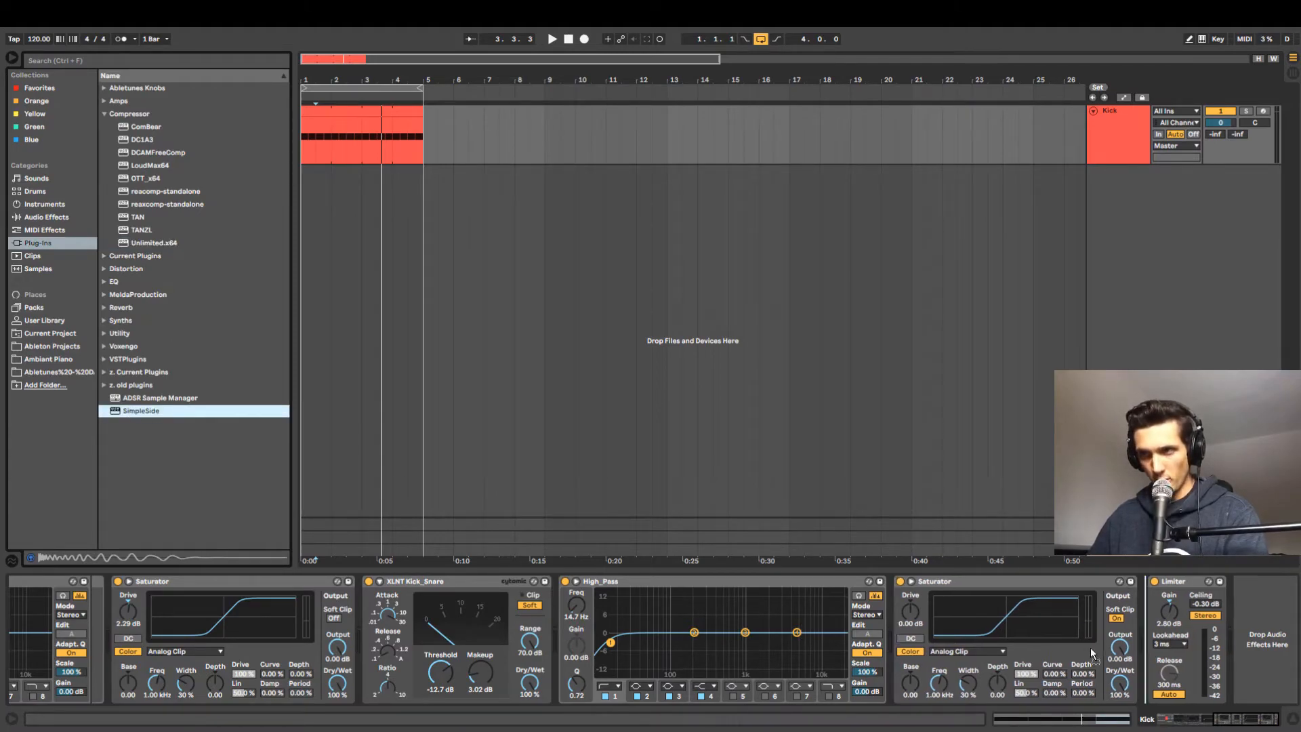
mouse_move(896, 639)
left_mouse_down()
mouse_move(540, 600)
mouse_move(846, 629)
left_mouse_up()
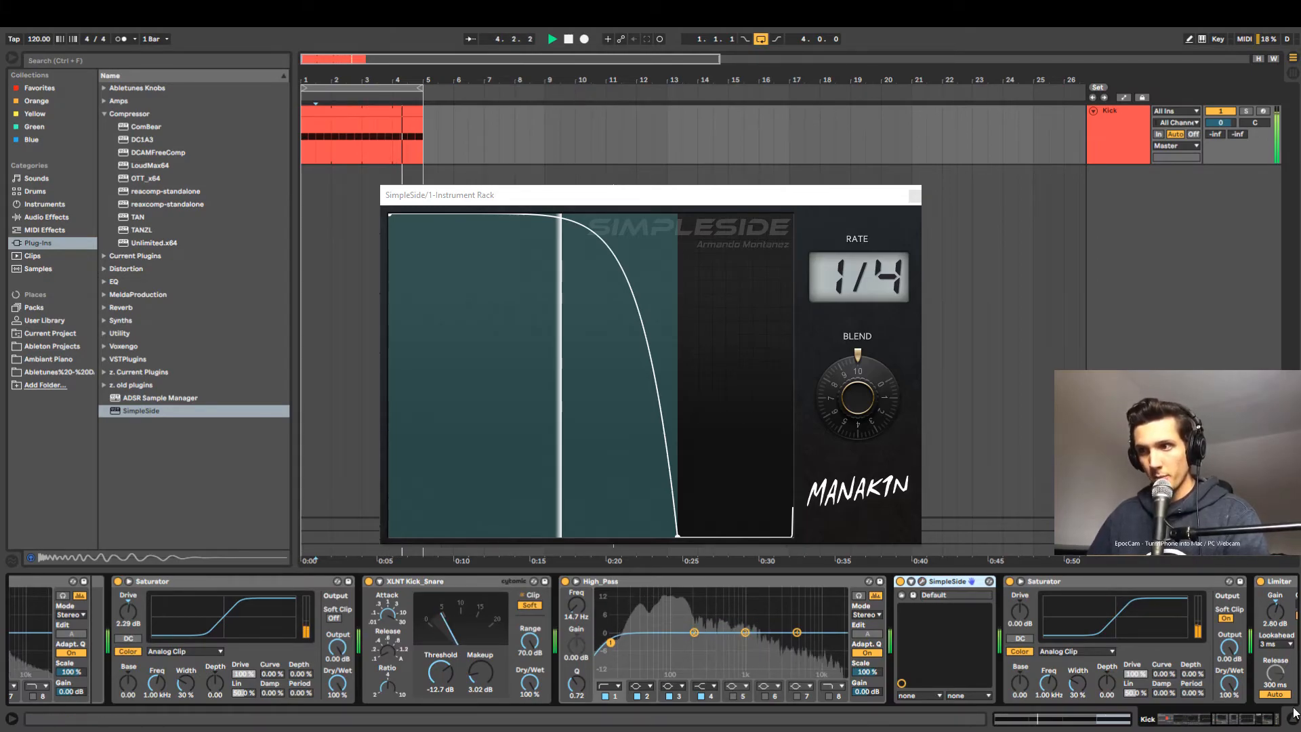
left_click(1160, 720)
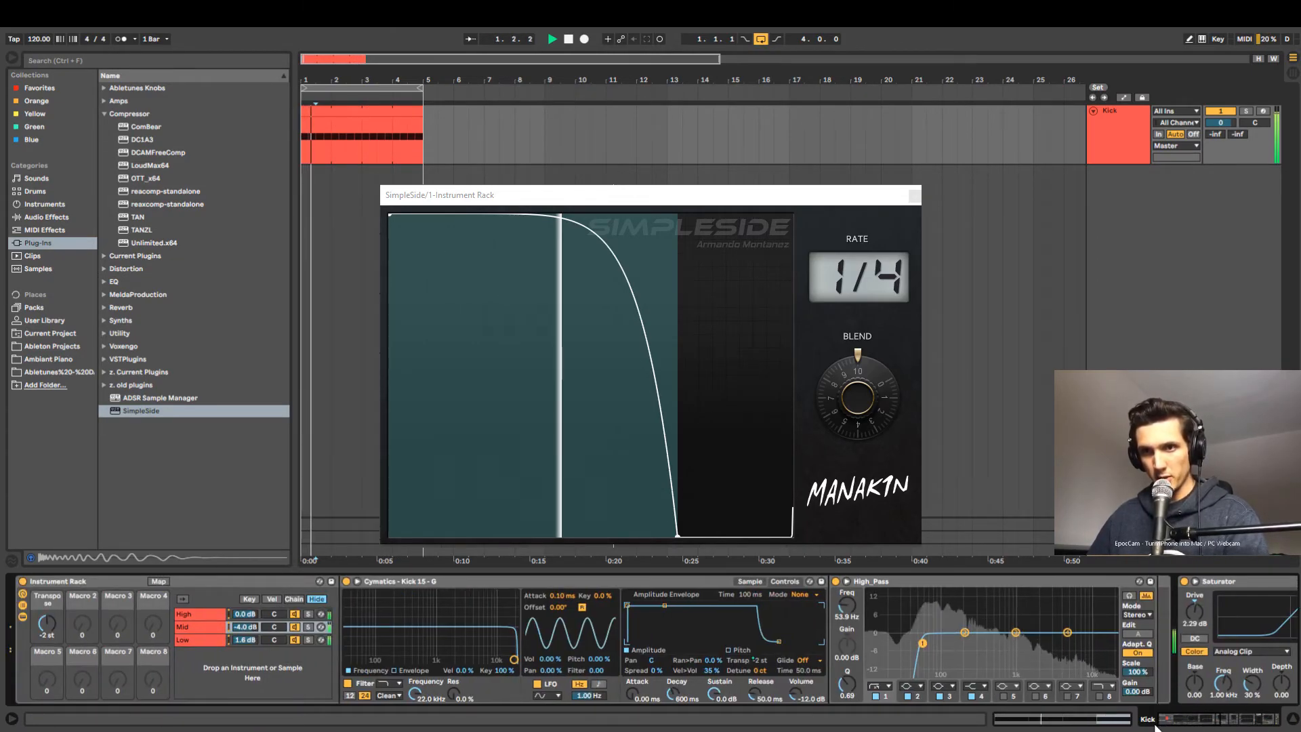
left_click(915, 196)
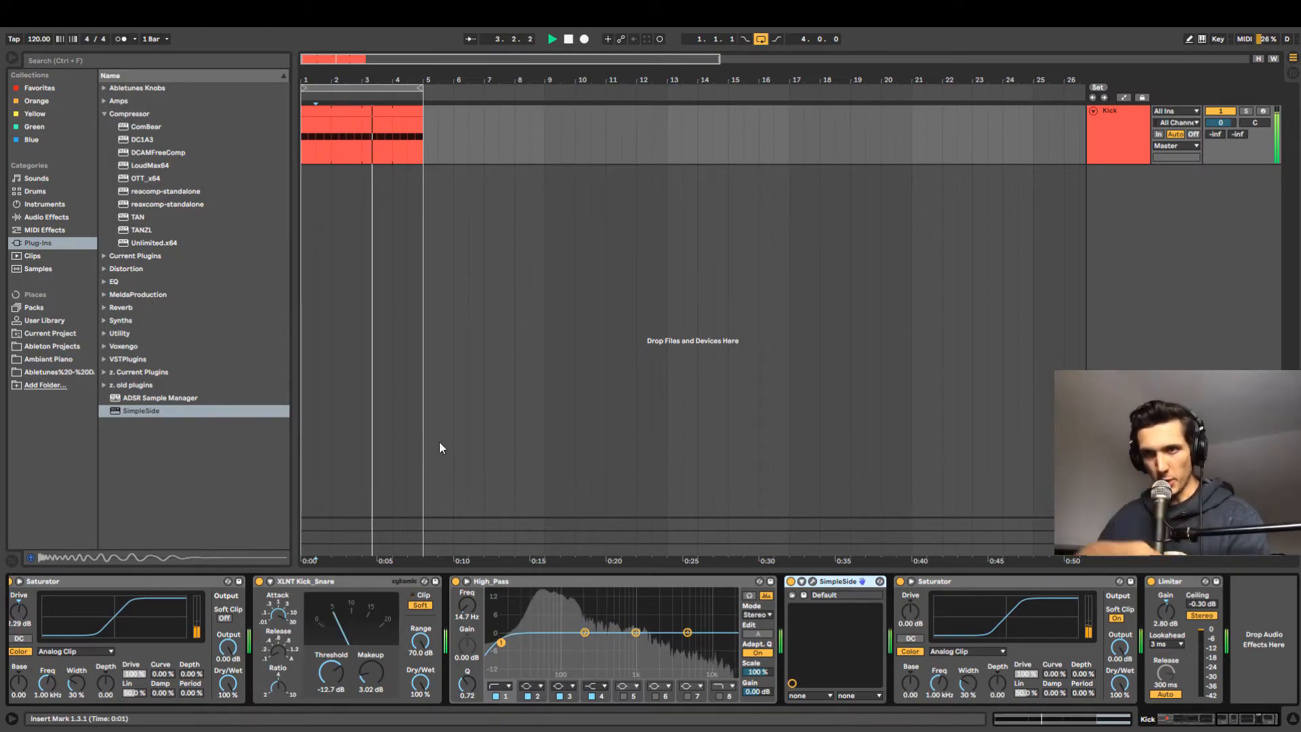
Boost band 2 of the High_Pass EQ before SimpleSide by 1.86 dB as a low shelf at 186 Hz.
left_click(663, 582)
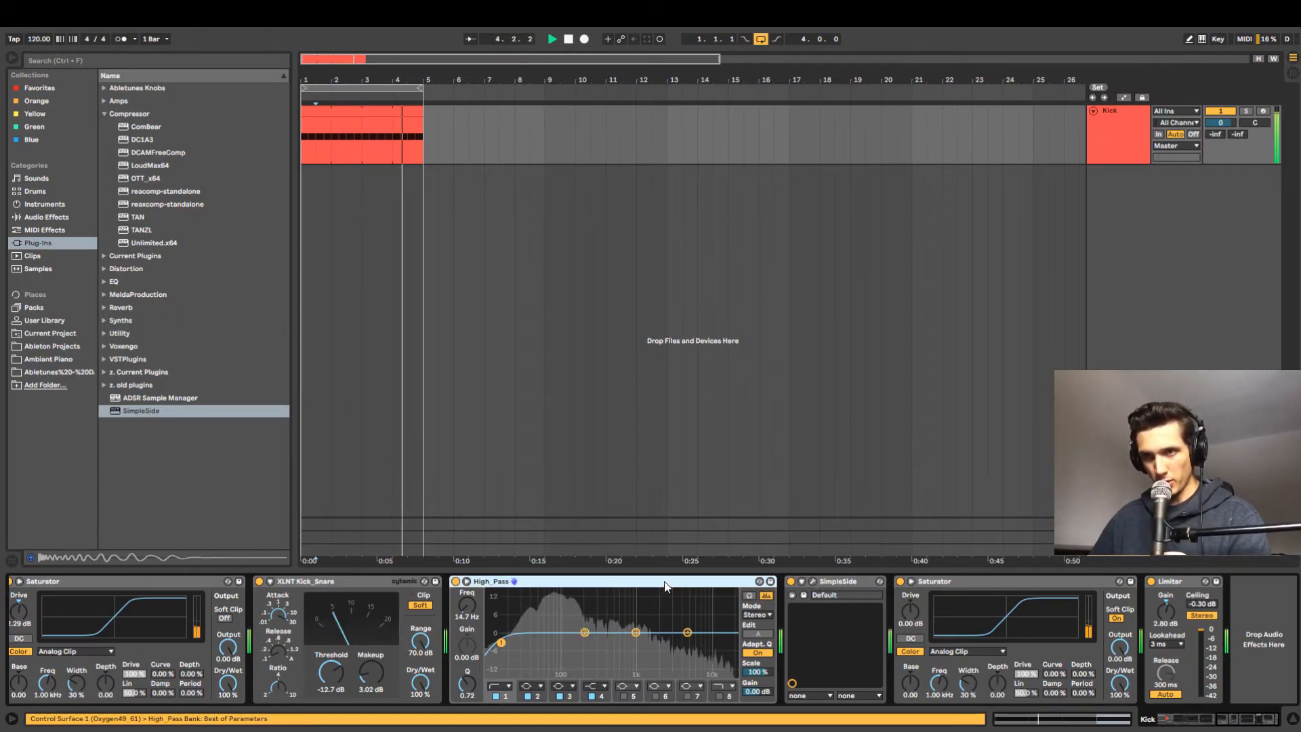
left_click_drag(585, 635, 633, 626)
mouse_move(502, 642)
left_mouse_down()
mouse_move(553, 628)
mouse_move(502, 642)
left_mouse_up()
left_click(535, 695)
left_click(538, 625)
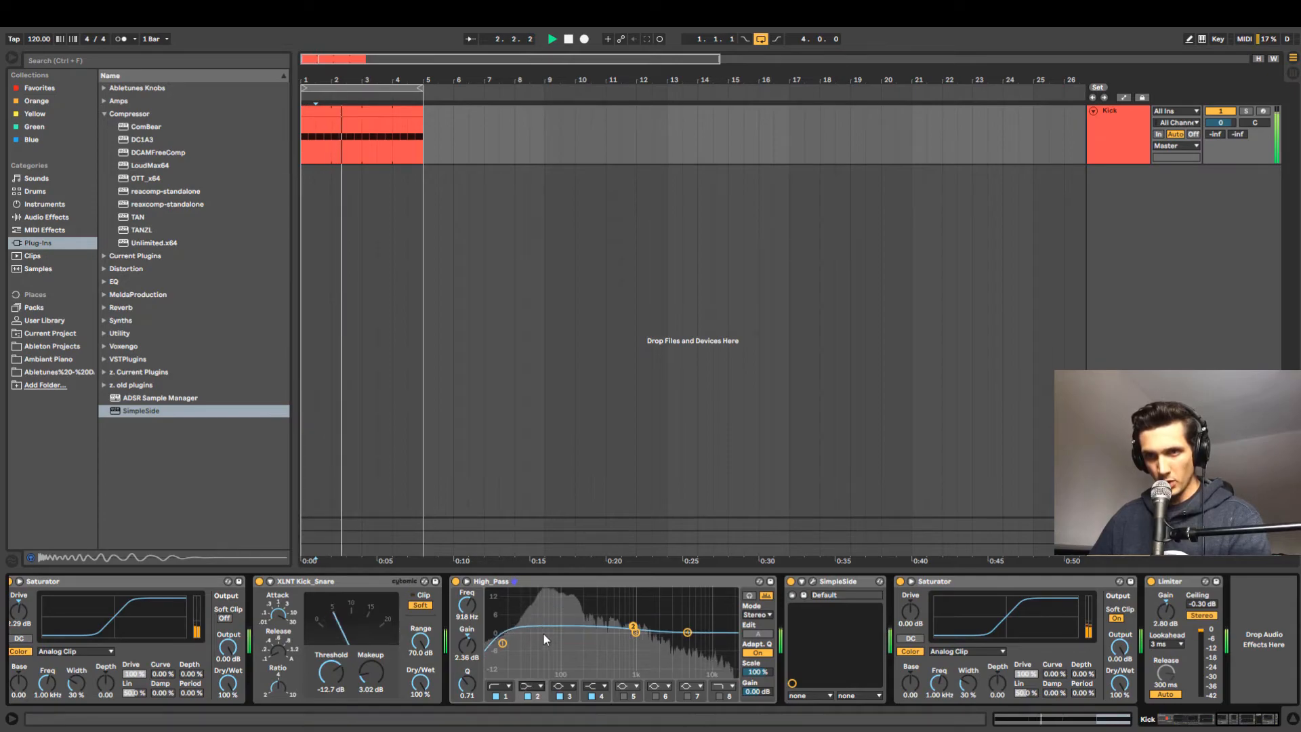
left_click_drag(633, 627, 581, 628)
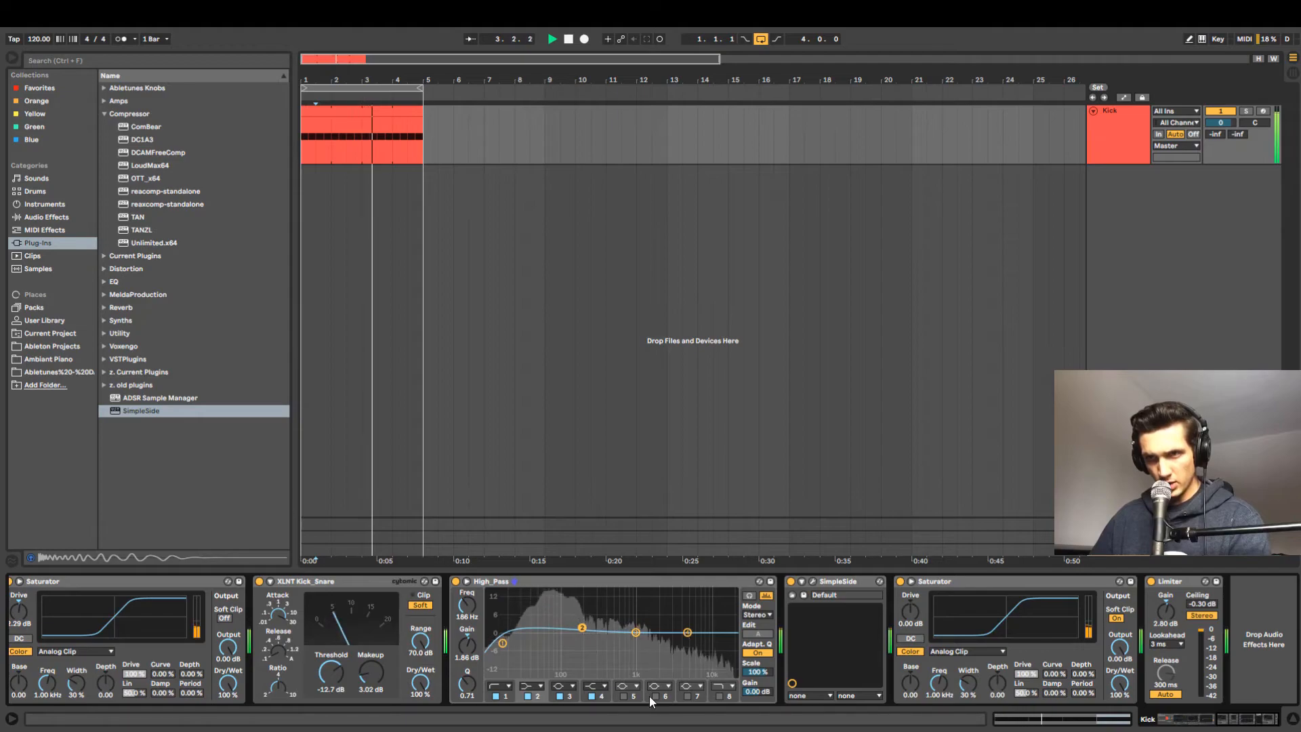
Enable band 5 of the same High_Pass EQ and set it to a -8.06 dB cut at 284 Hz, using audition mode.
double_click(561, 652)
left_click_drag(562, 633, 592, 658)
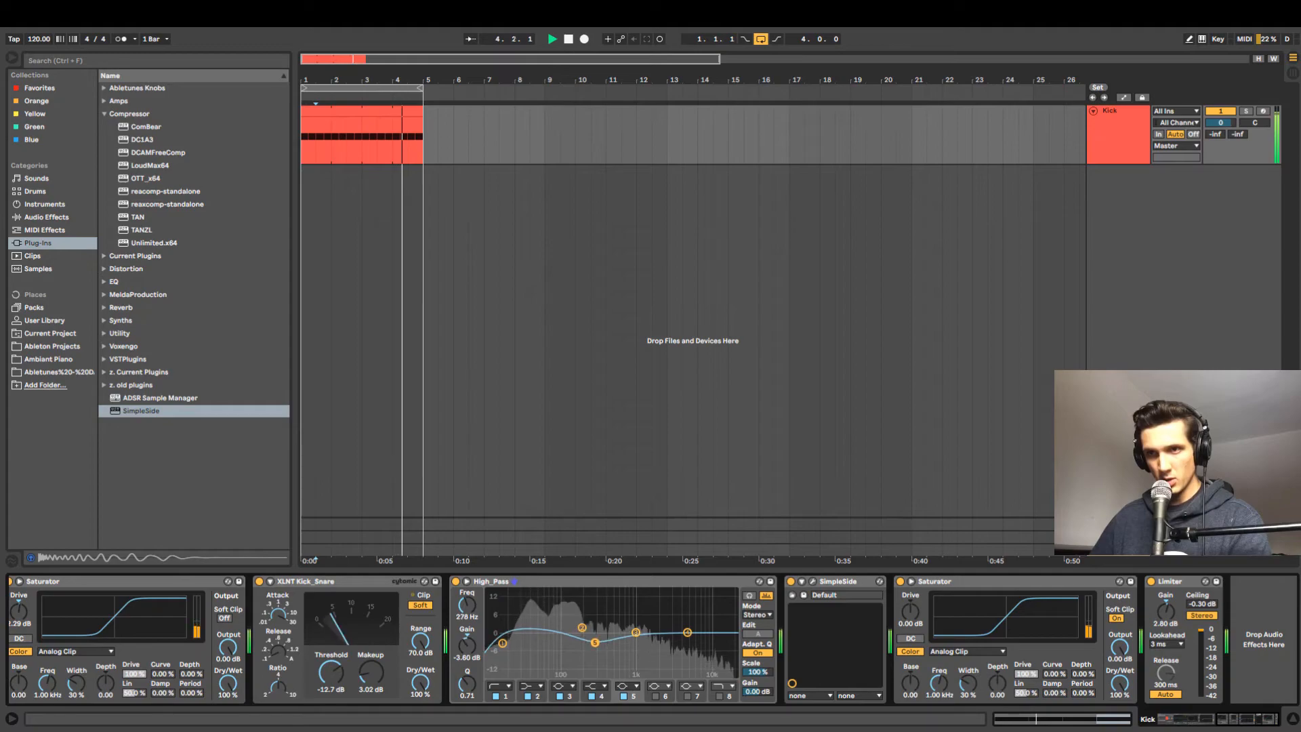
left_click_drag(595, 643, 595, 655)
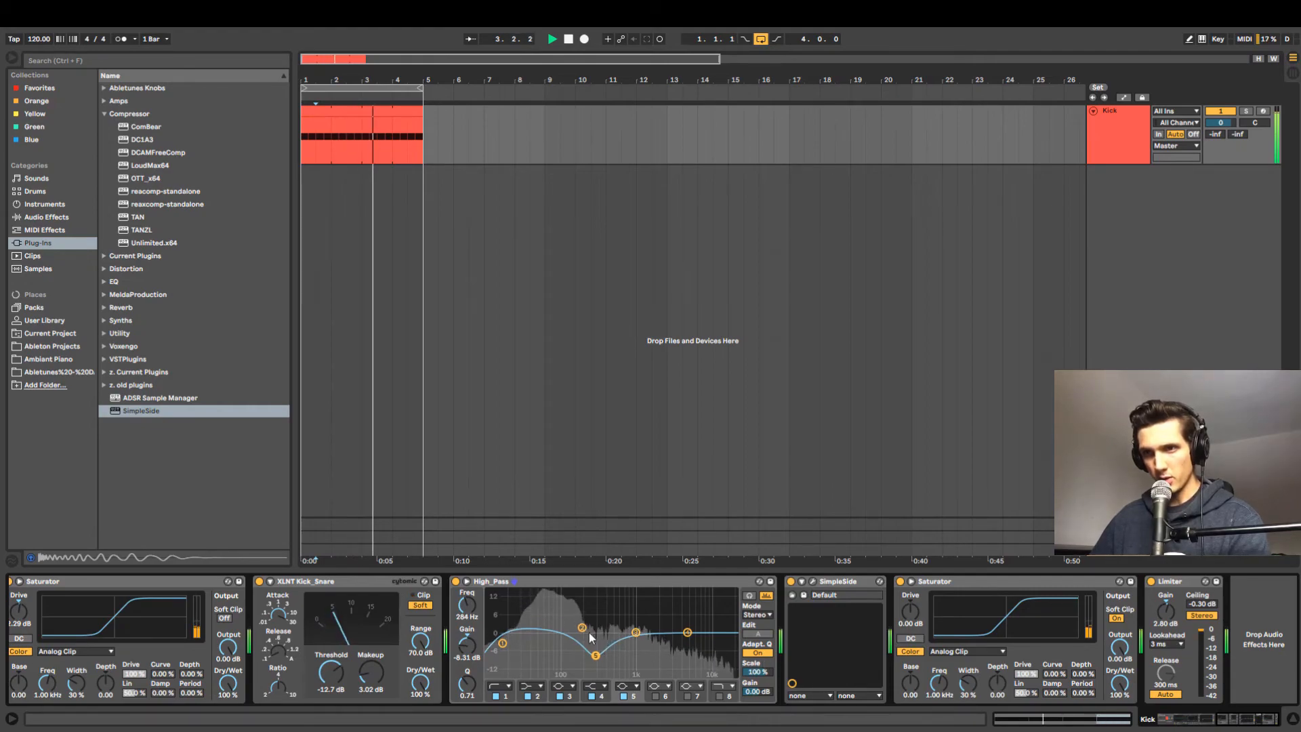
left_click(750, 595)
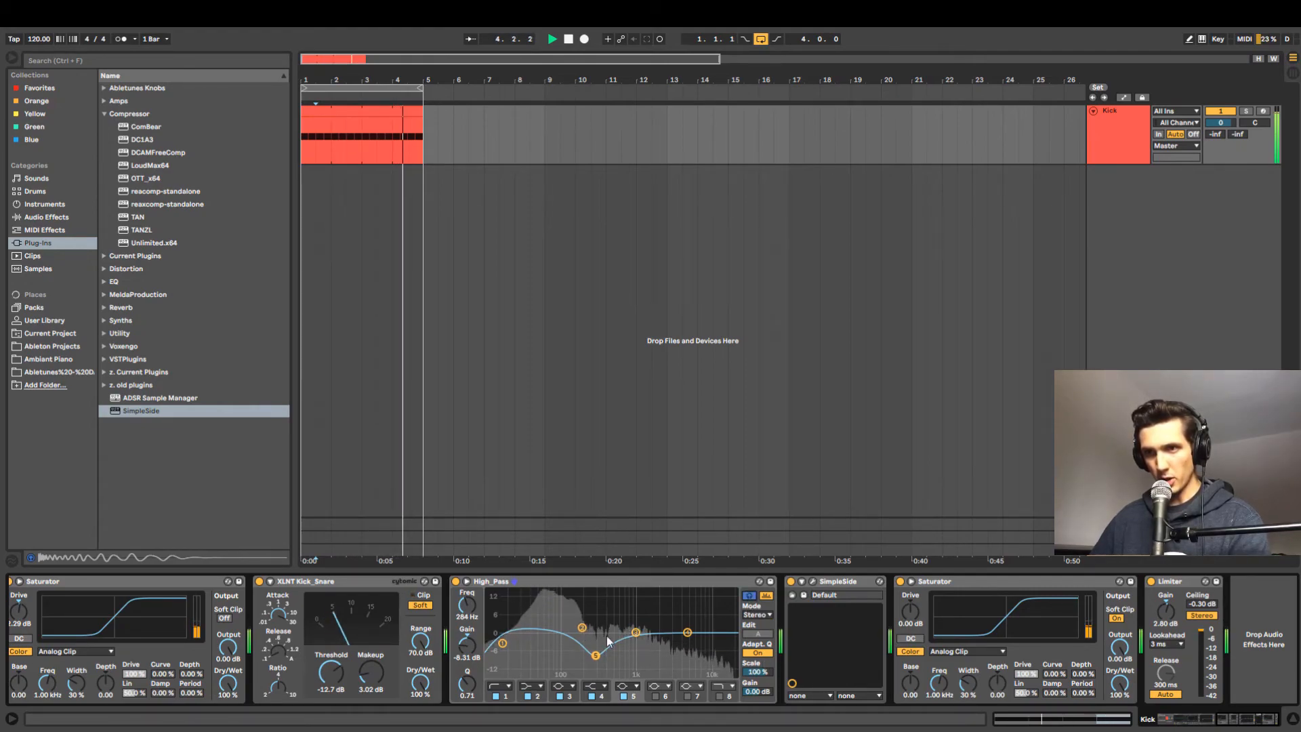
left_click_drag(592, 660, 592, 658)
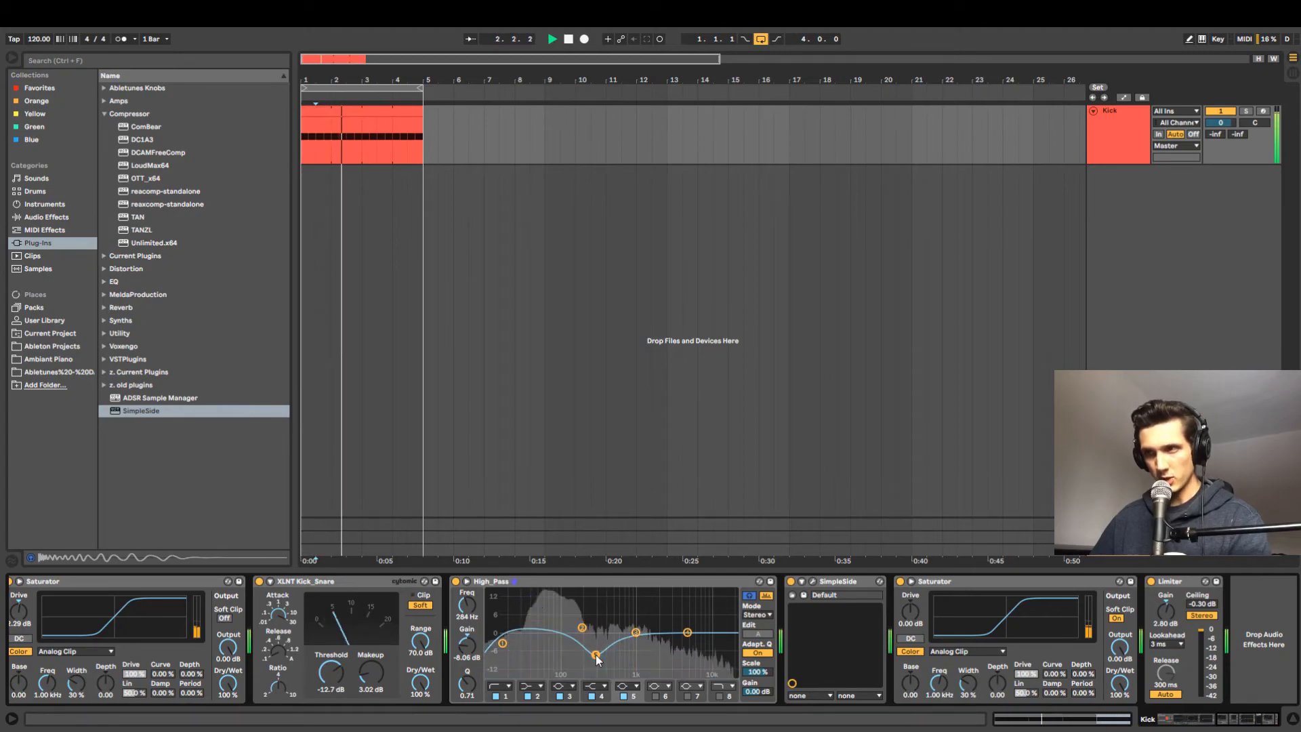
left_click(750, 596)
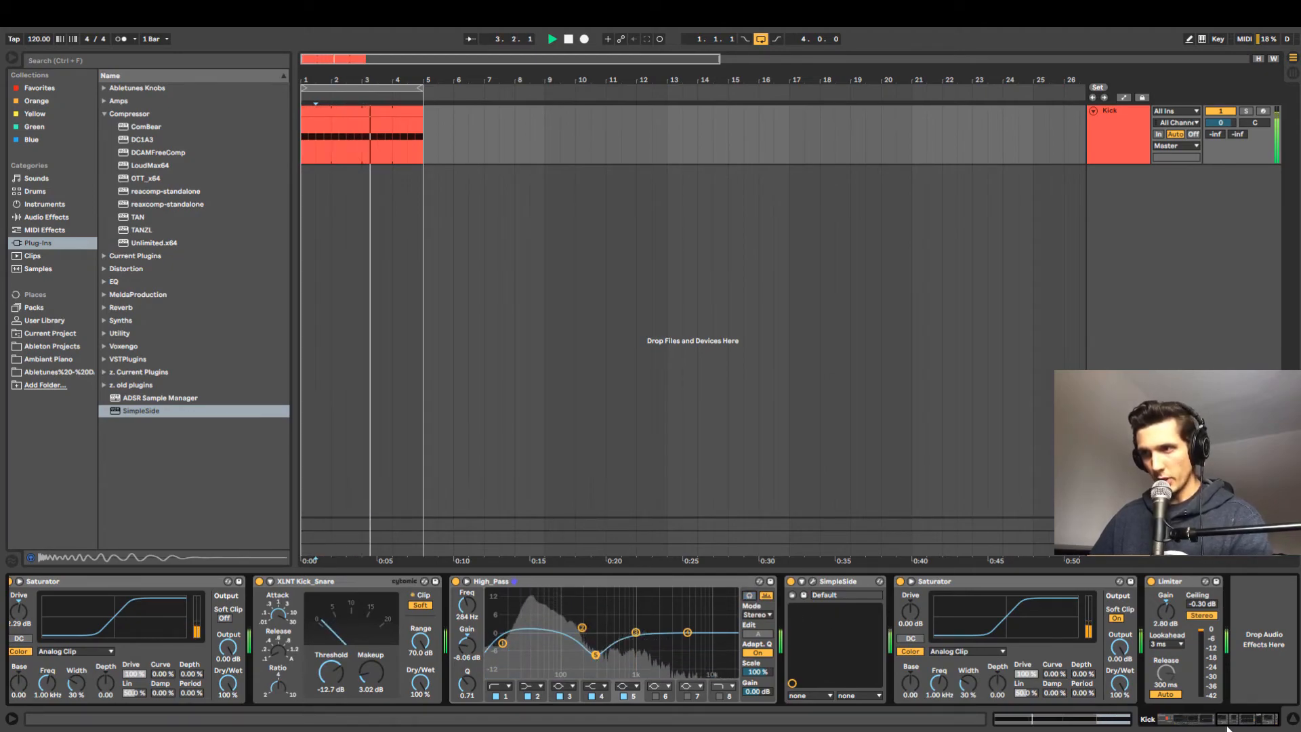
Insert bx_subfilter before SimpleSide with Tight Punch at 27 Hz and Low End at -10.0, and bypass it to compare the sound.
left_click(108, 282)
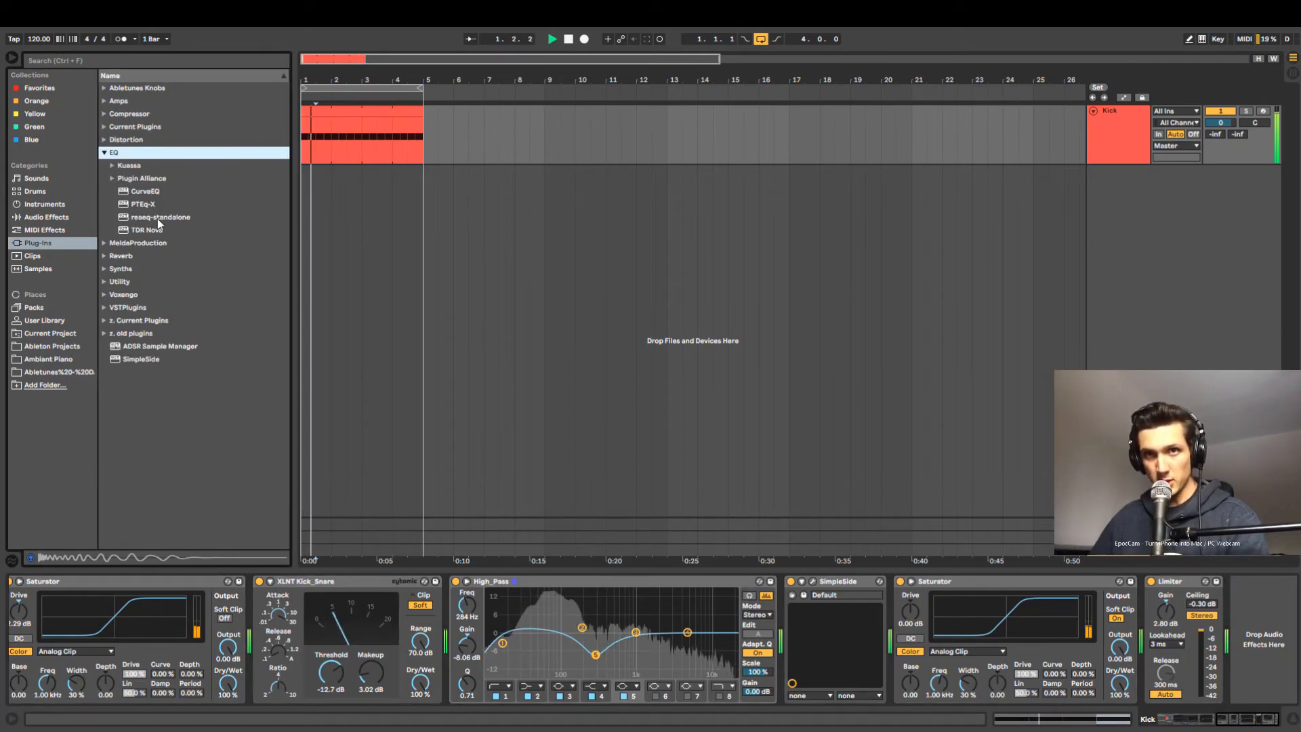
left_click(113, 178)
mouse_move(144, 197)
left_mouse_down()
mouse_move(691, 535)
mouse_move(793, 633)
left_mouse_up()
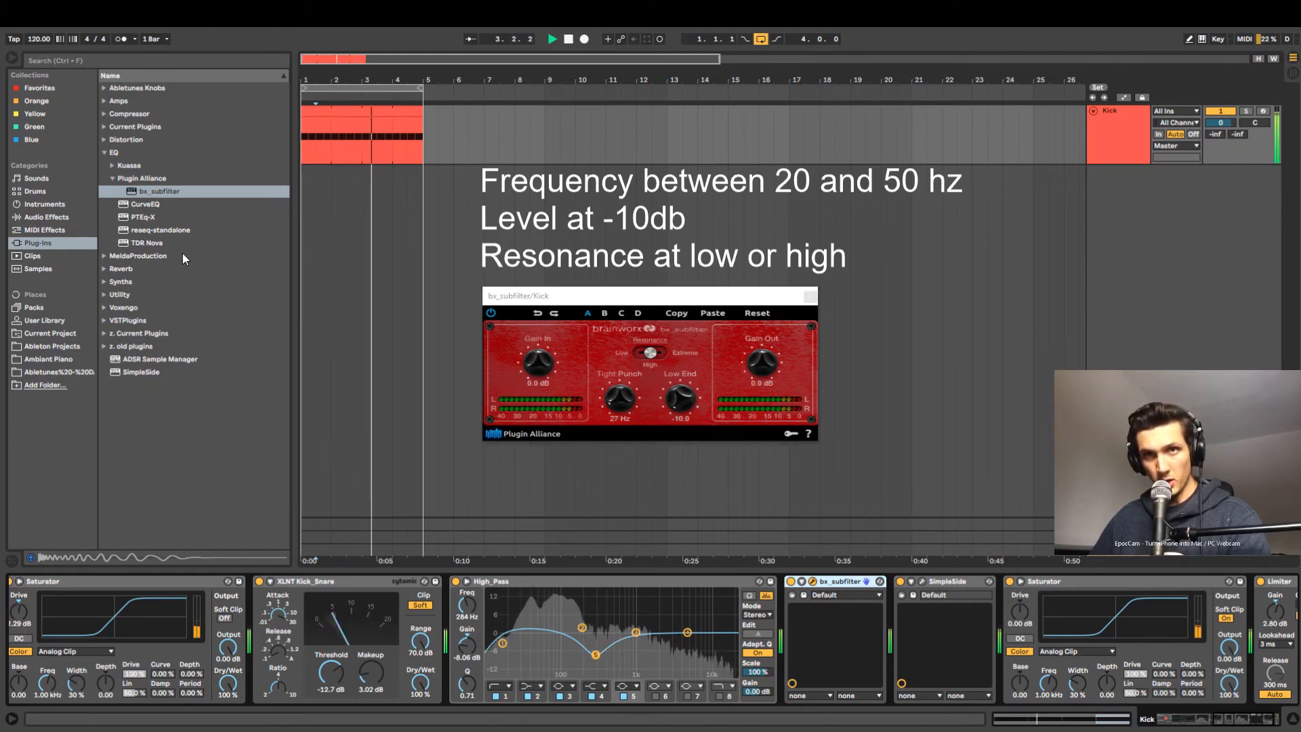
left_click(792, 582)
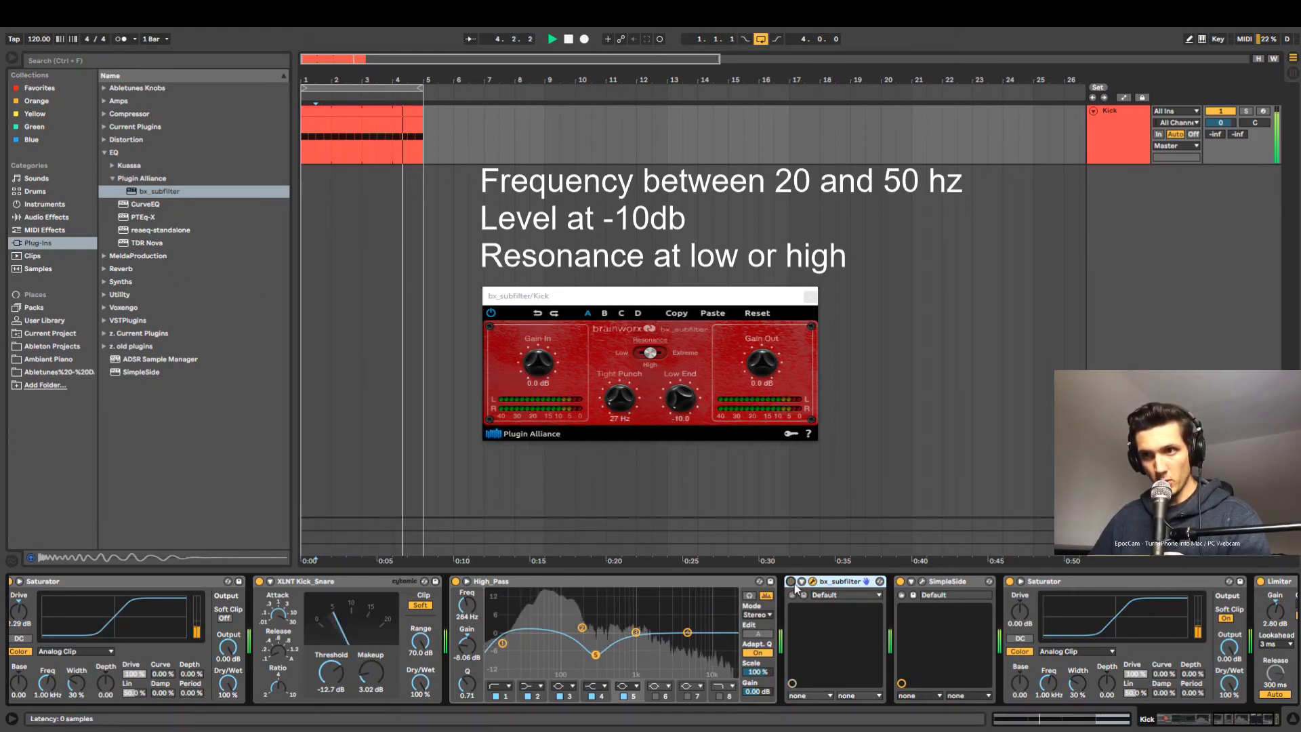
Turn bx_subfilter back on and insert the Kuassa basiQ equalizer between bx_subfilter and SimpleSide.
left_click(794, 585)
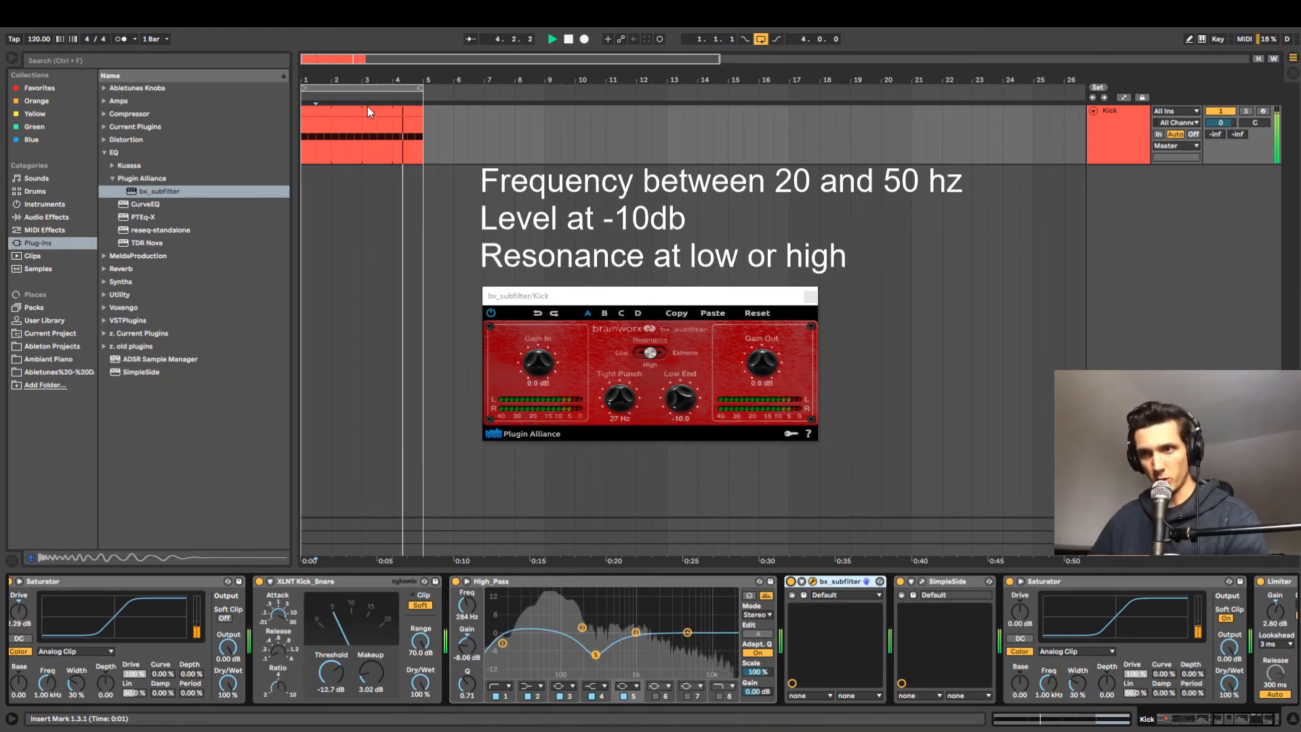
key("ctrl+alt+p")
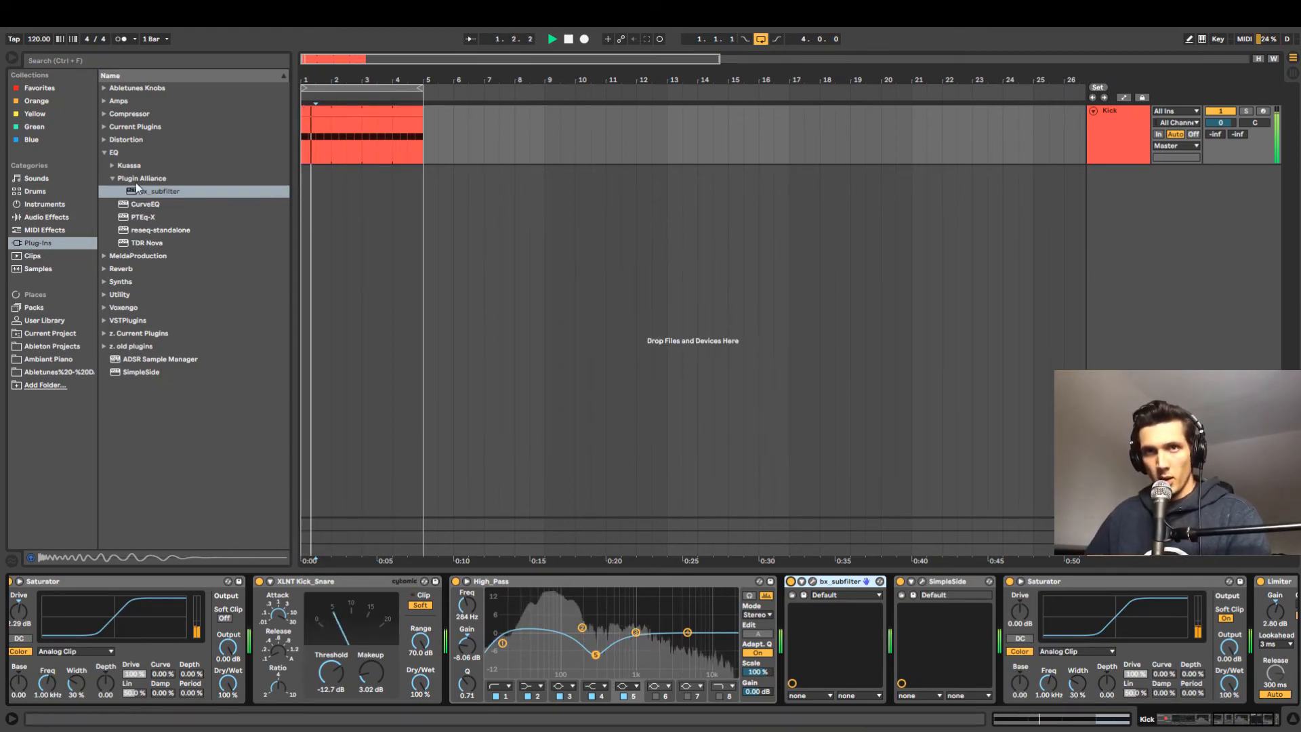
left_click(114, 166)
left_click(146, 180)
mouse_move(149, 191)
left_mouse_down()
mouse_move(897, 668)
mouse_move(901, 633)
left_mouse_up()
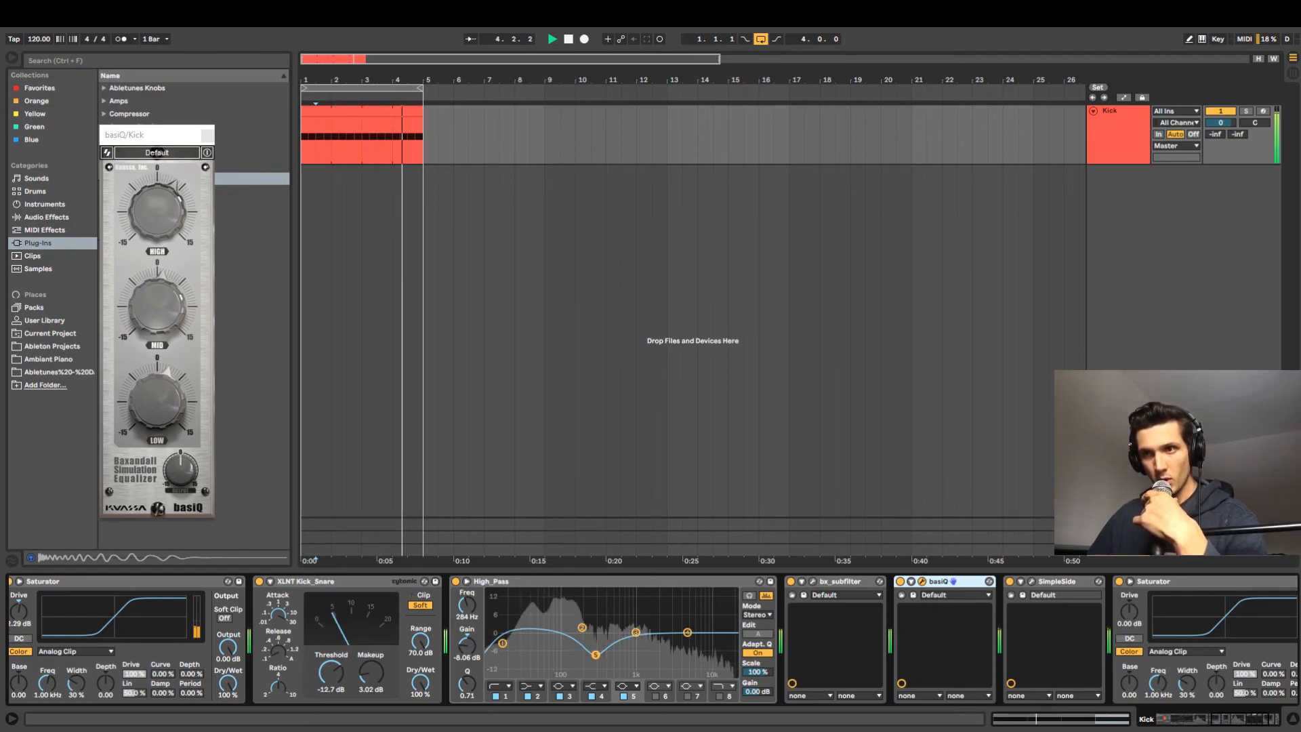
Close the basiQ window and look over the Kick track's device chain from the sampler through to SimpleSide.
left_click(1180, 719)
left_click(1239, 721)
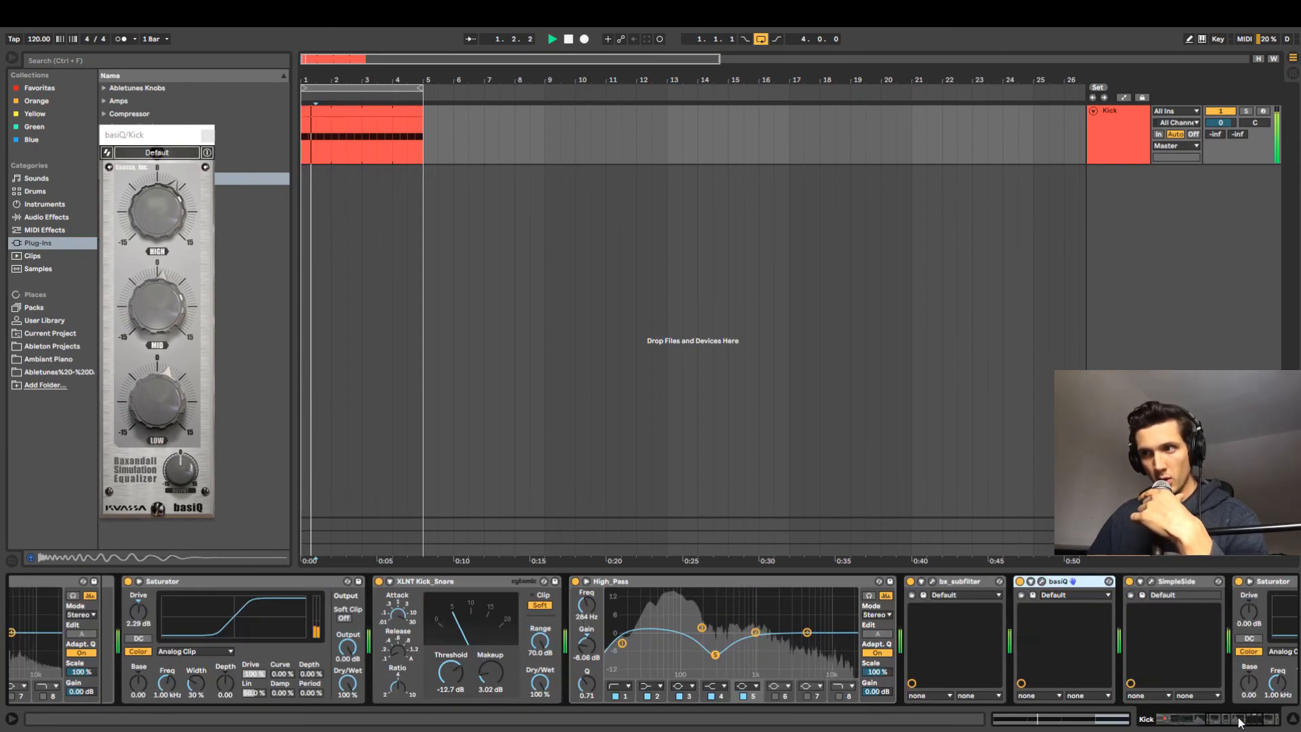
left_click(1259, 720)
left_click(208, 134)
left_click(1228, 720)
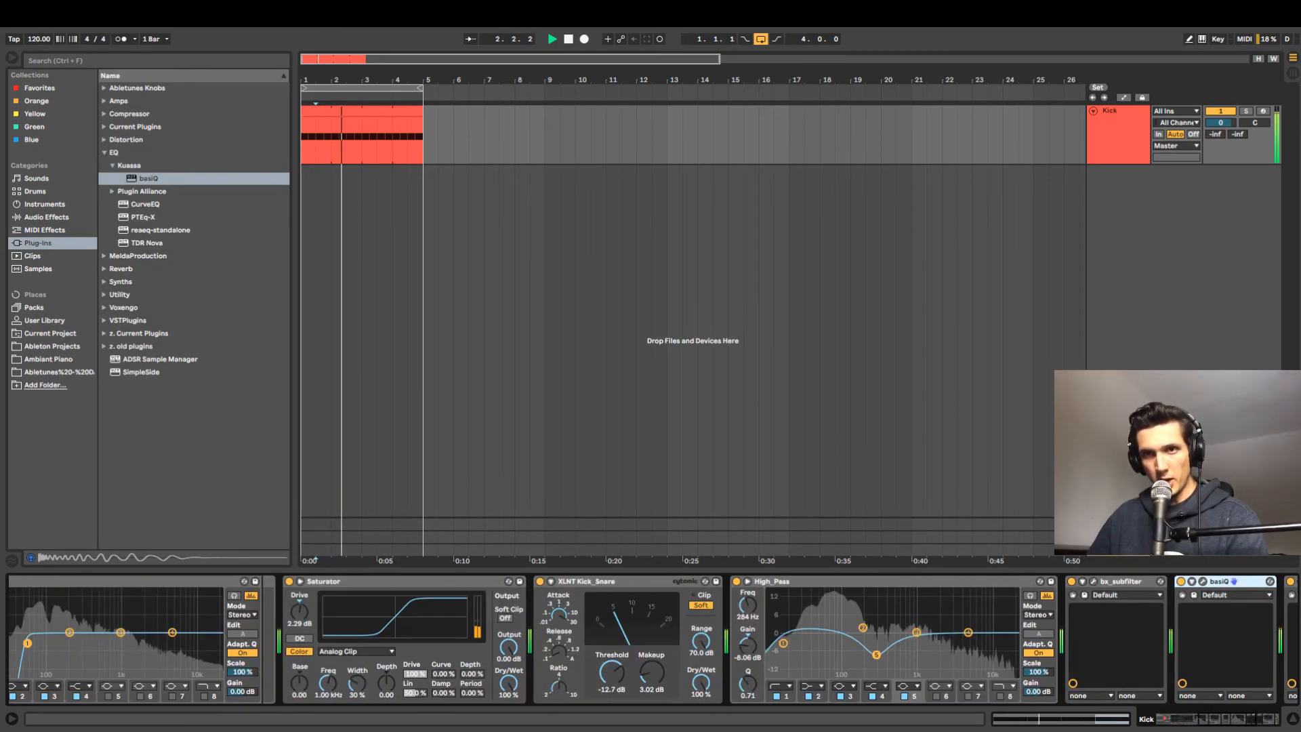
left_click(1178, 719)
left_click(1215, 720)
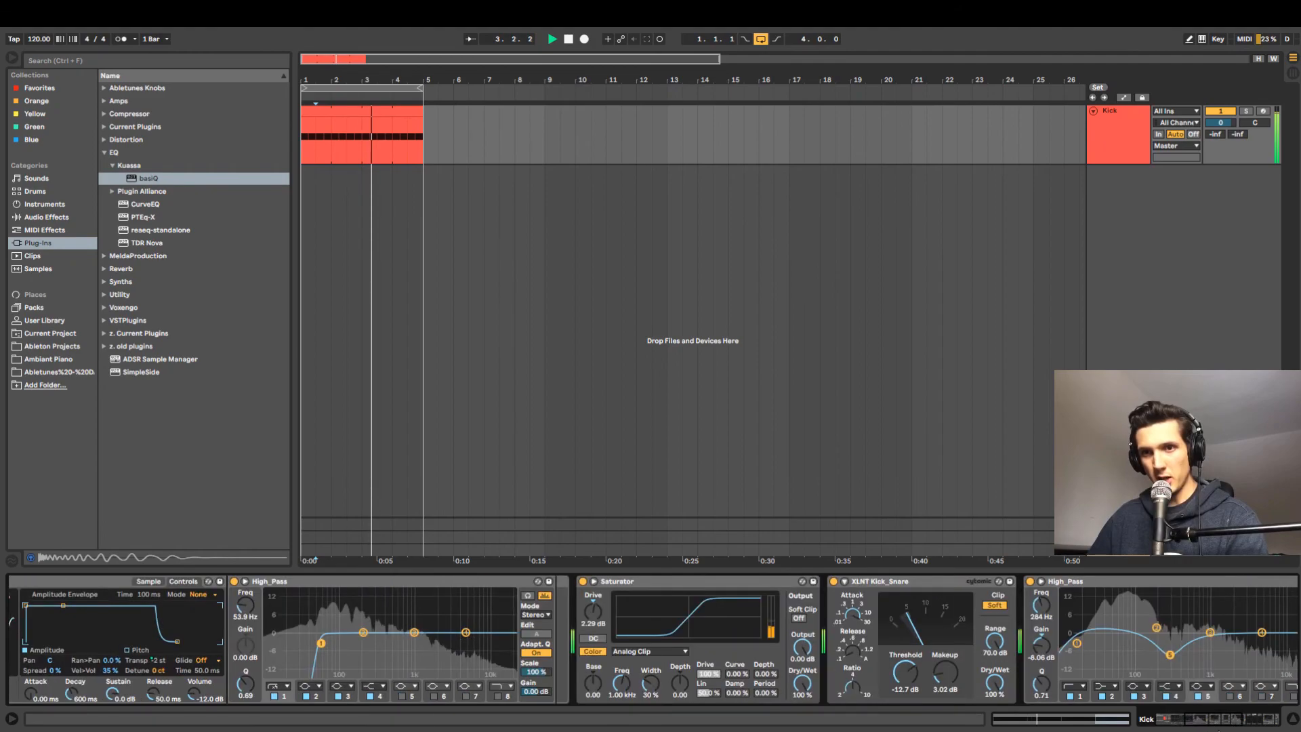
Group the Kick track's whole chain, from the Instrument Rack to the Limiter, into an outer rack and toggle its device display.
left_click(1254, 721)
left_click(1171, 581)
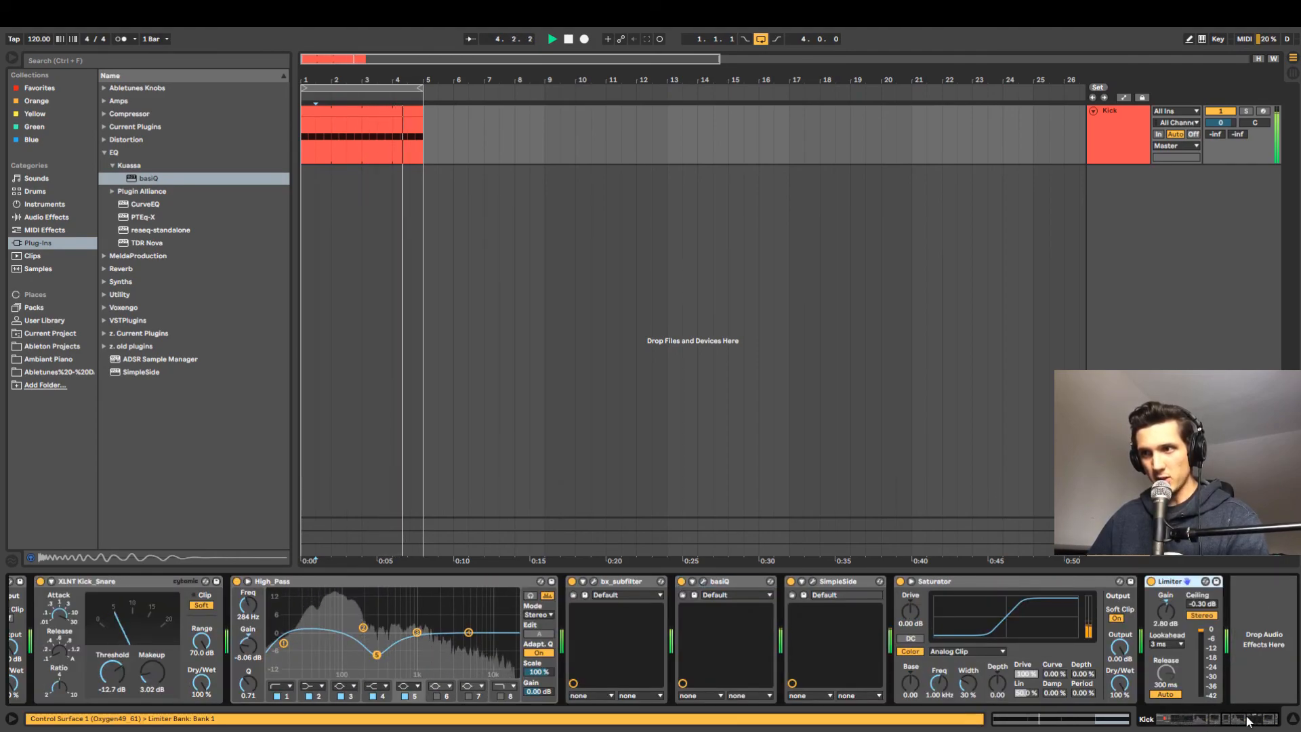
left_click(1169, 720)
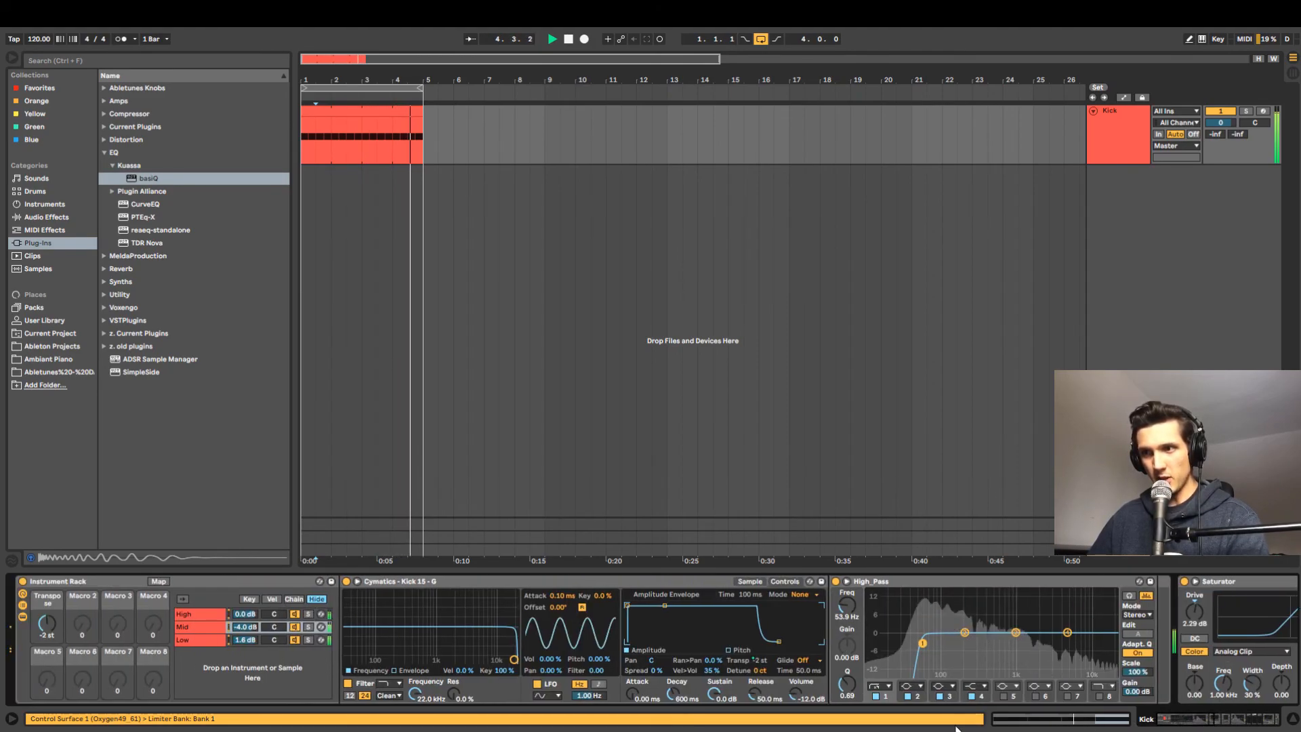
left_click(106, 583)
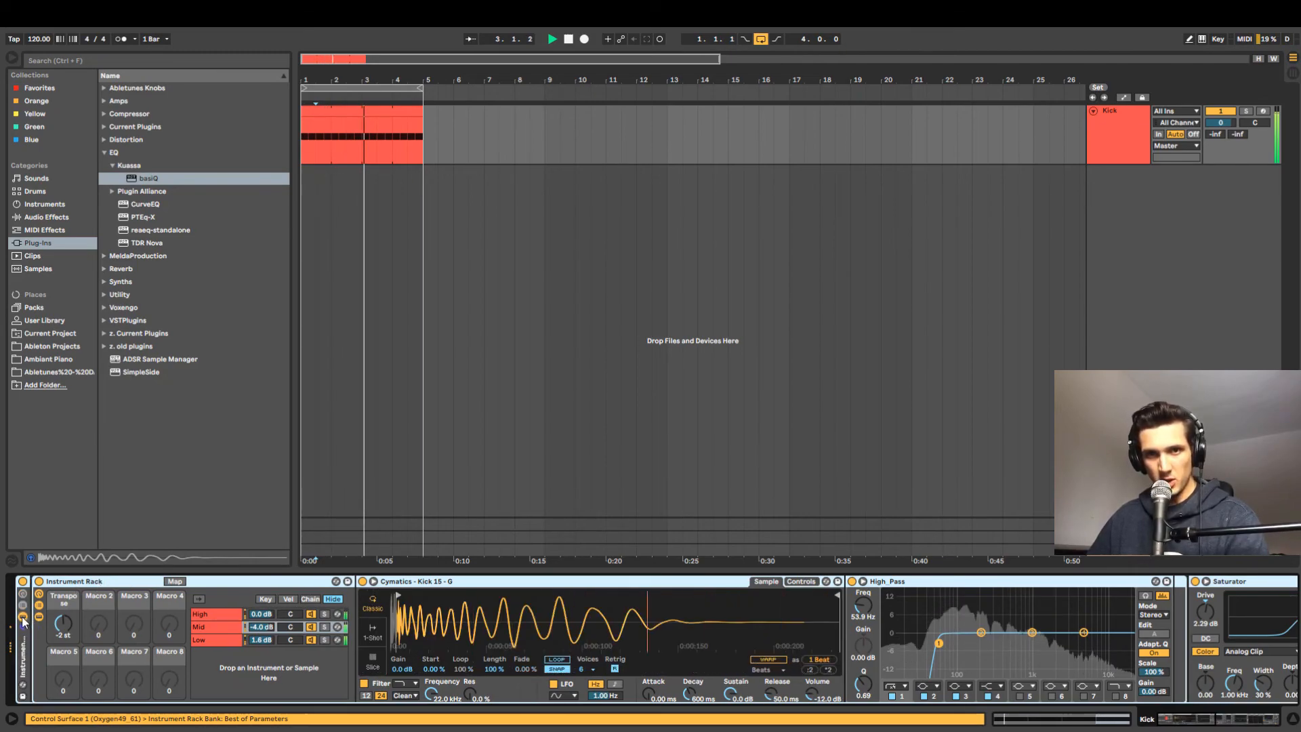
double_click(24, 619)
double_click(24, 620)
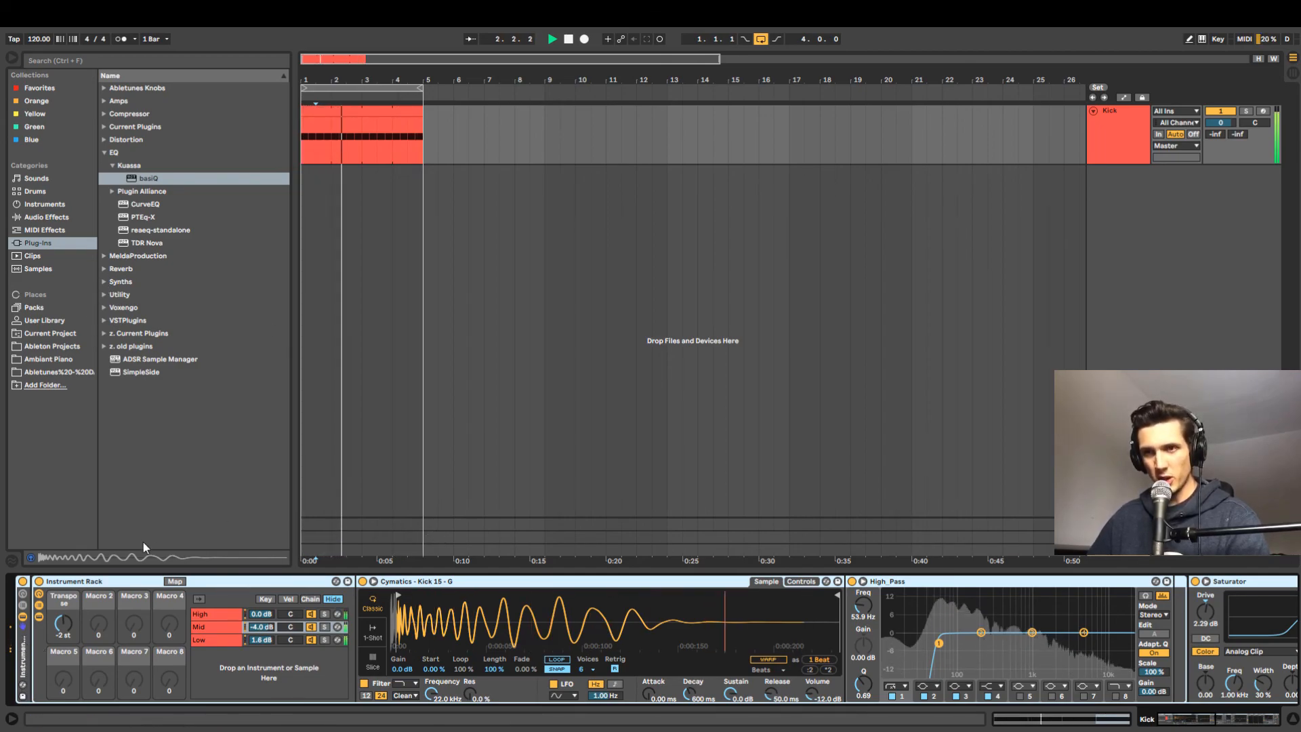
Examine the sample and EQ in the High, Mid and Low chains, plus the effects that follow the layered rack.
left_click(207, 616)
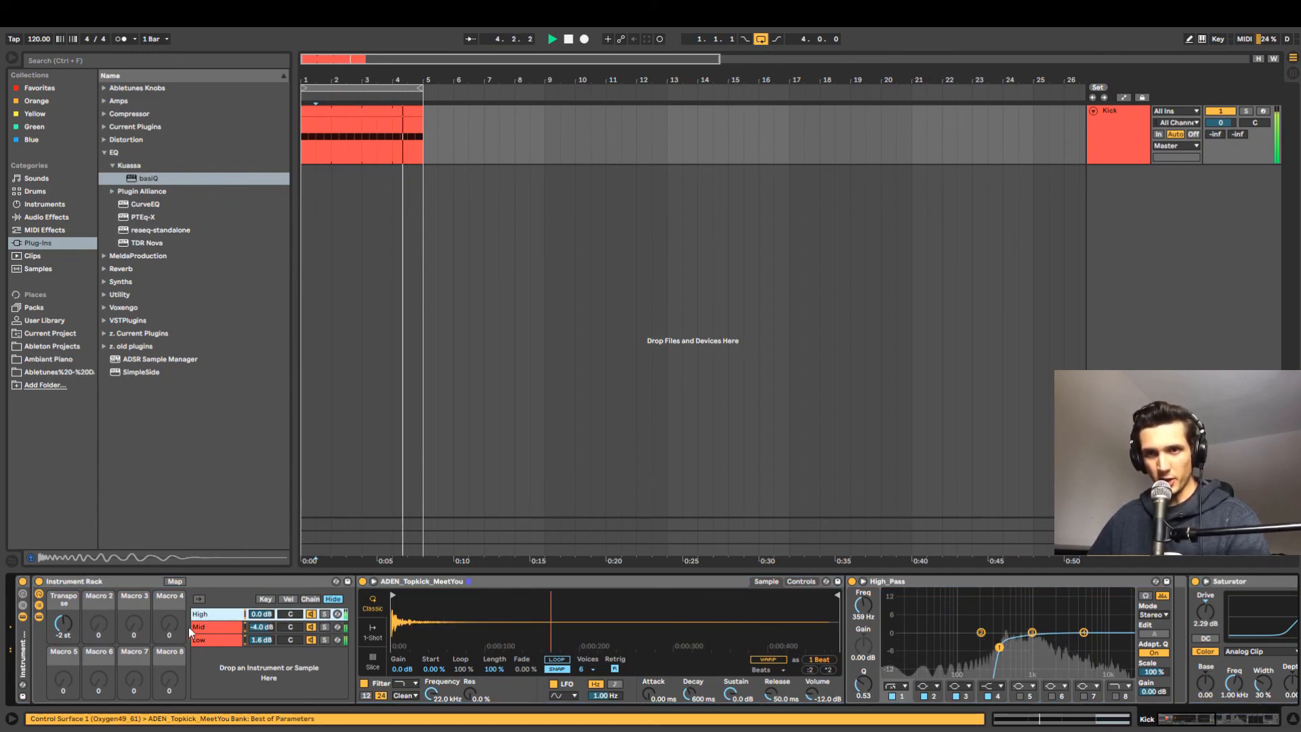
left_click(194, 628)
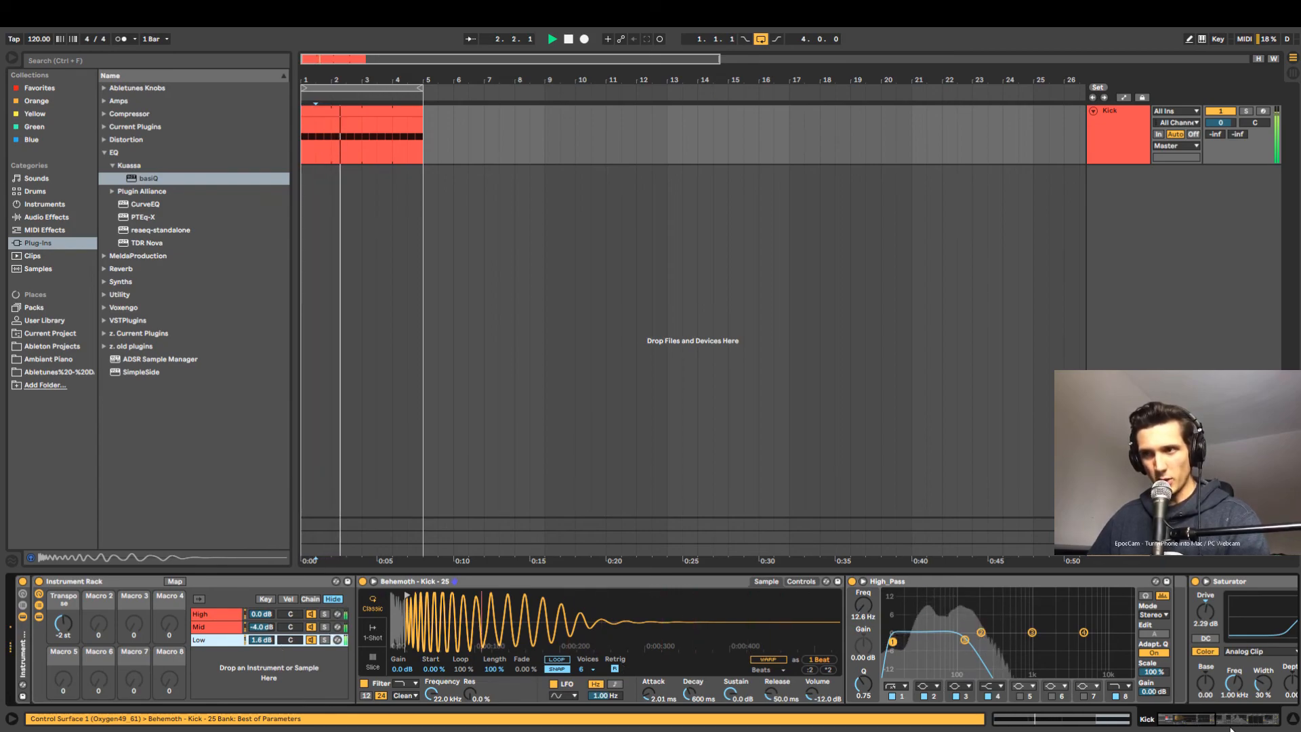
left_click(1177, 720)
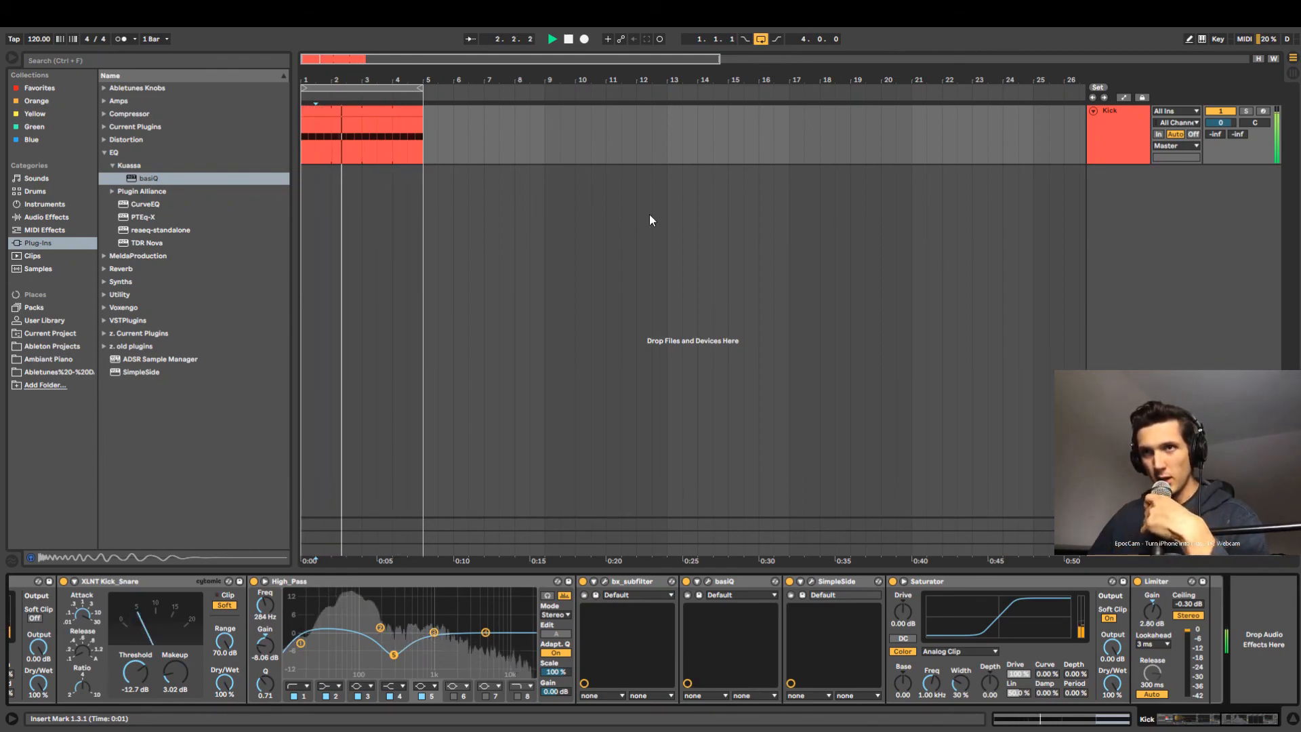
Create a new audio track with its input set to the Kick track, Post Mixer, stop playback and reselect the Kick track.
left_click(1138, 215)
key("ctrl+t")
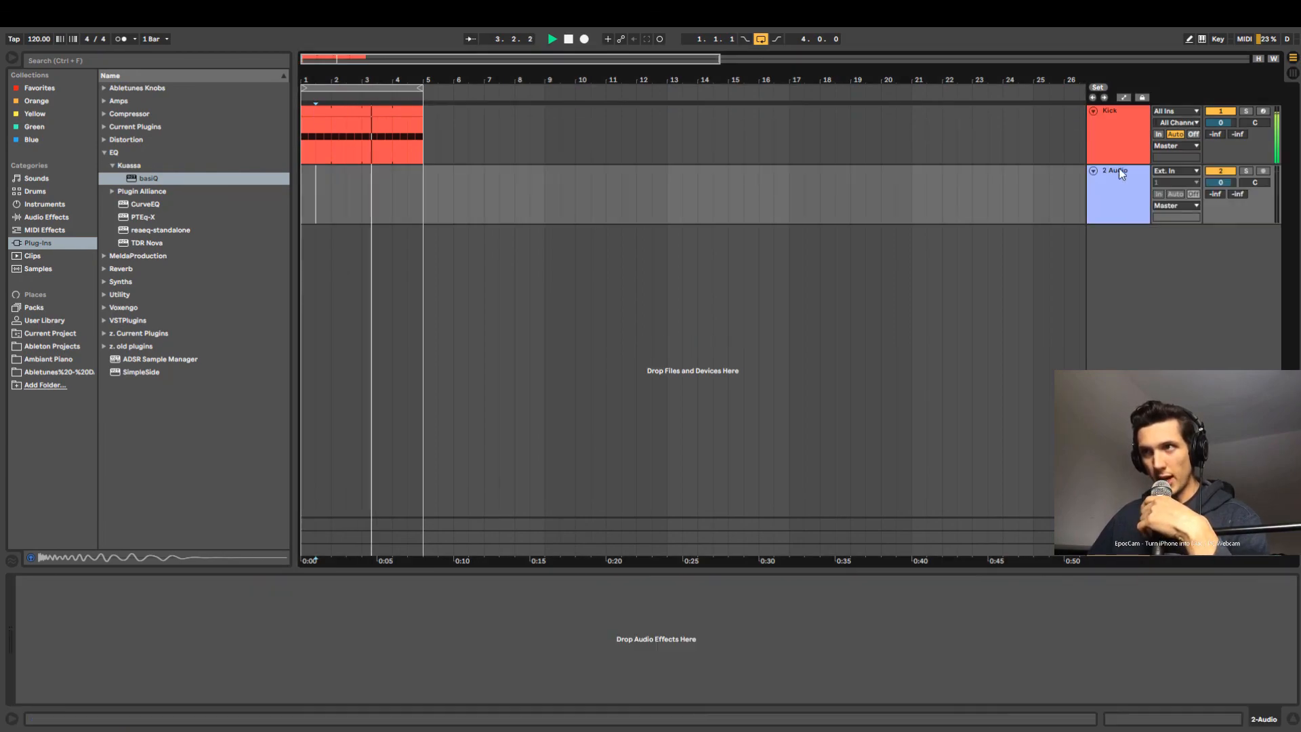
left_click(1186, 169)
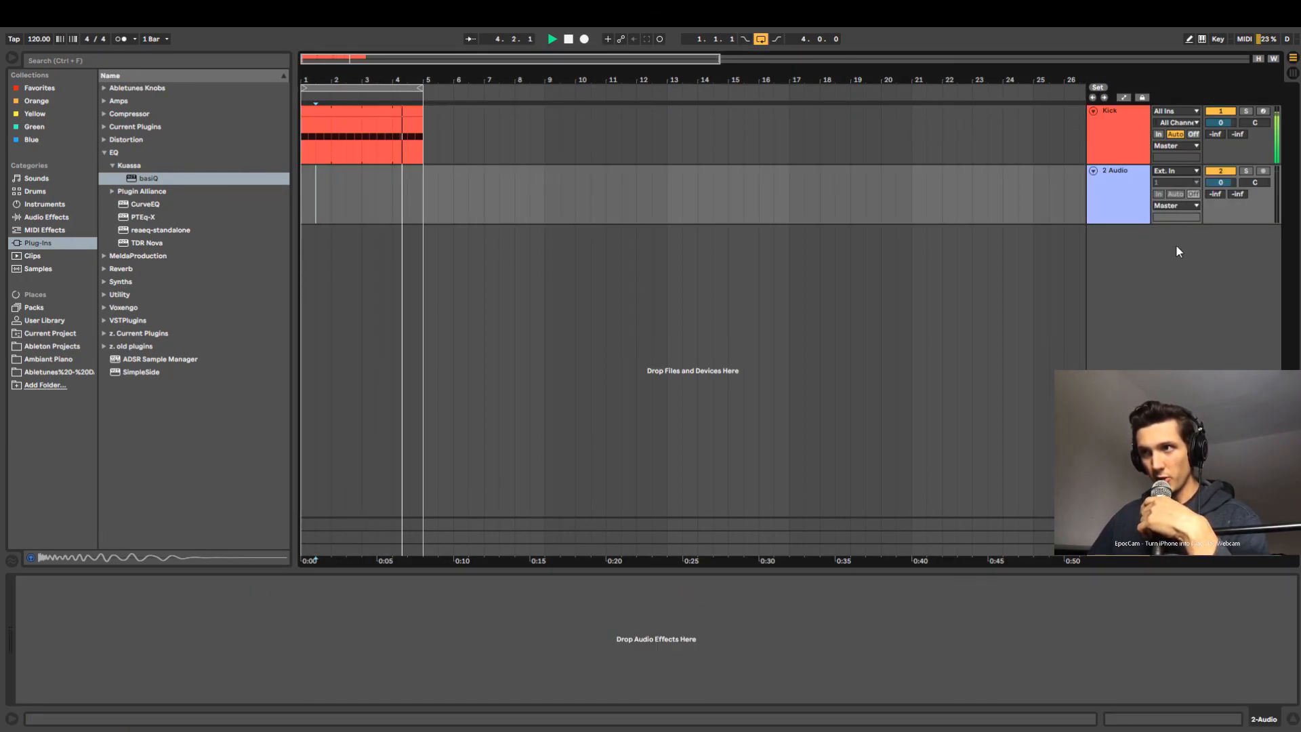
left_click(1177, 245)
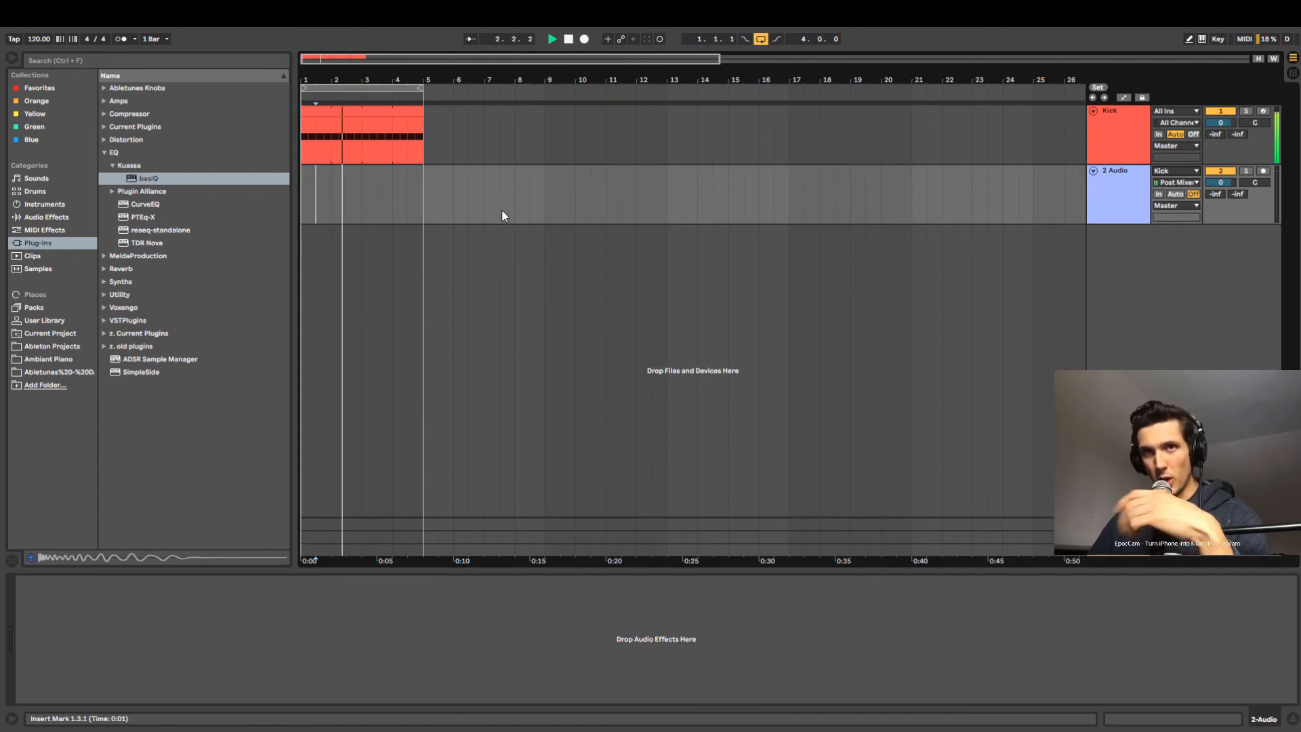
key("space")
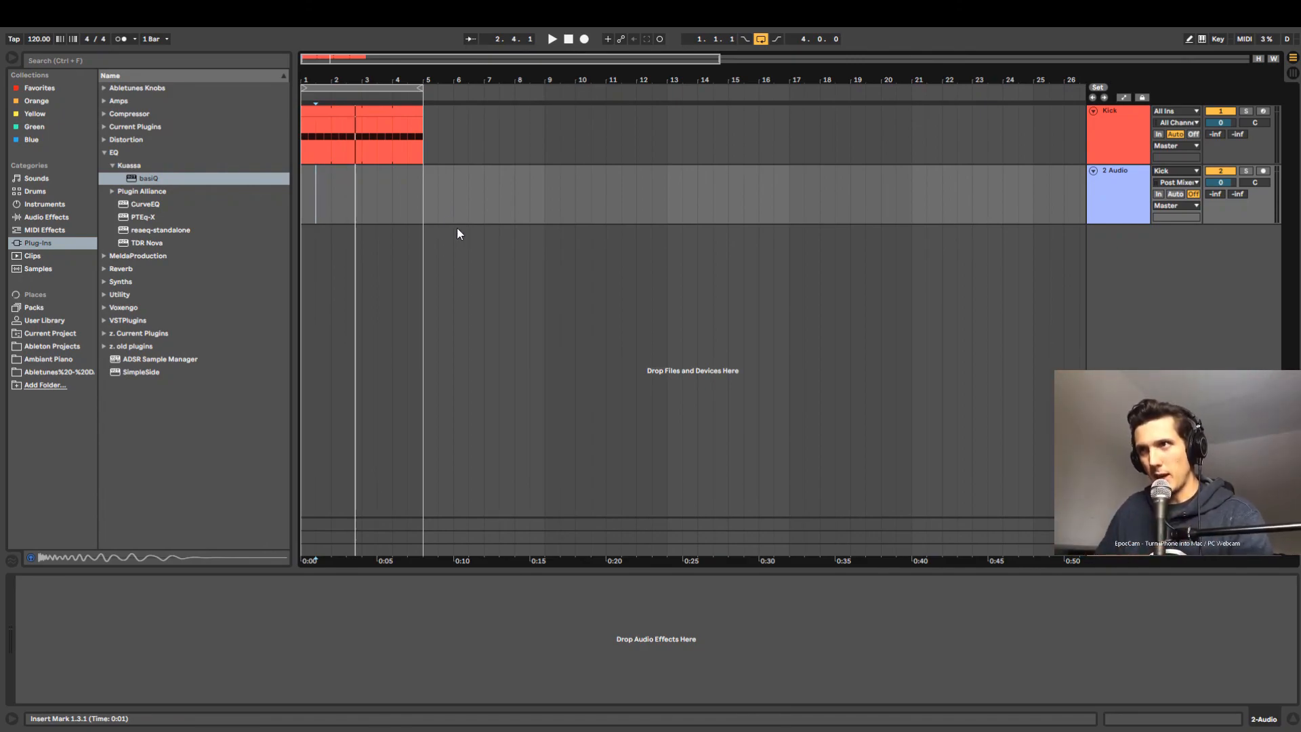
left_click(1104, 143)
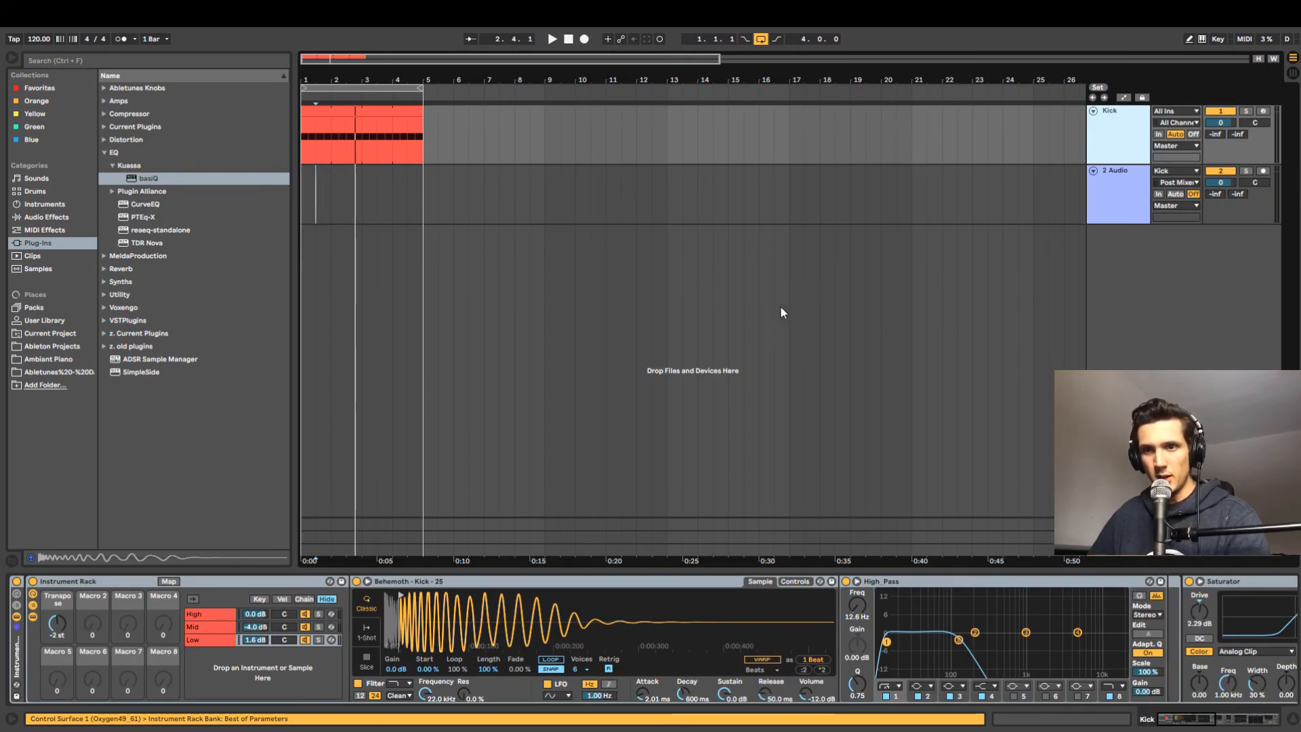